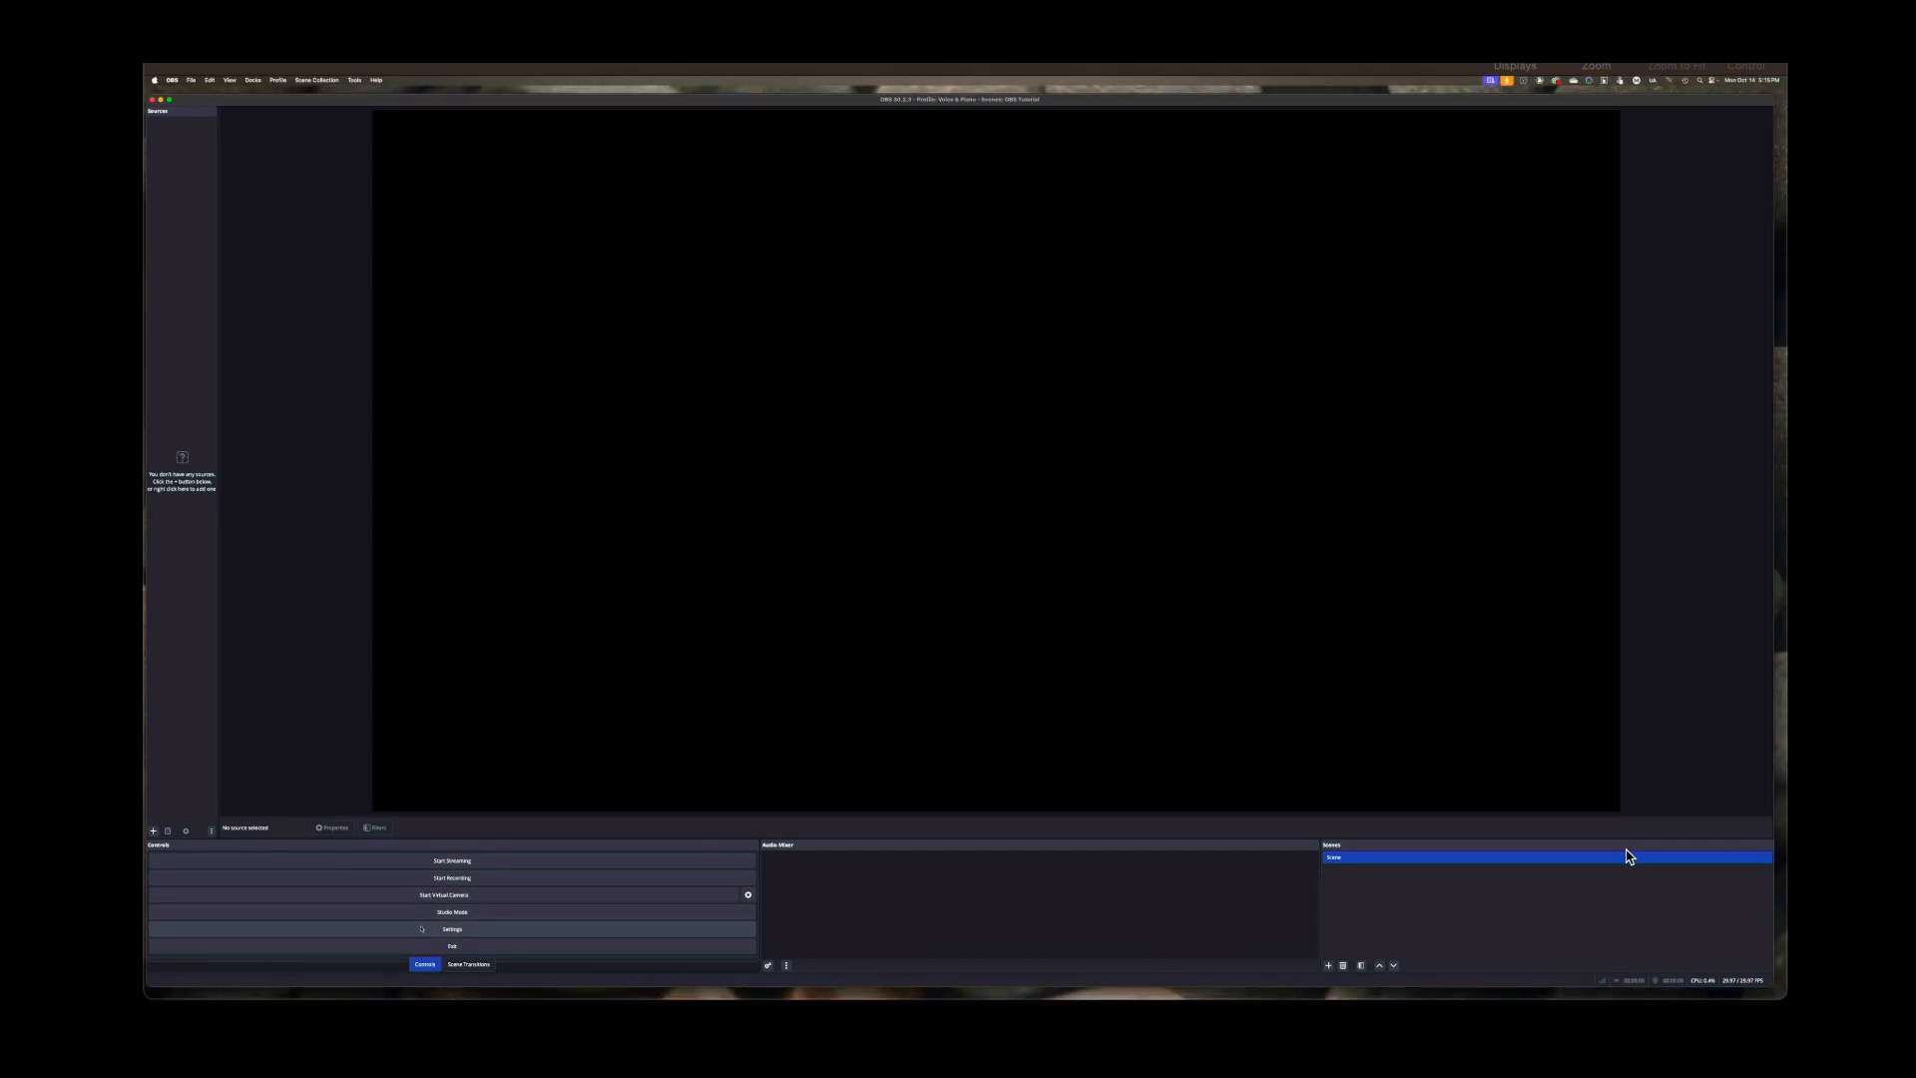
Choose 4.0 as the channel layout in the audio settings
left_click(421, 929)
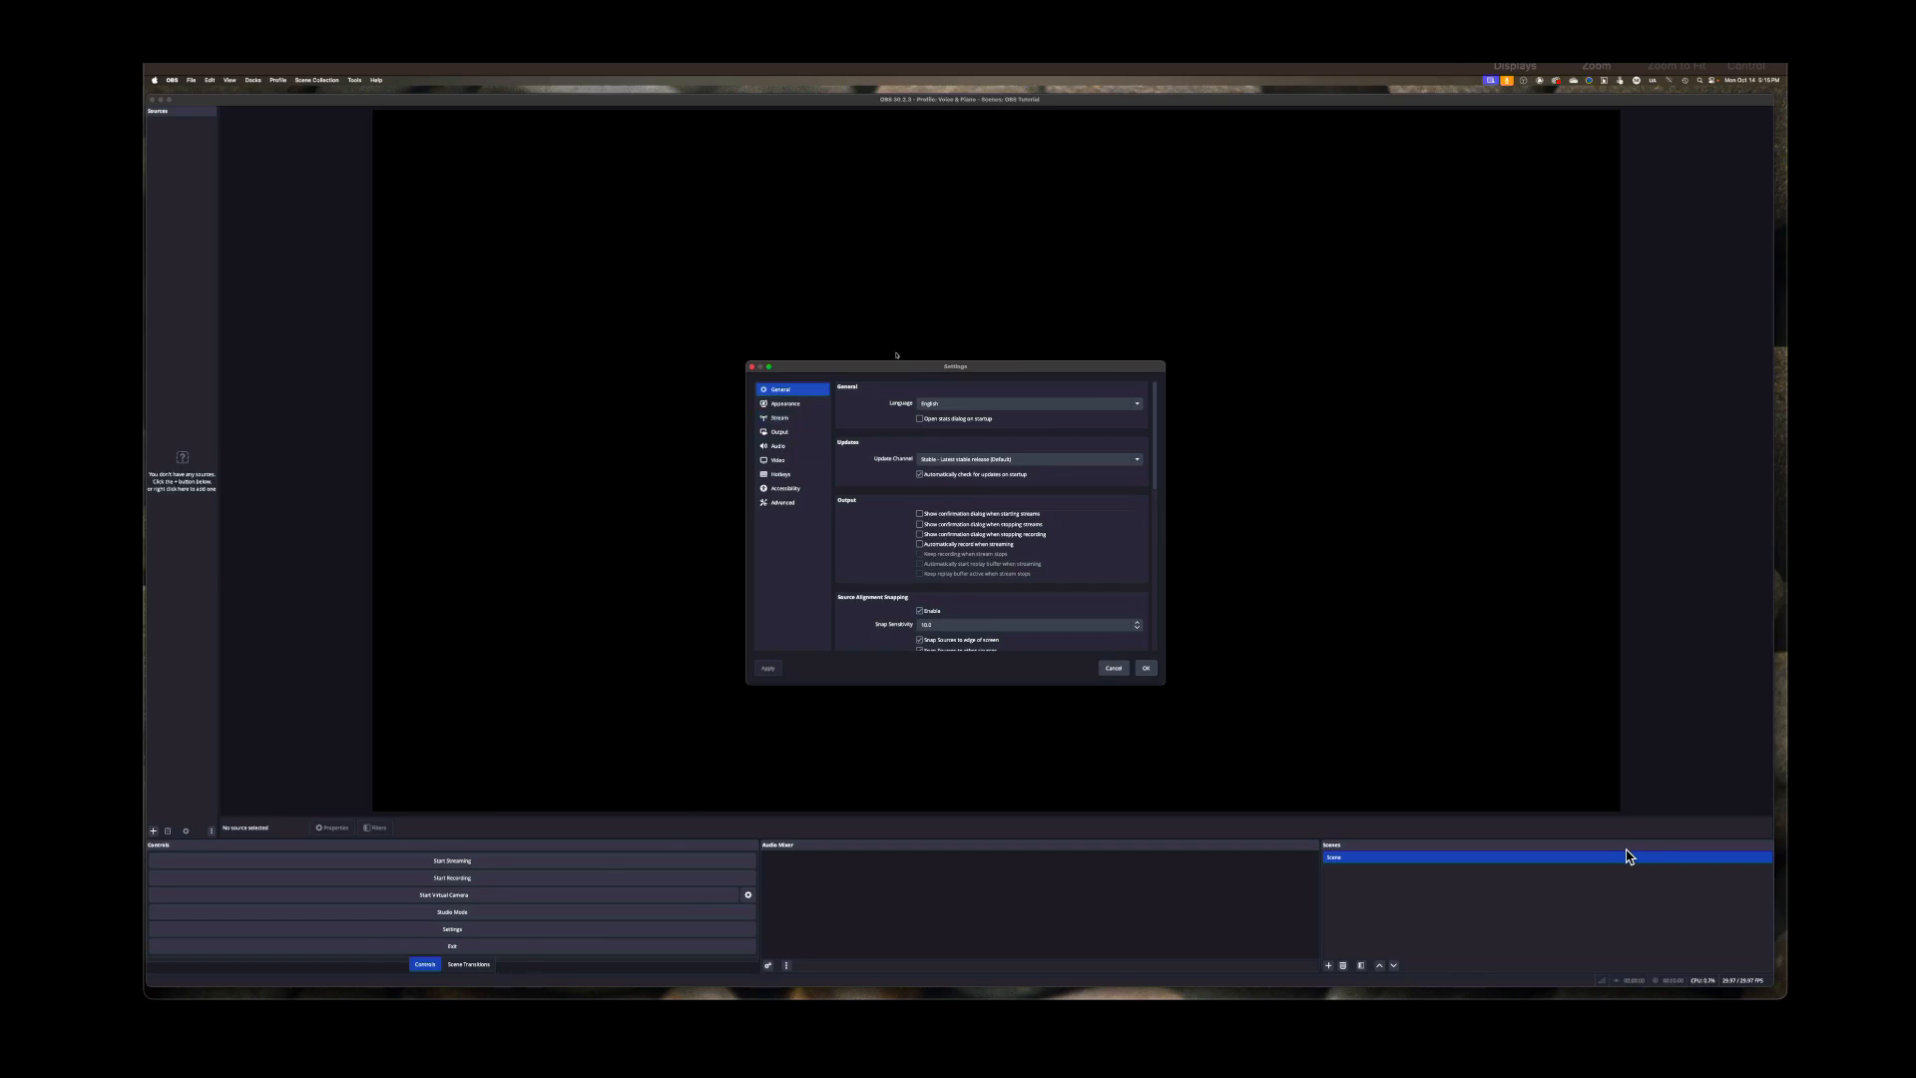
left_click(786, 452)
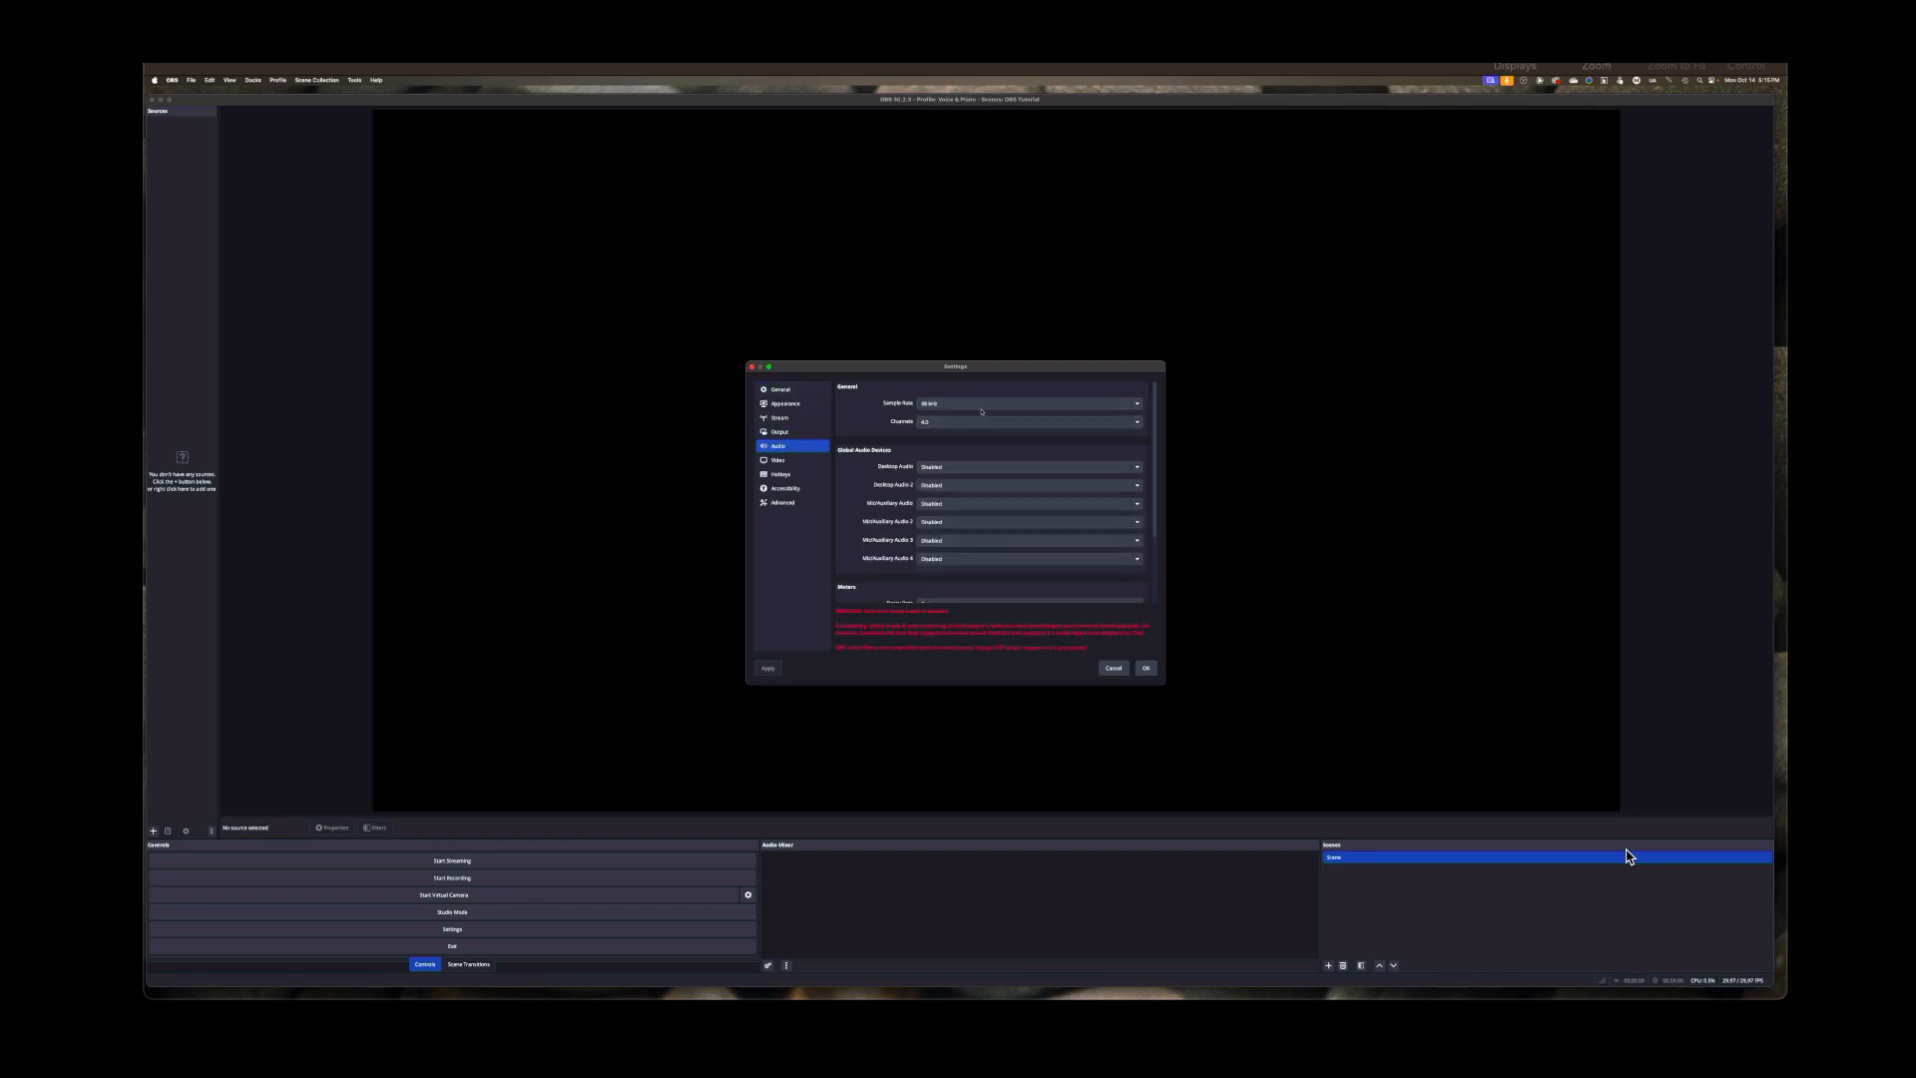
left_click(977, 423)
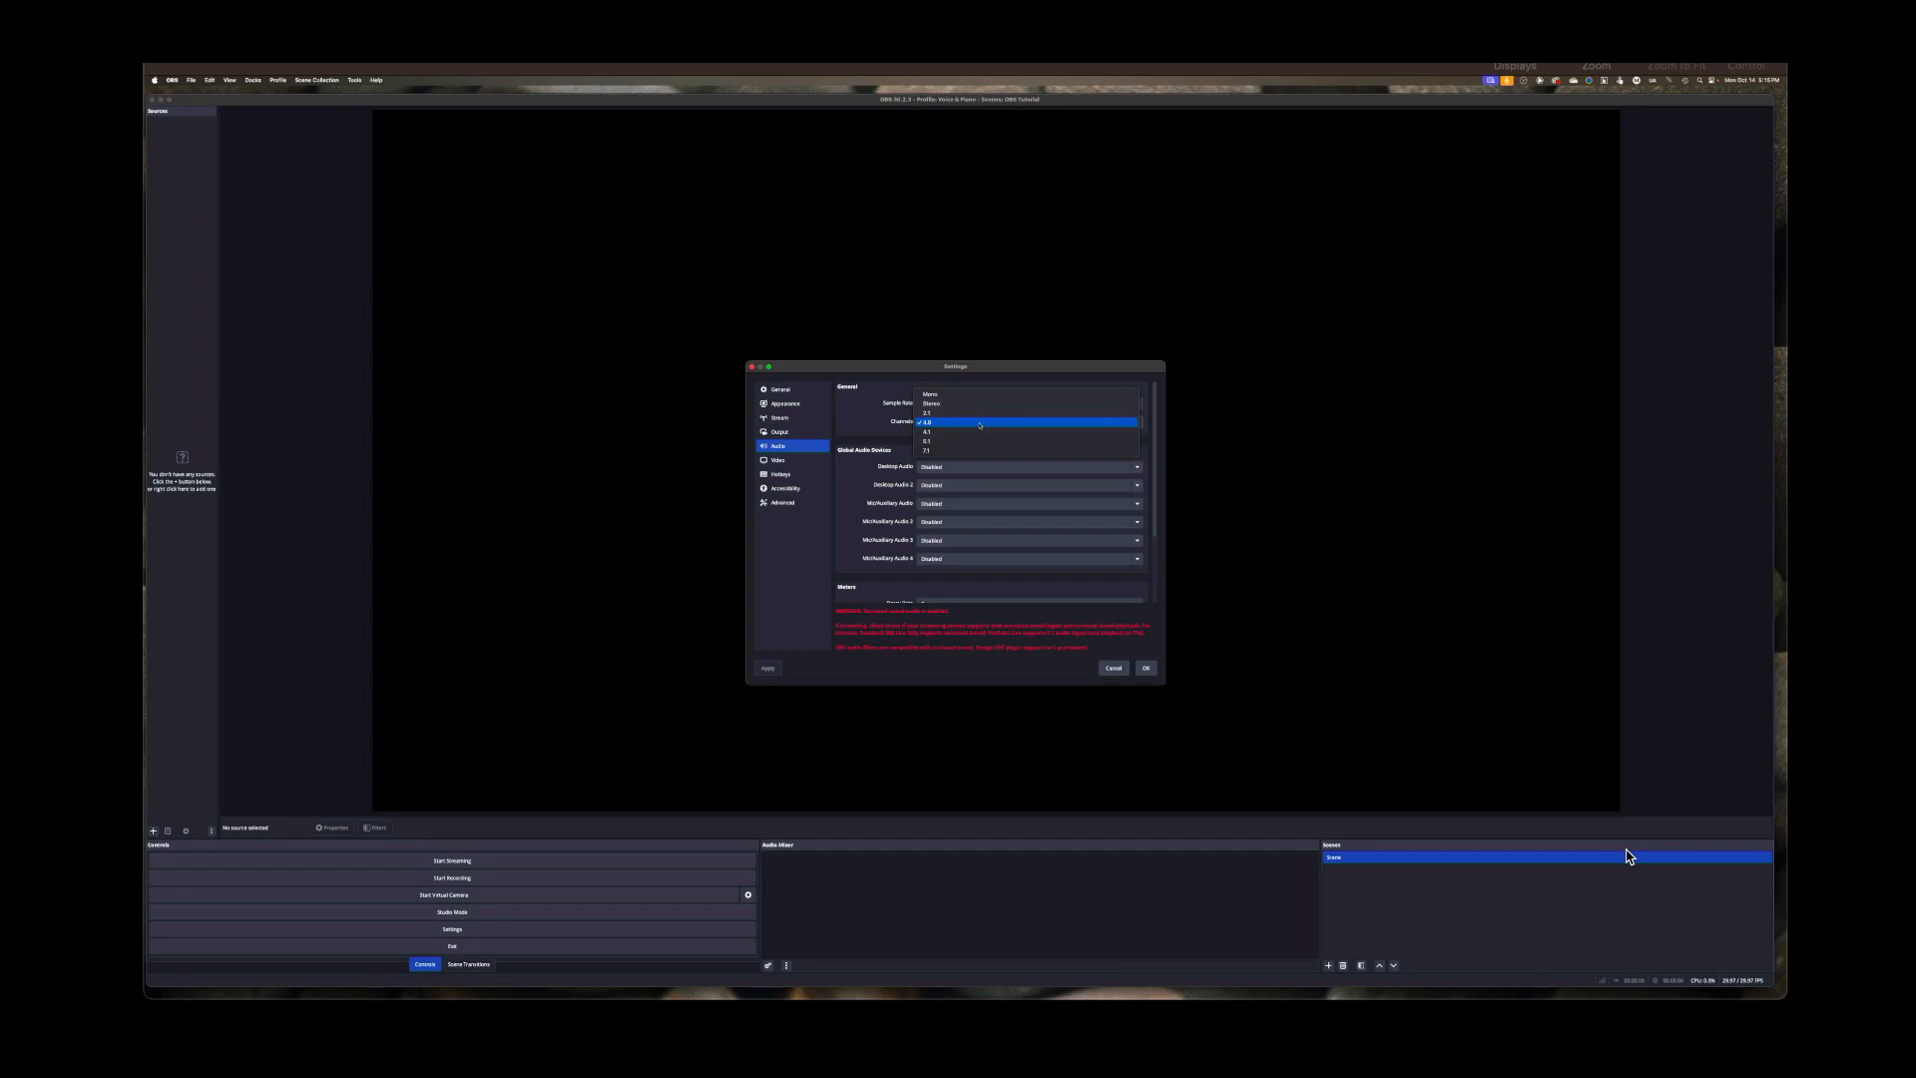
left_click(980, 423)
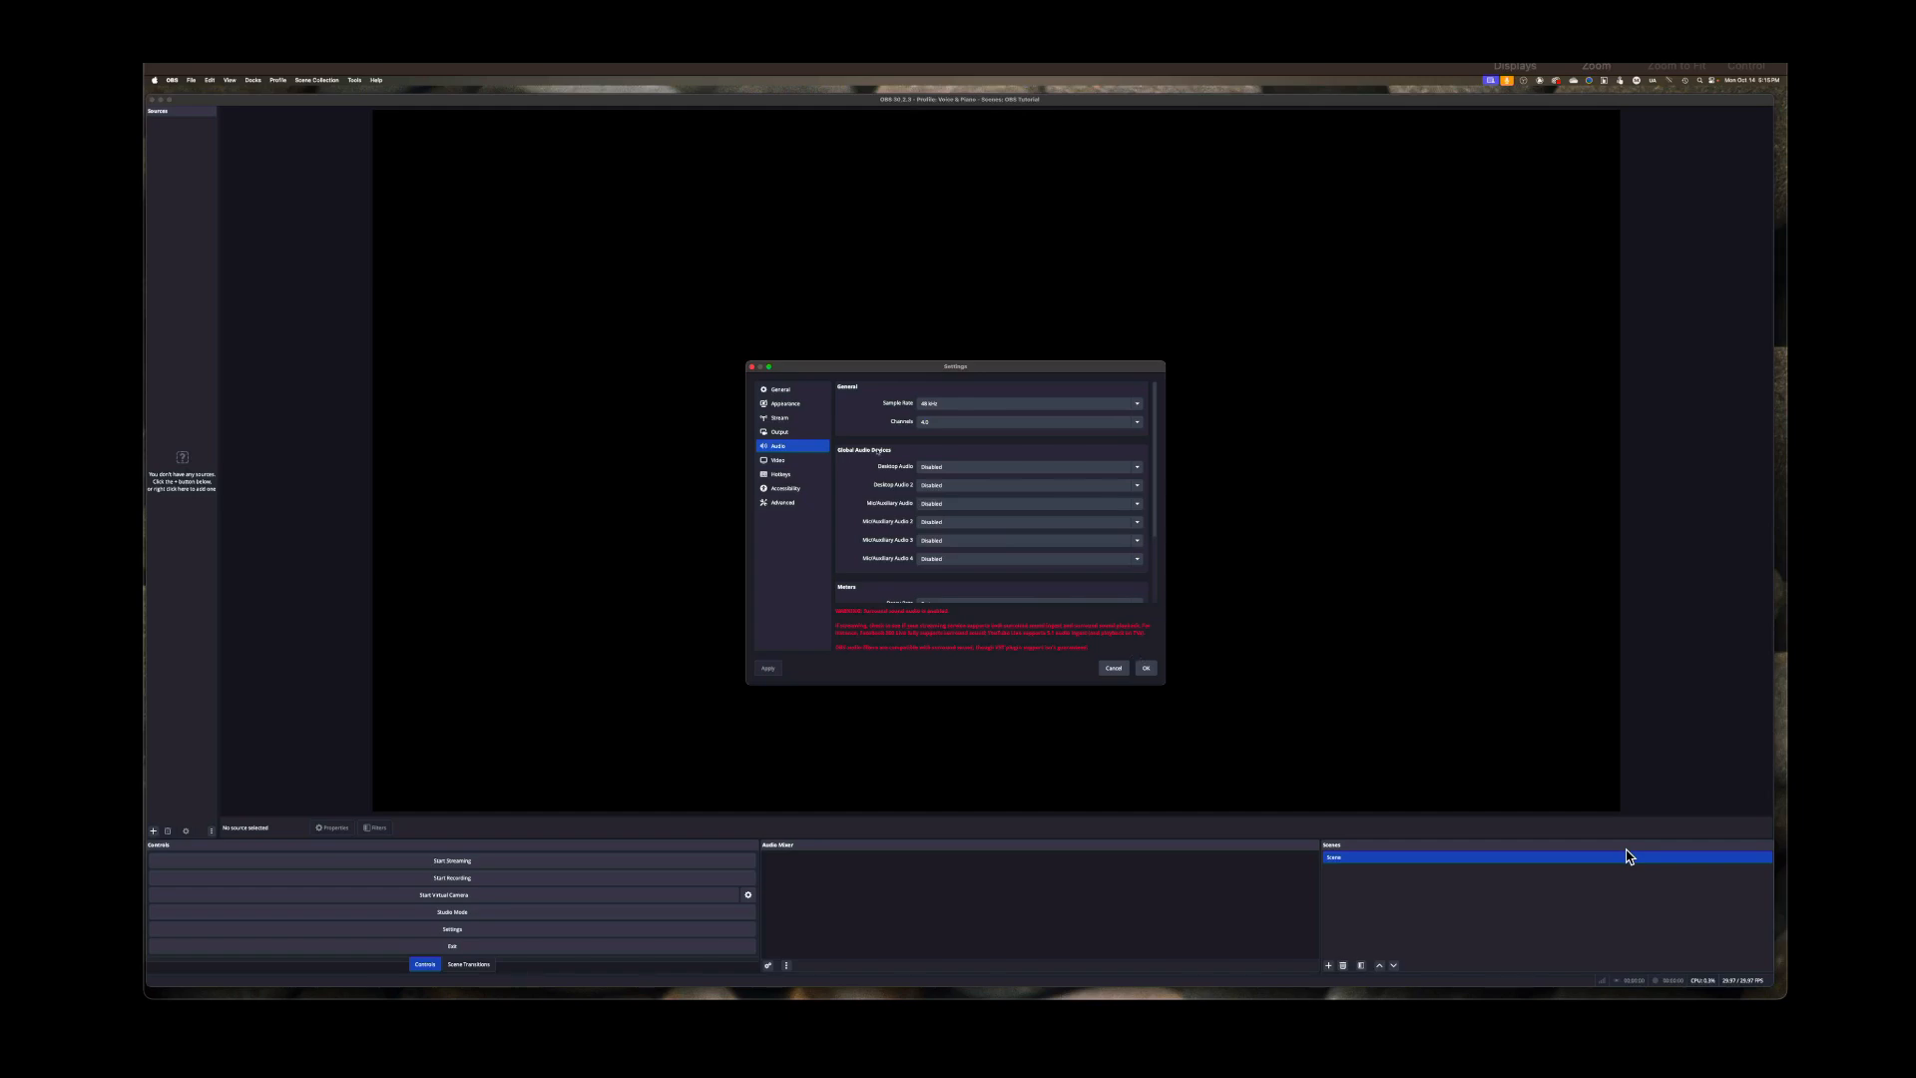
Review the video settings, then choose the test folder as the recording path in the output settings and confirm
left_click(789, 462)
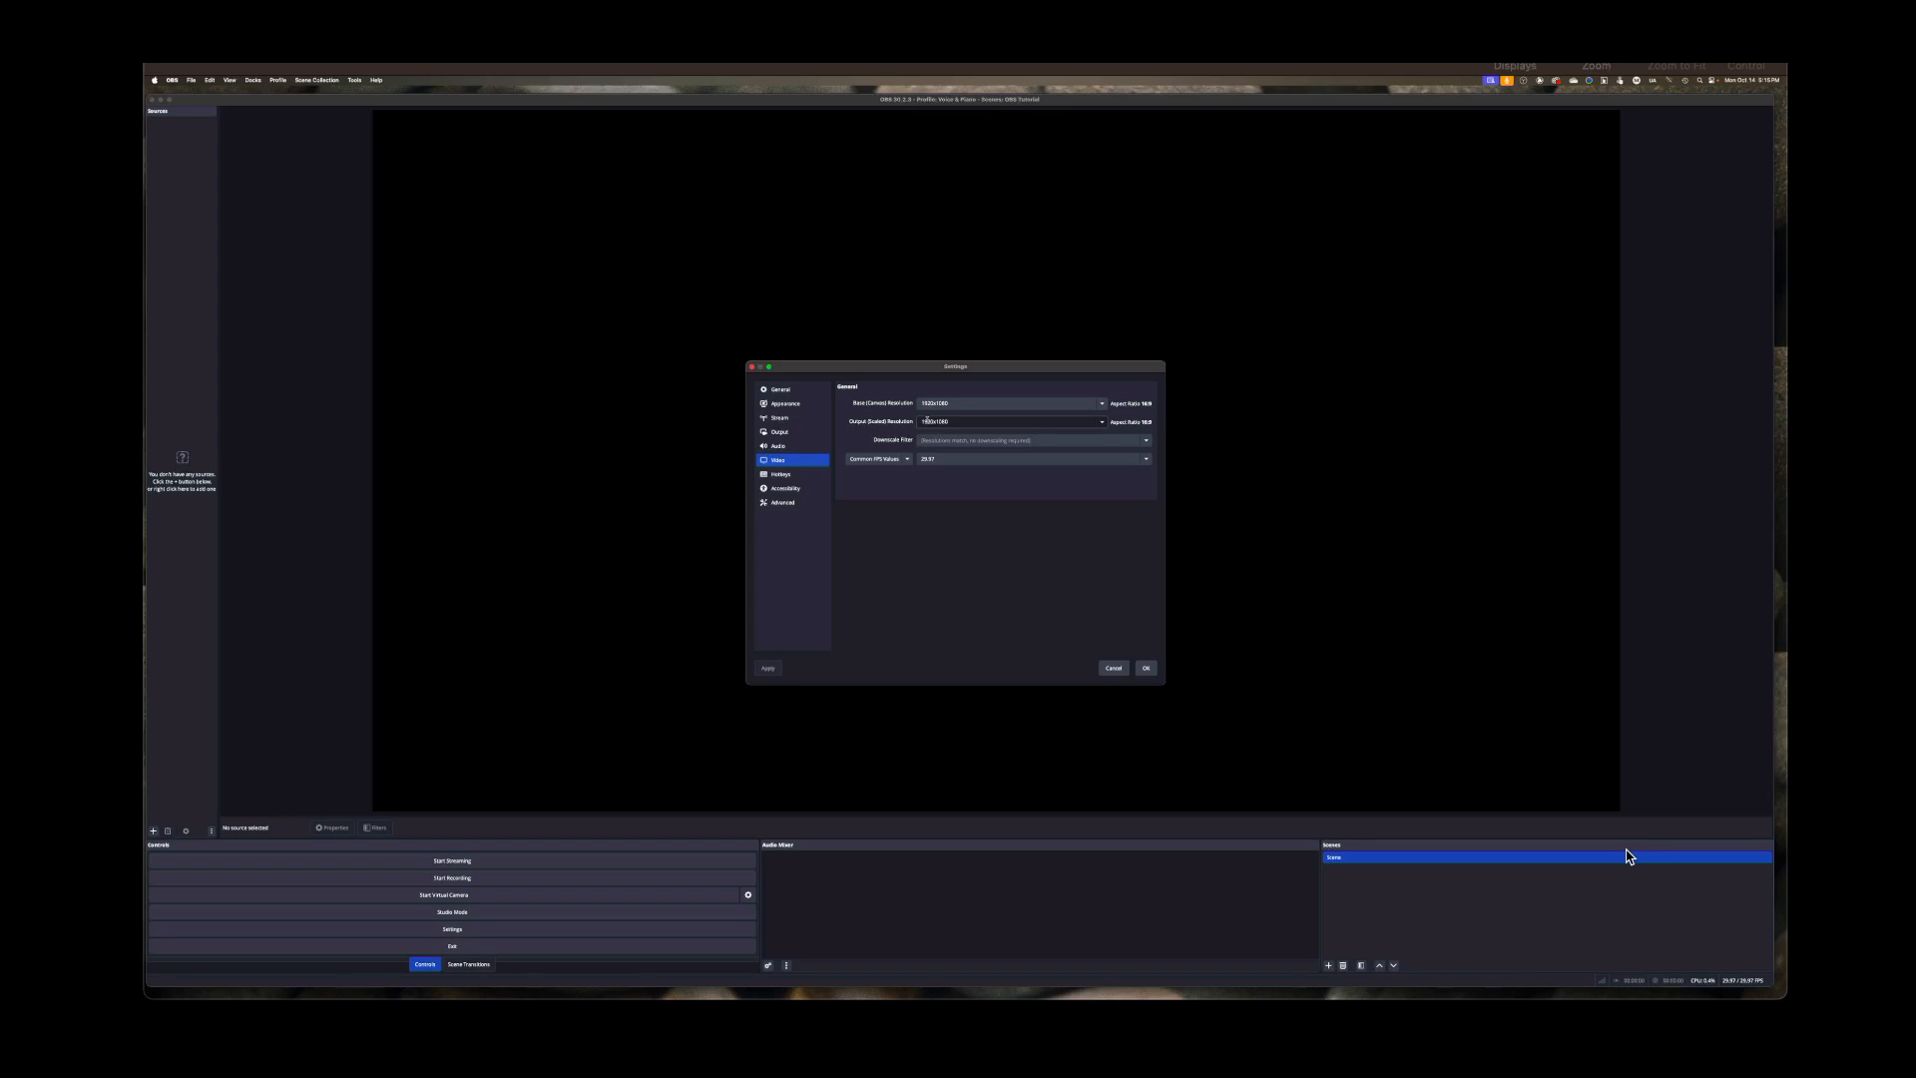
left_click(812, 432)
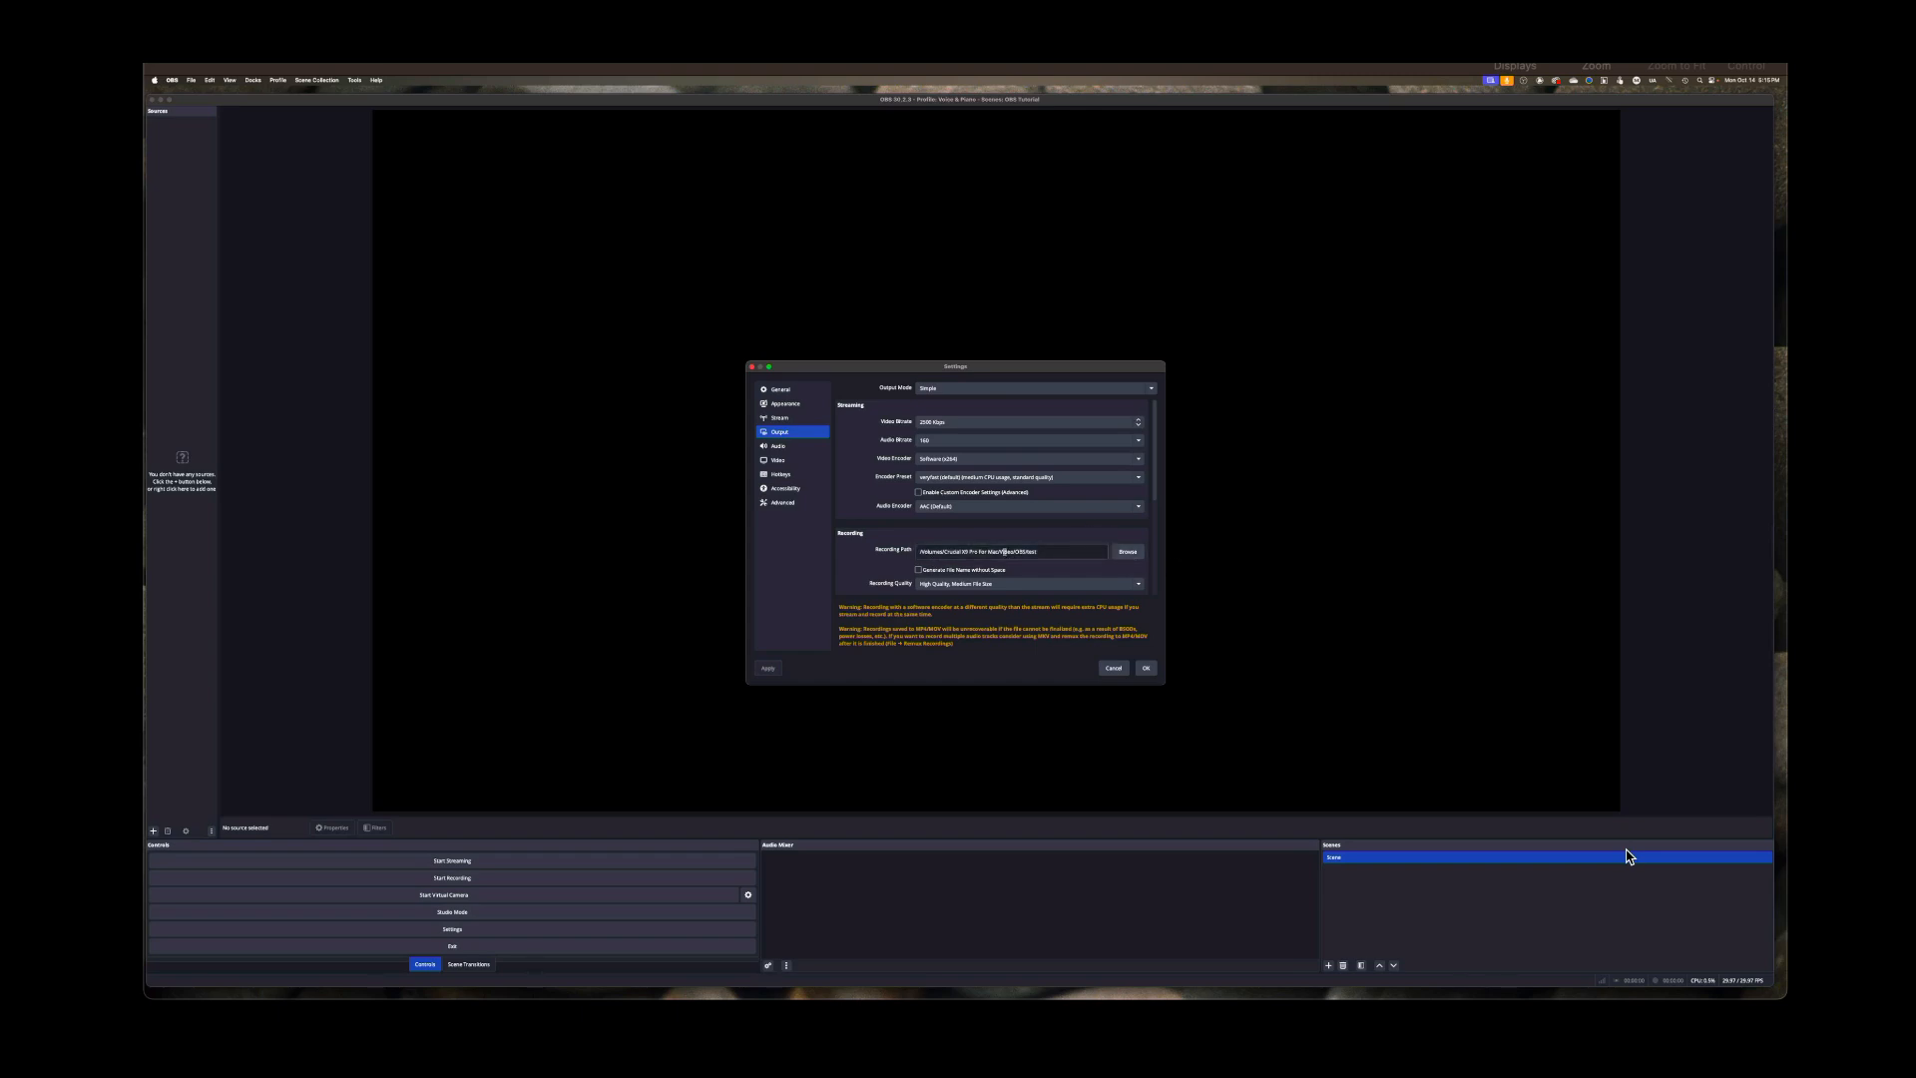
left_click(1126, 555)
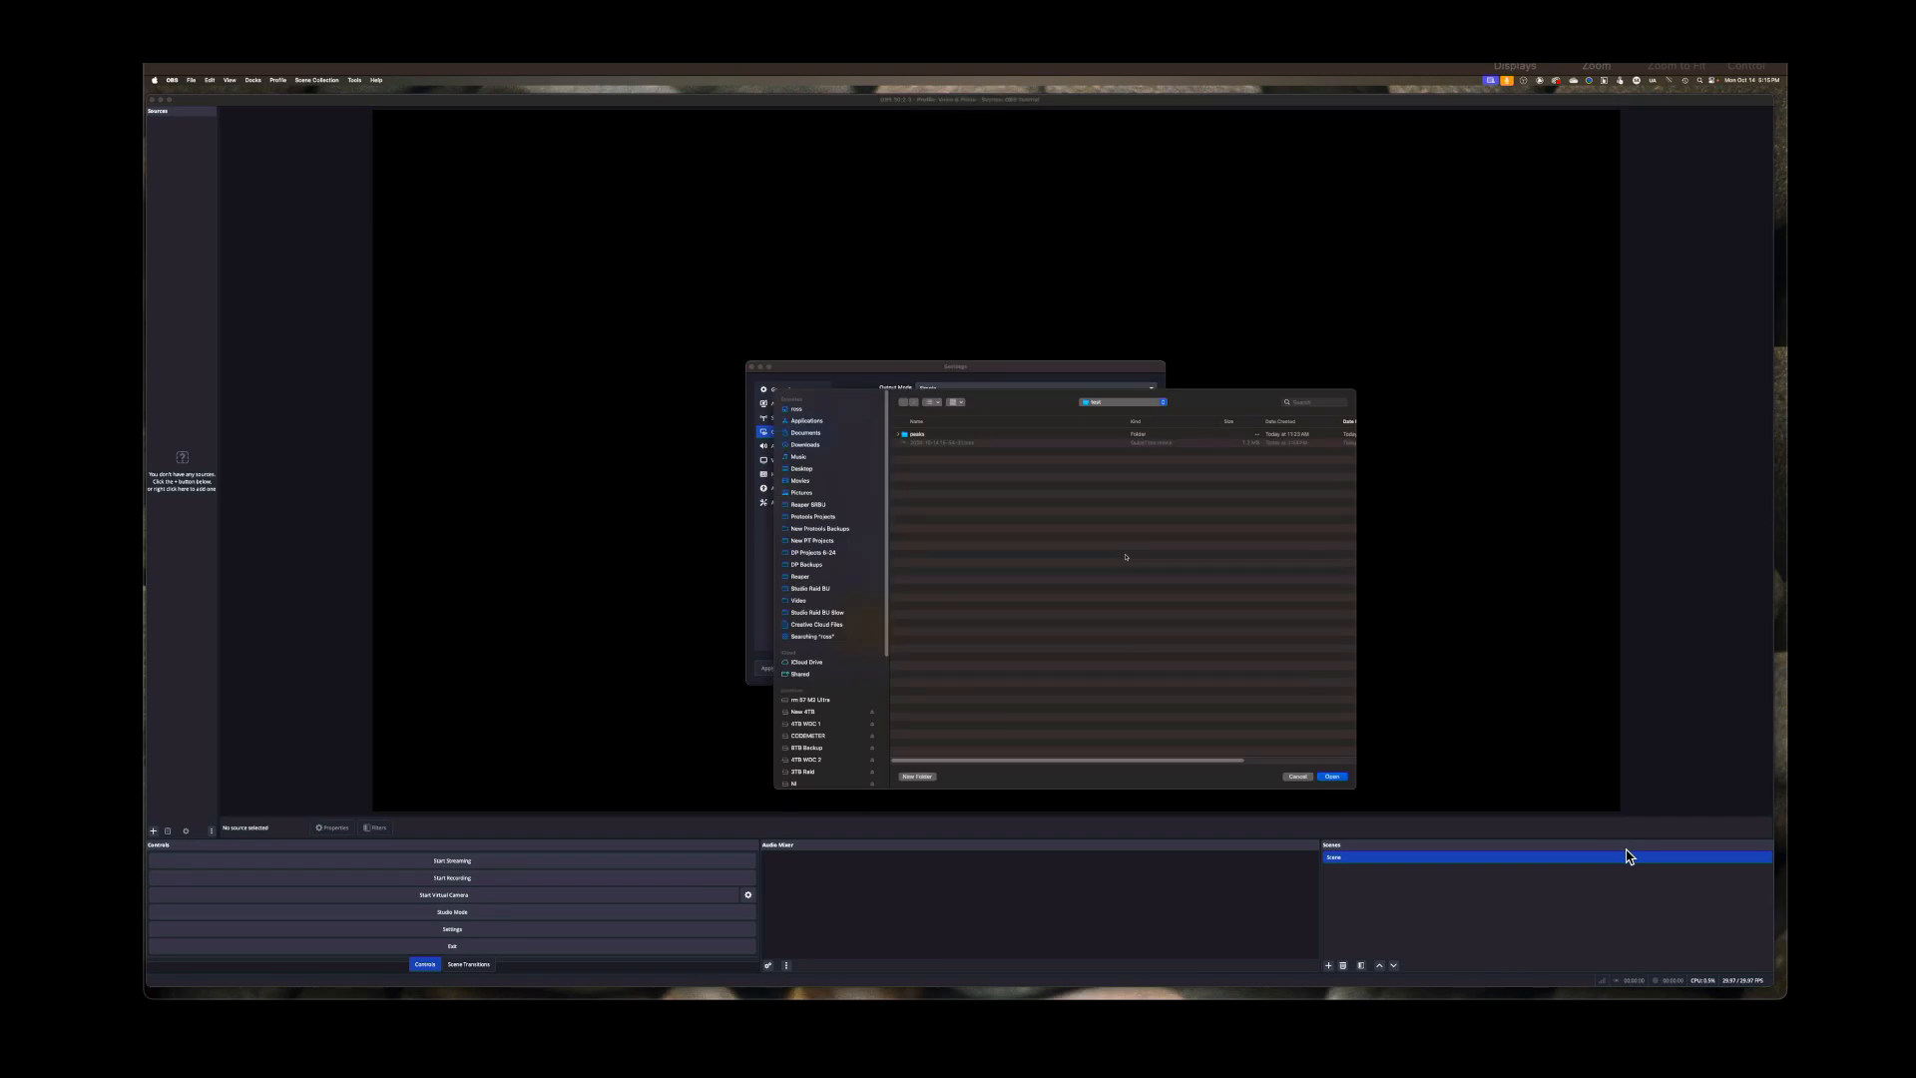
left_click(1115, 402)
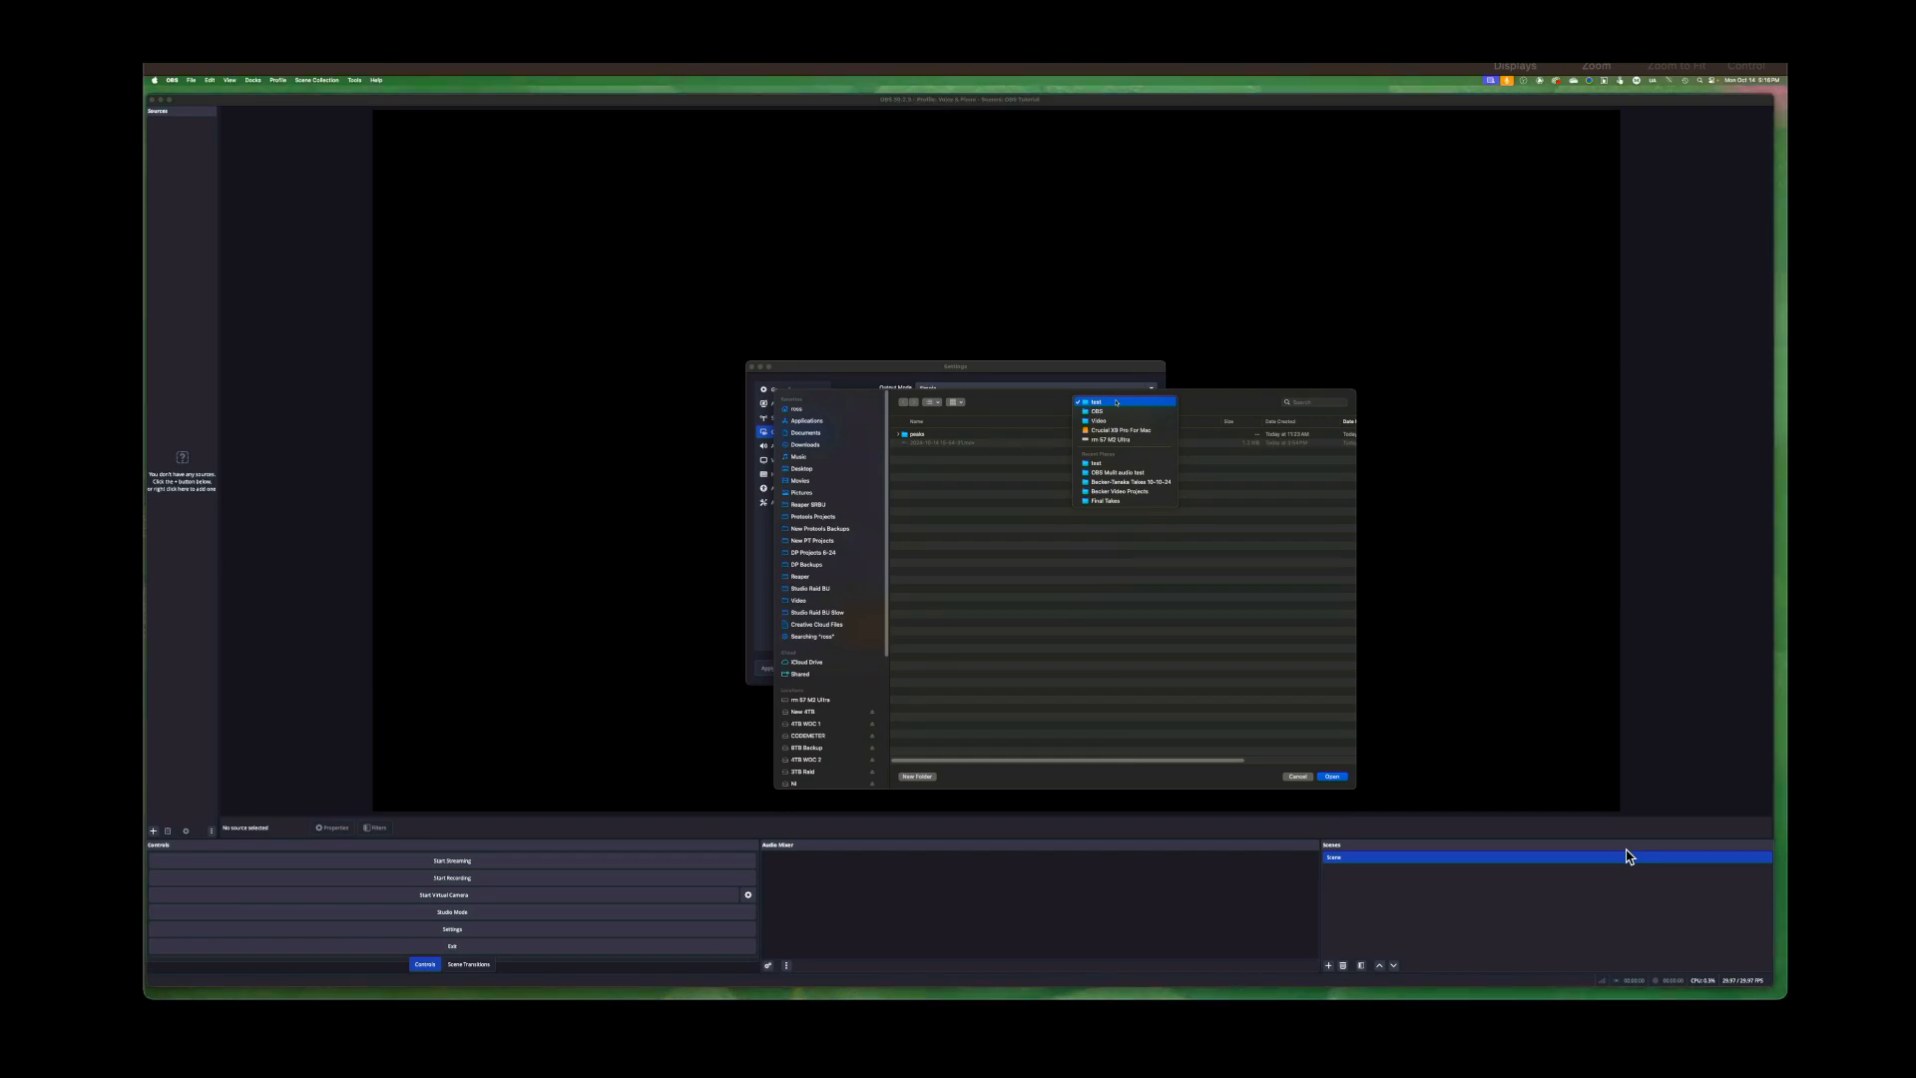
left_click(1116, 402)
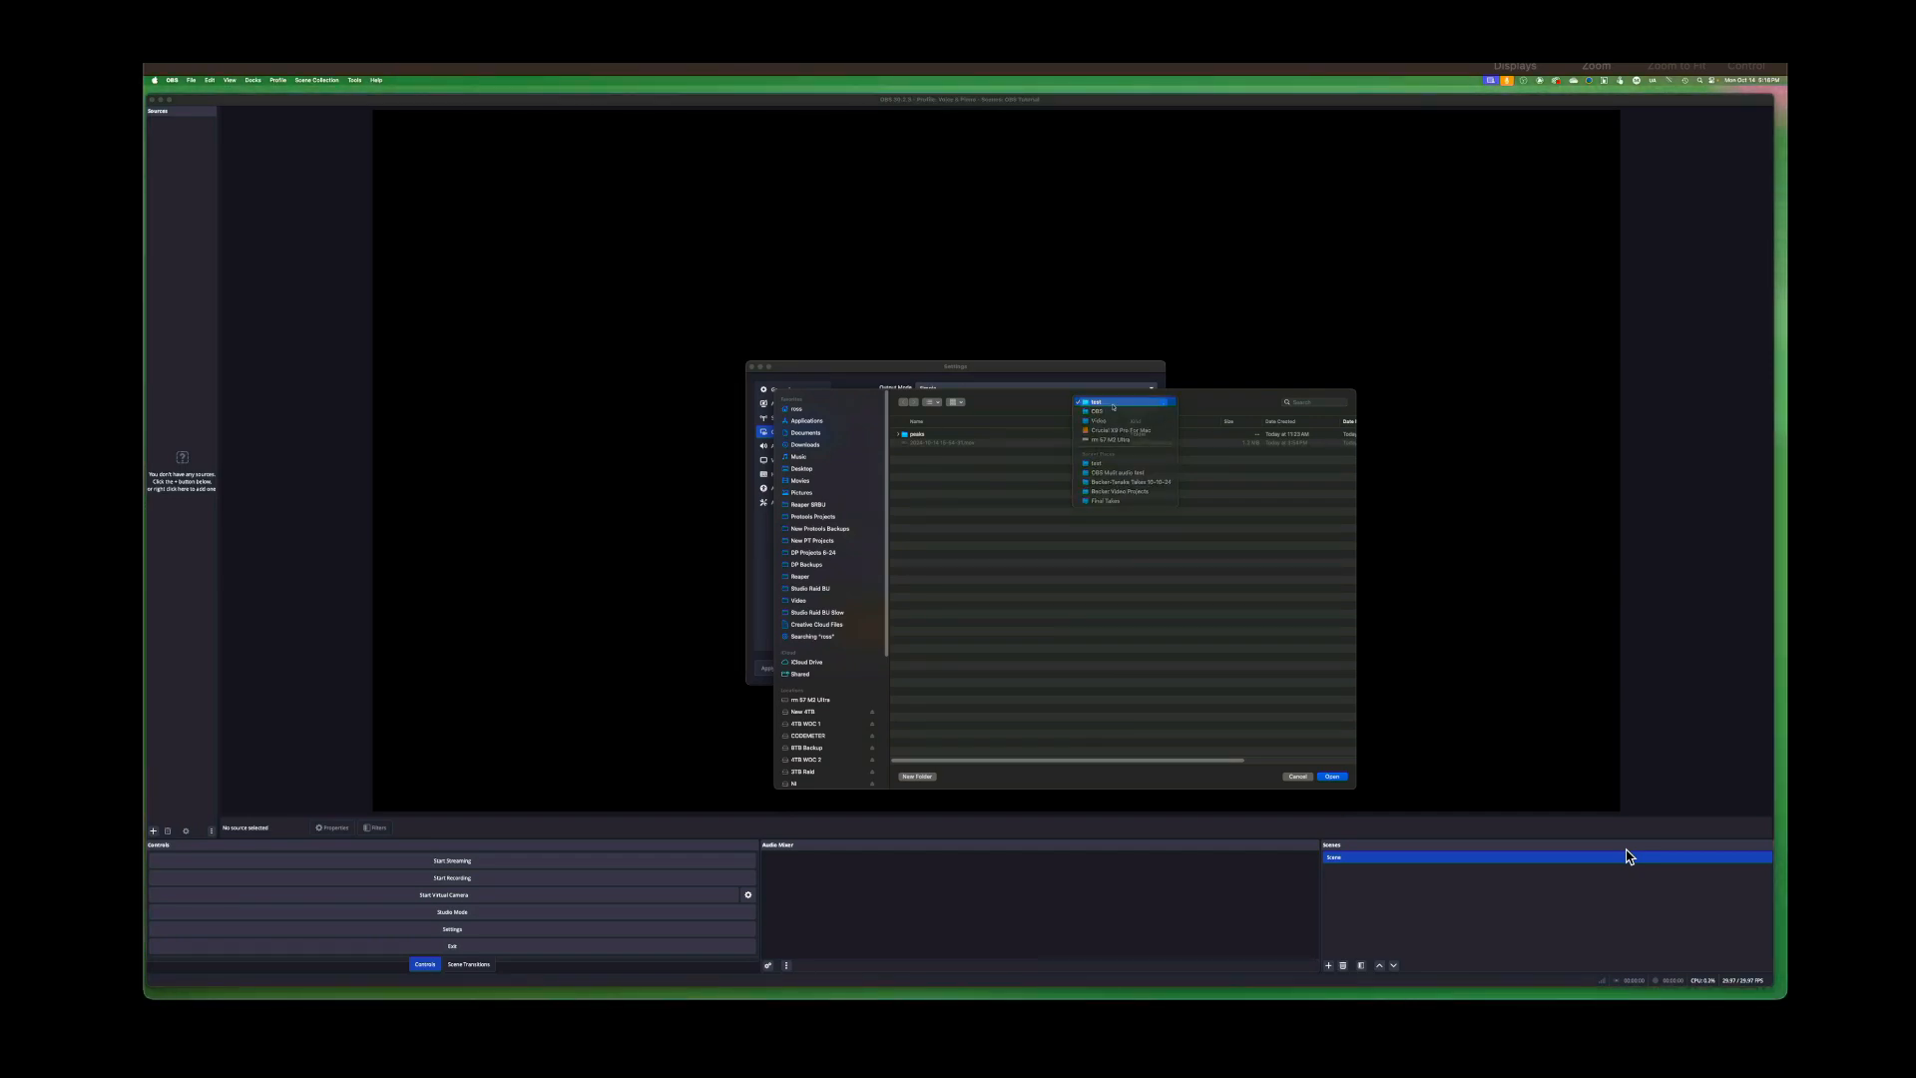
left_click(1330, 777)
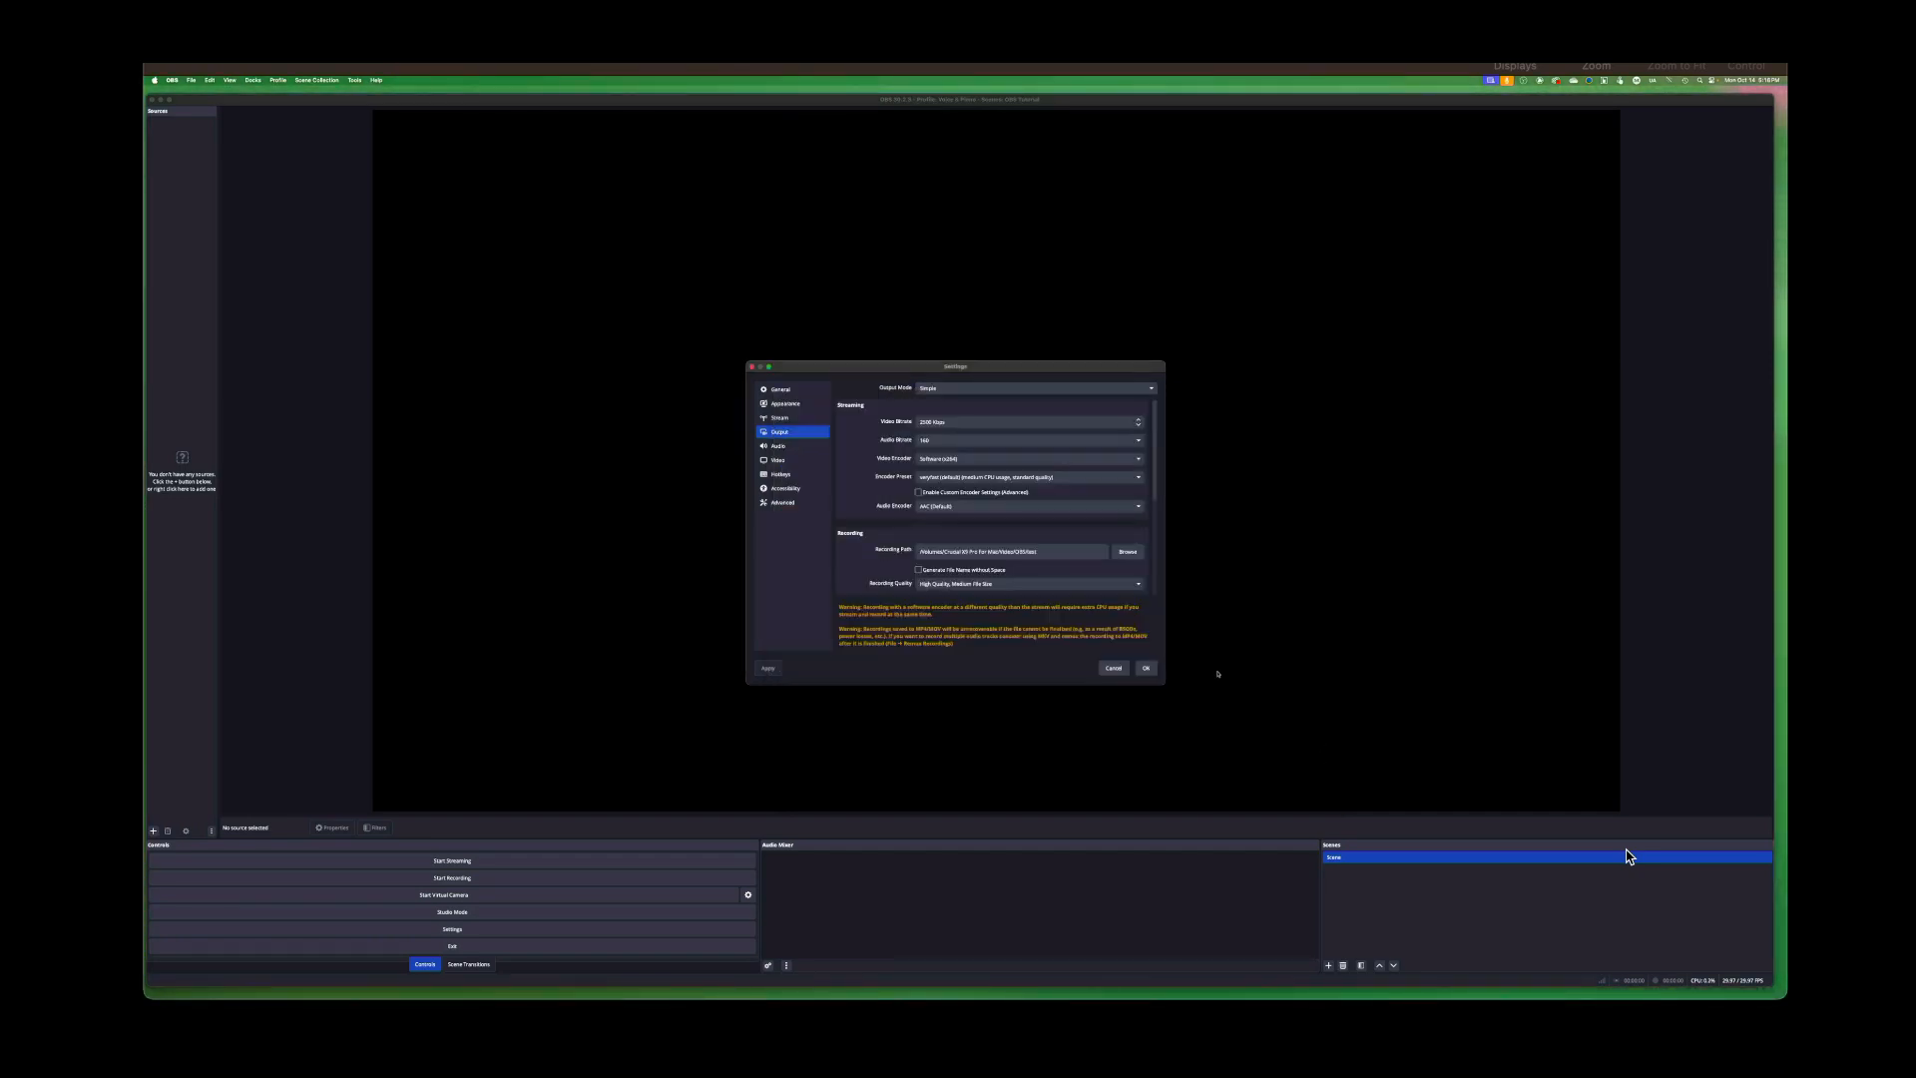
key("Return")
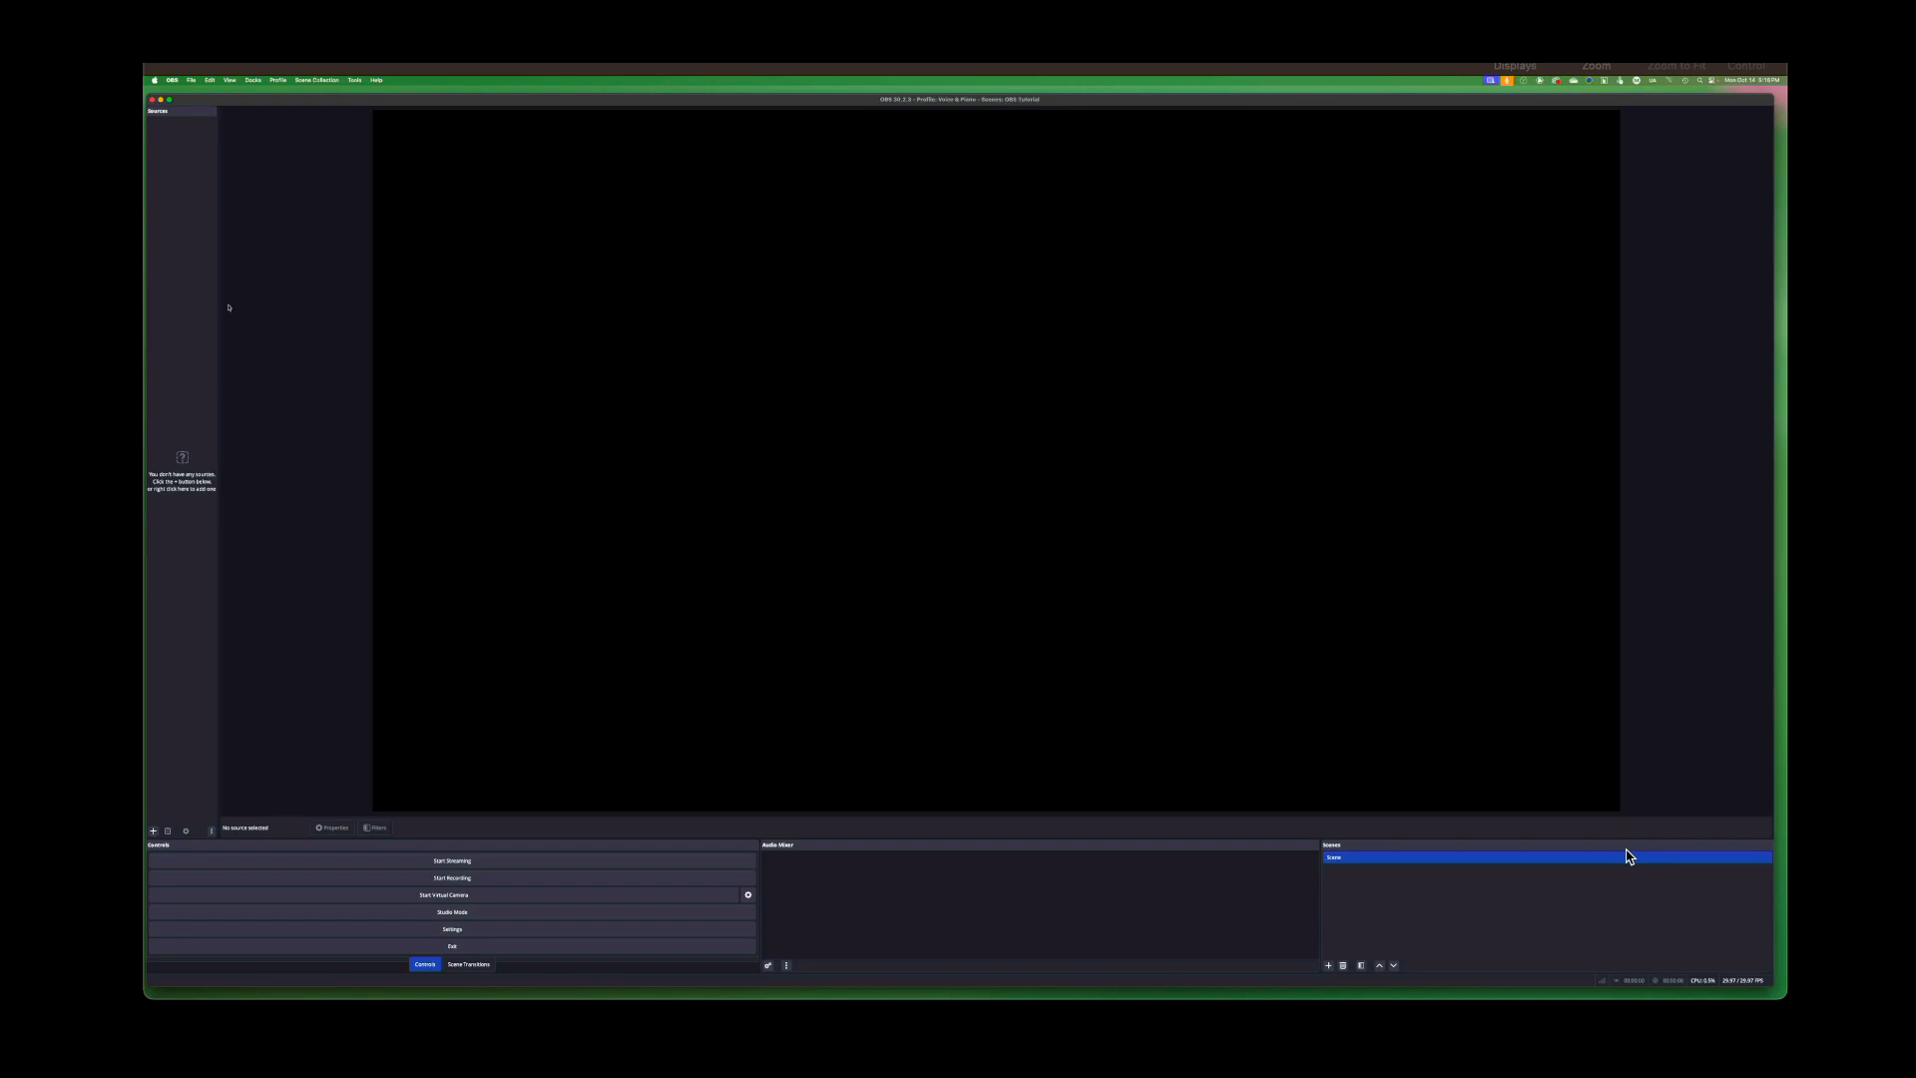
Choose the OBS Tutorial scene collection and add a new macOS Screen Capture source named Live
left_click(318, 81)
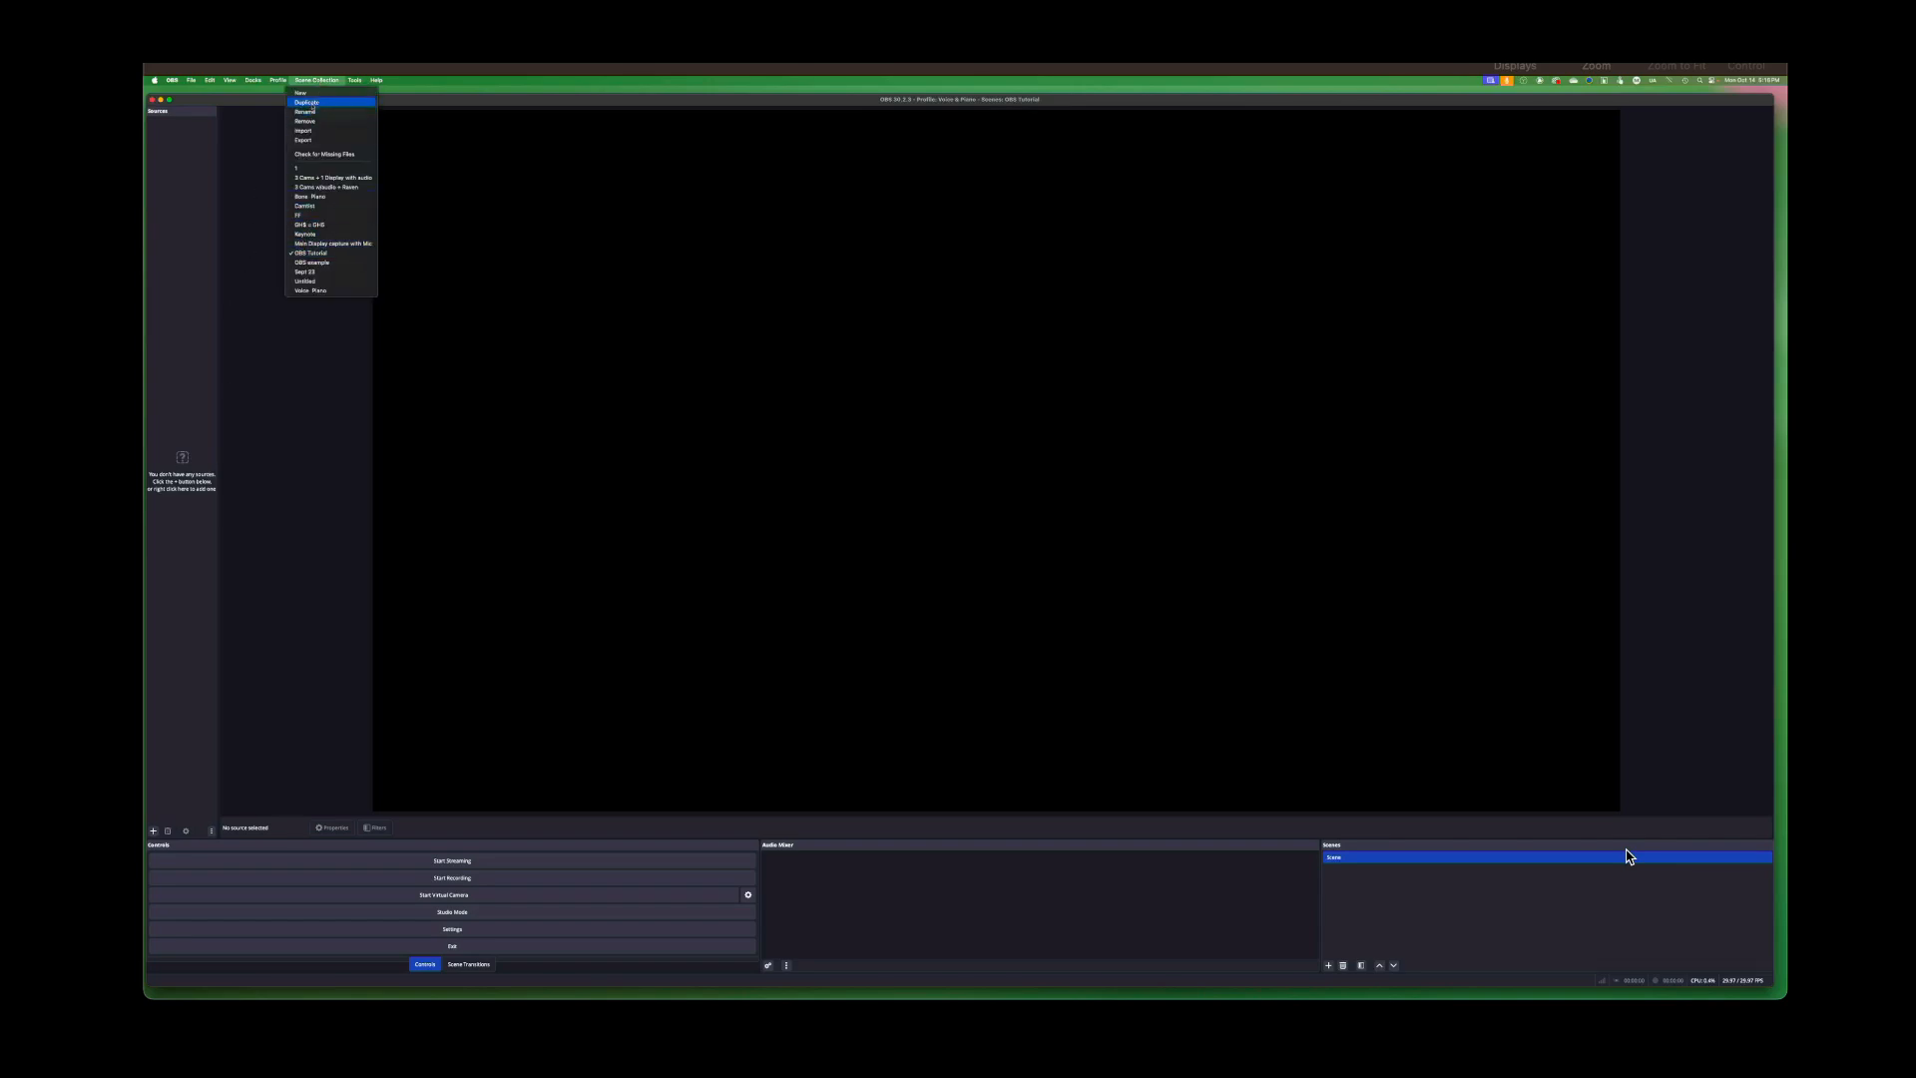
left_click(309, 253)
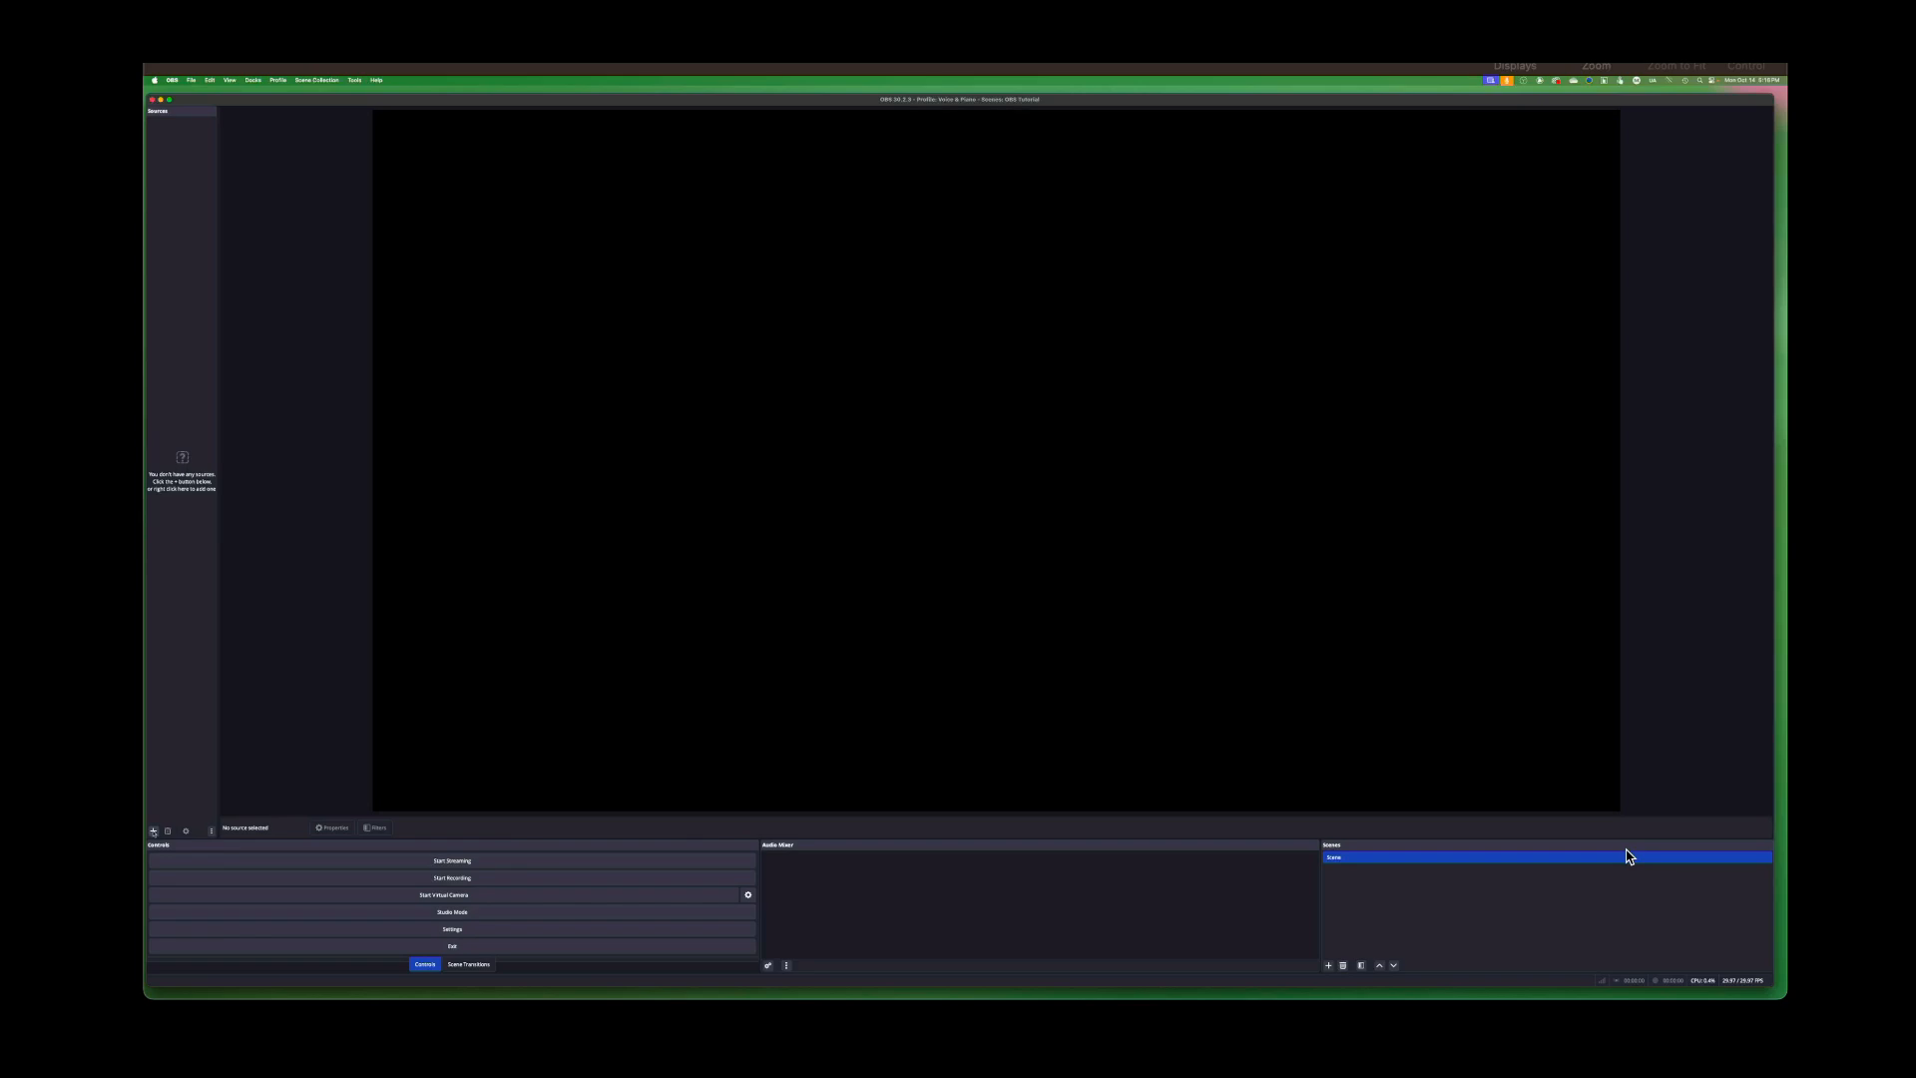
left_click(153, 830)
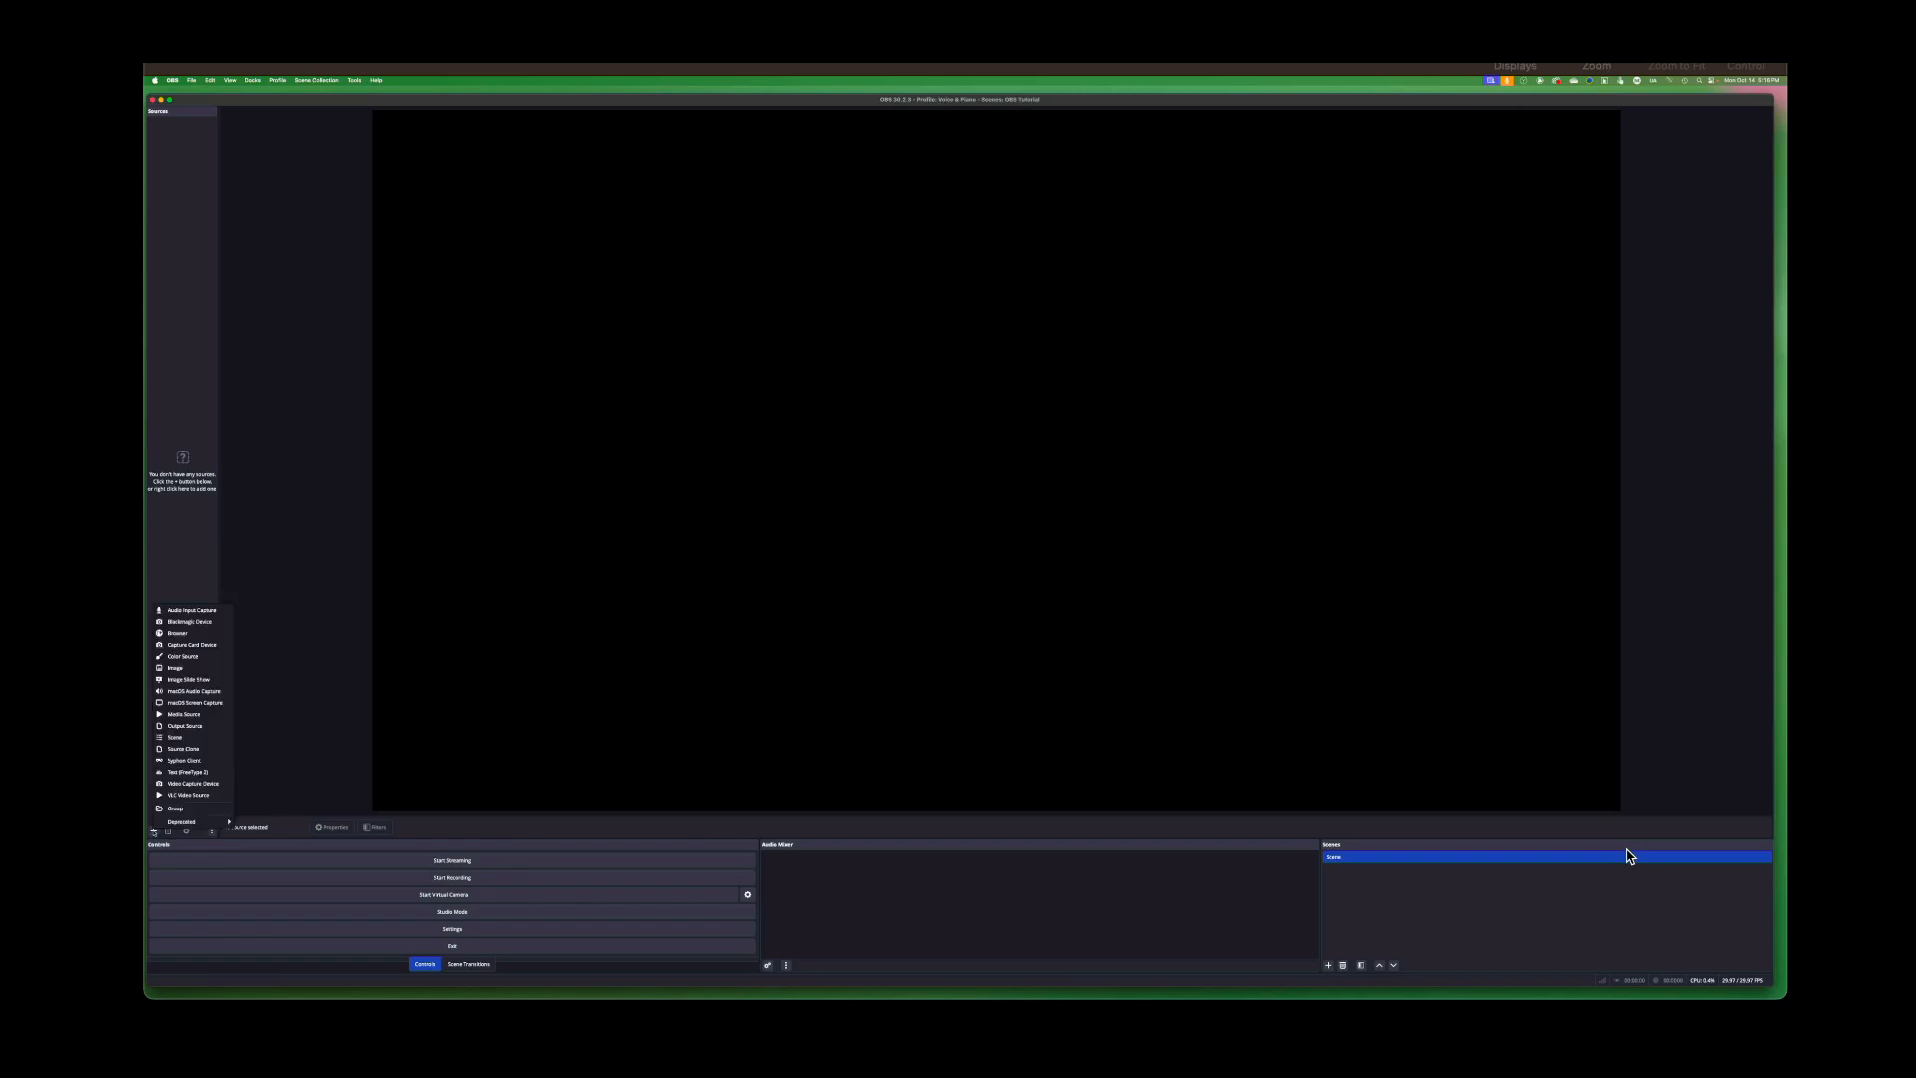
left_click(176, 702)
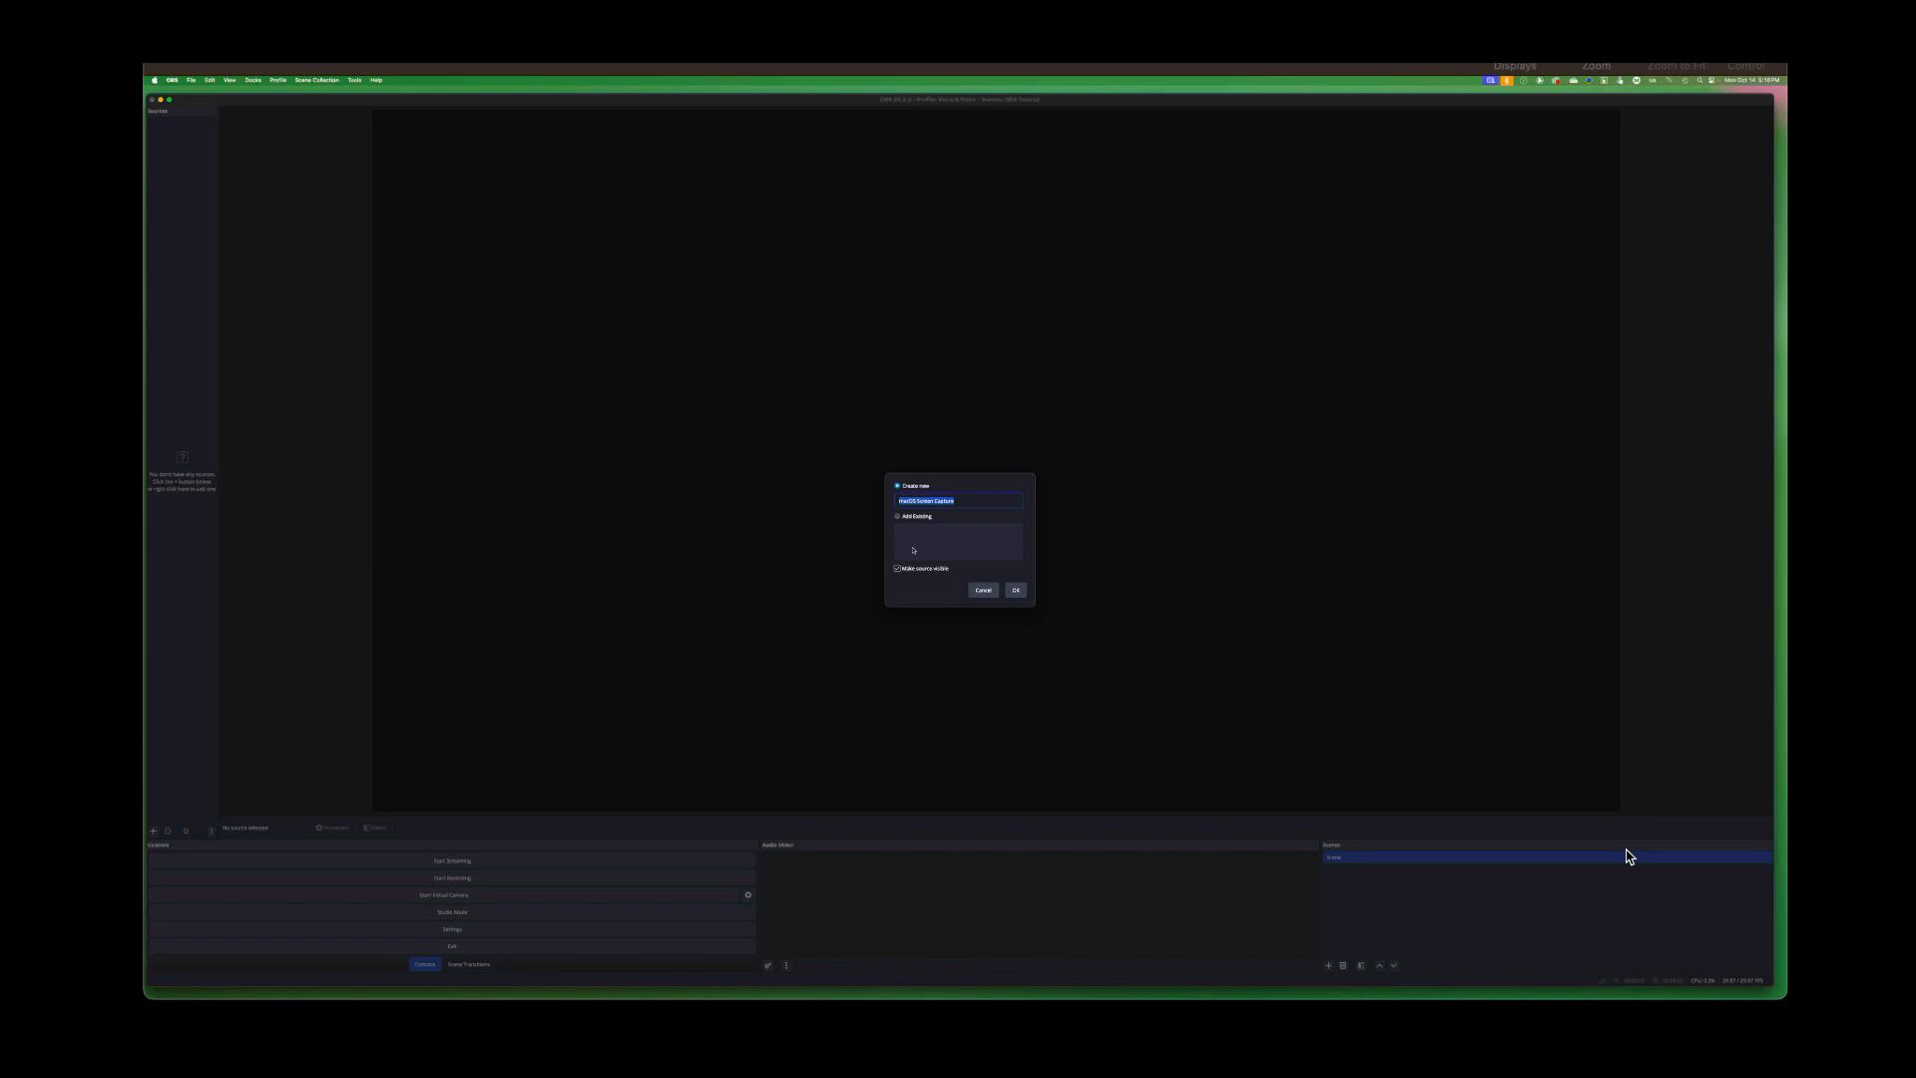
type("Live")
key("Return")
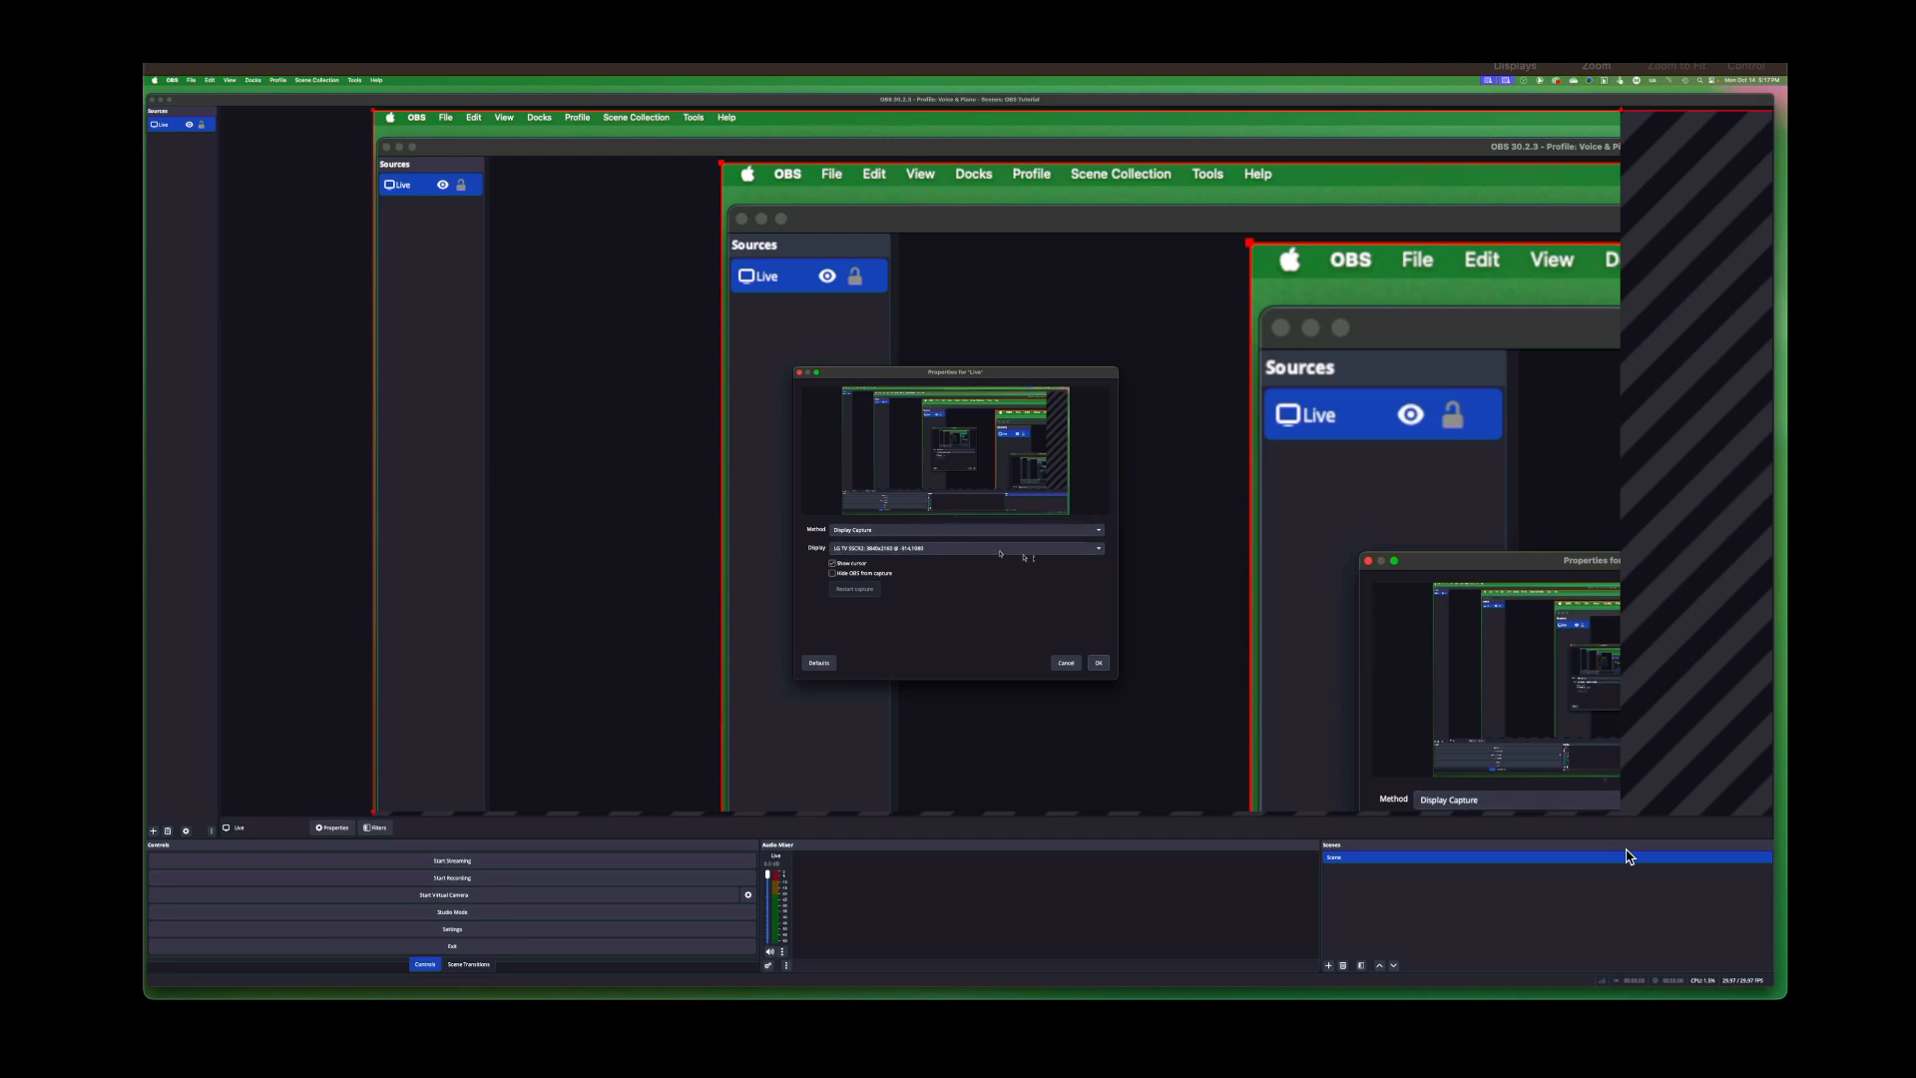
Set the Live source to Application Capture on the 1920x1080 display with Live as the captured application, and confirm
left_click(945, 530)
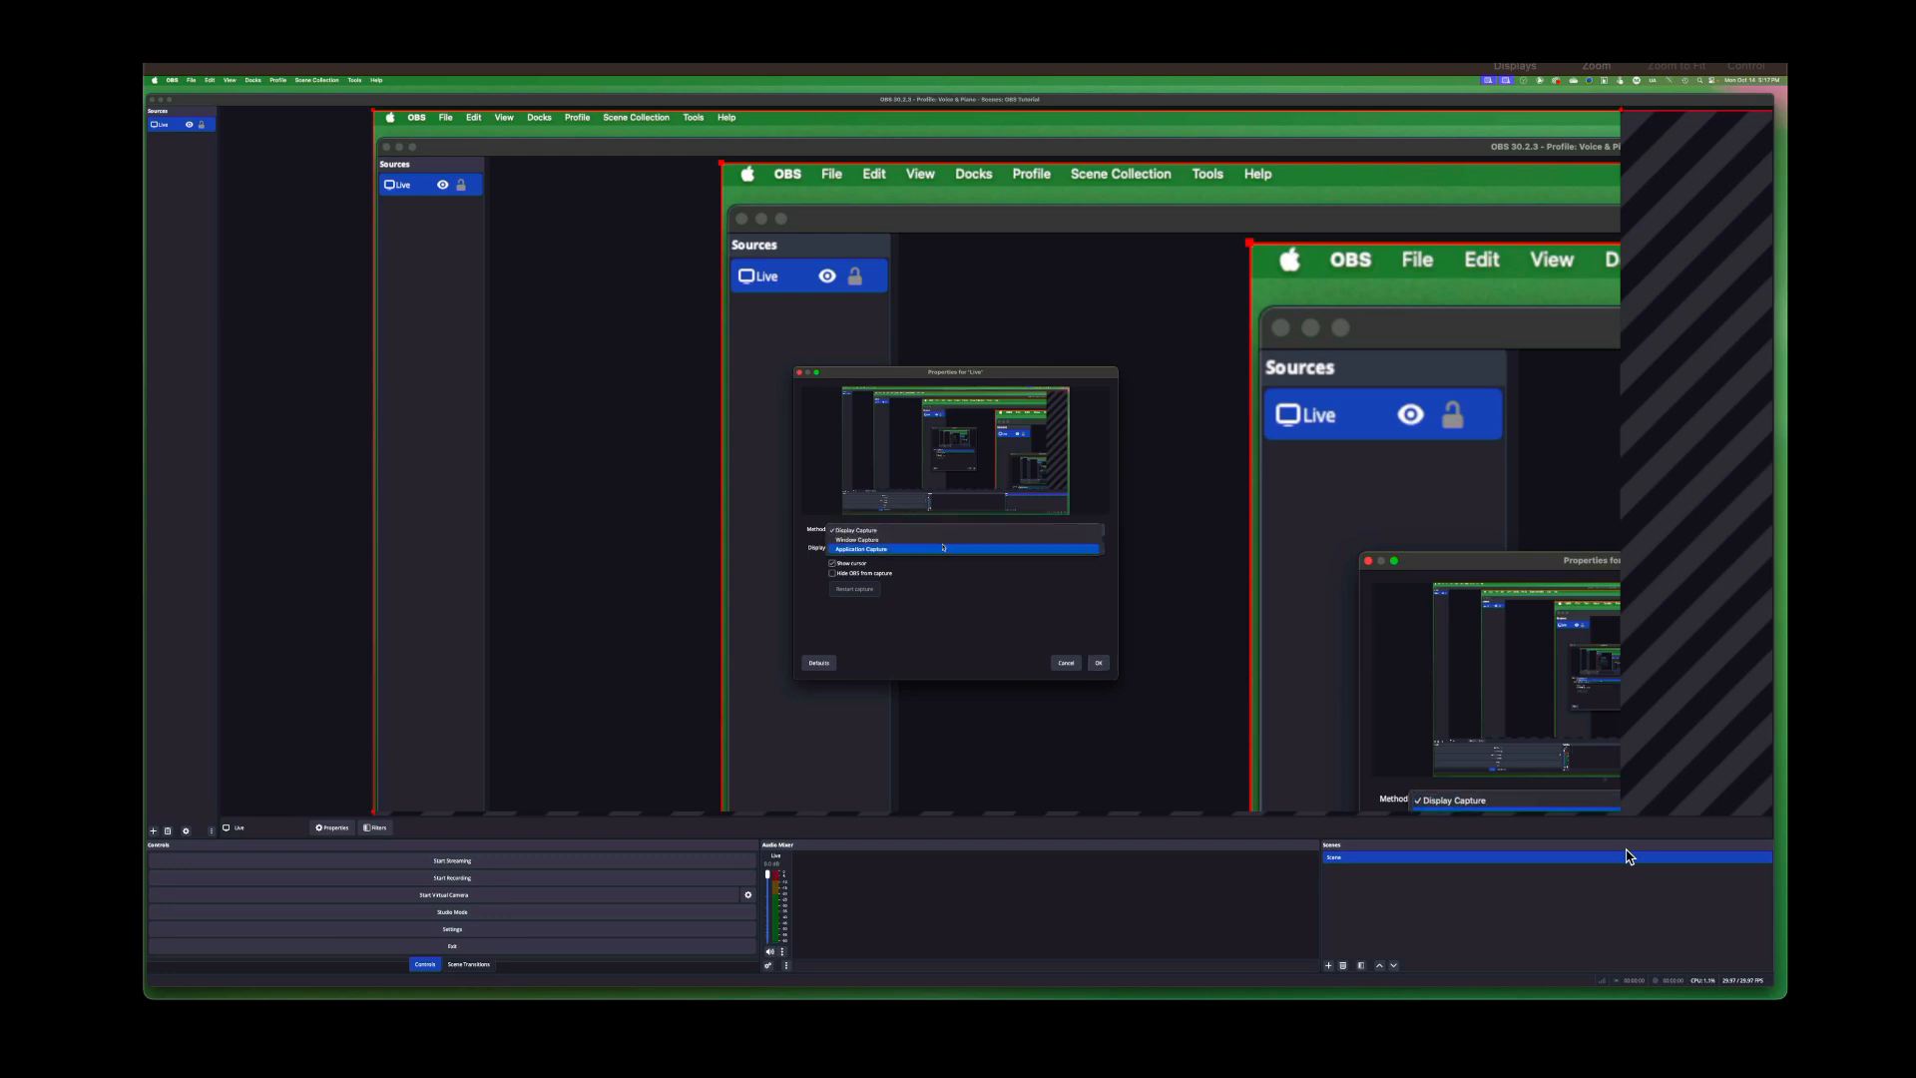
left_click(943, 552)
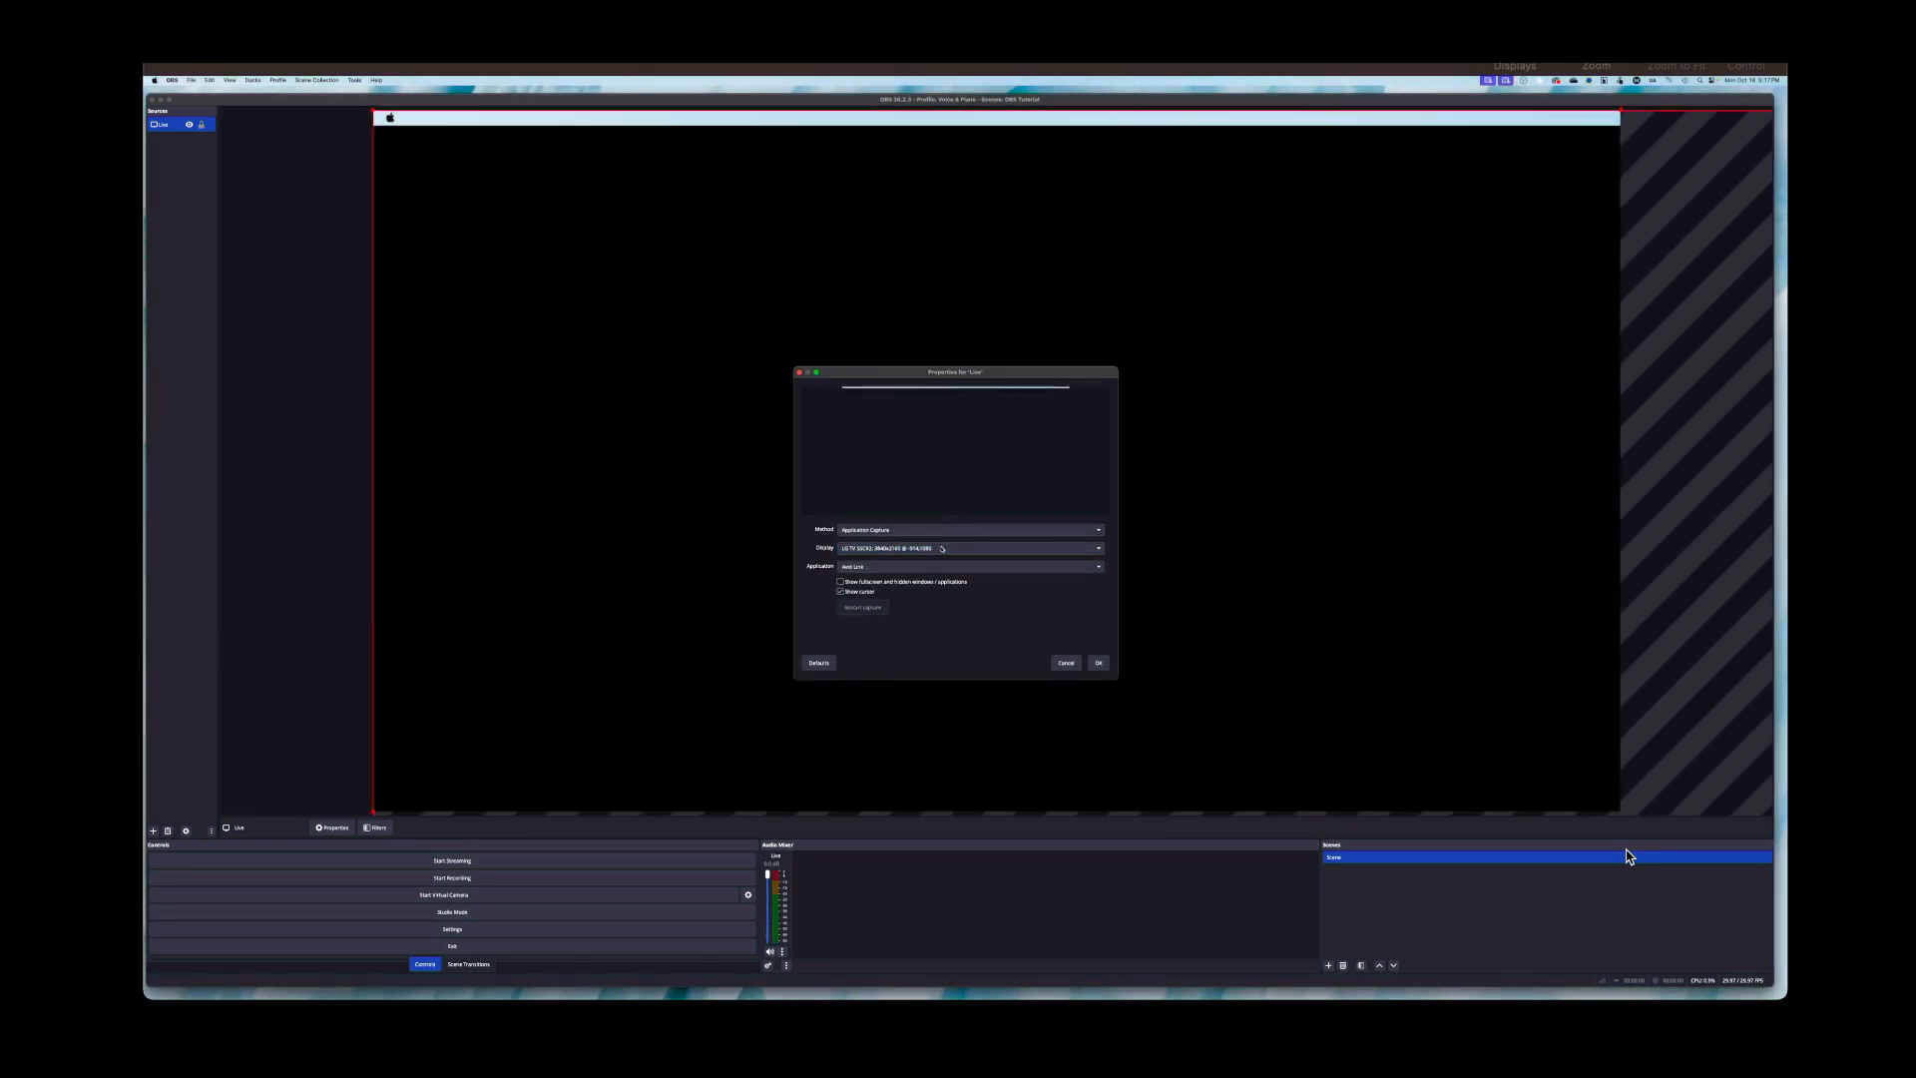
left_click(931, 548)
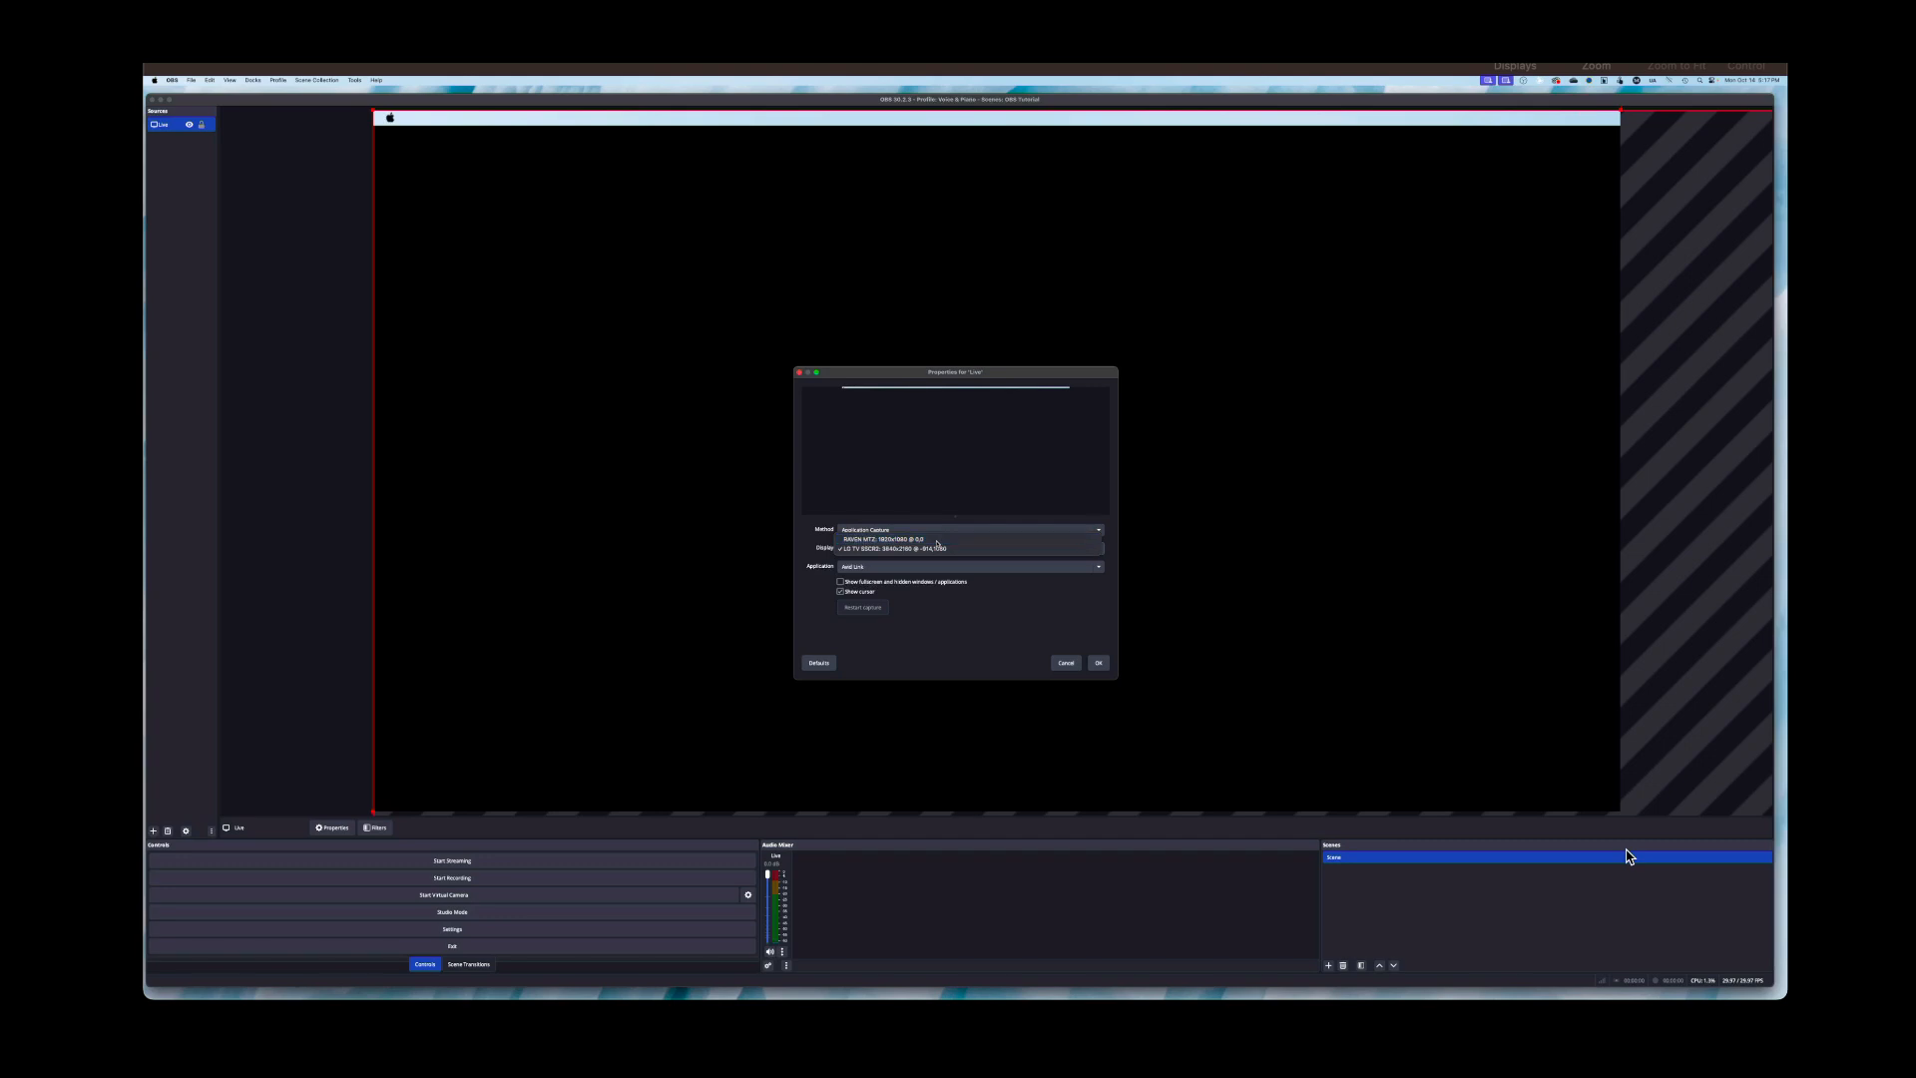
left_click(936, 540)
left_click(928, 566)
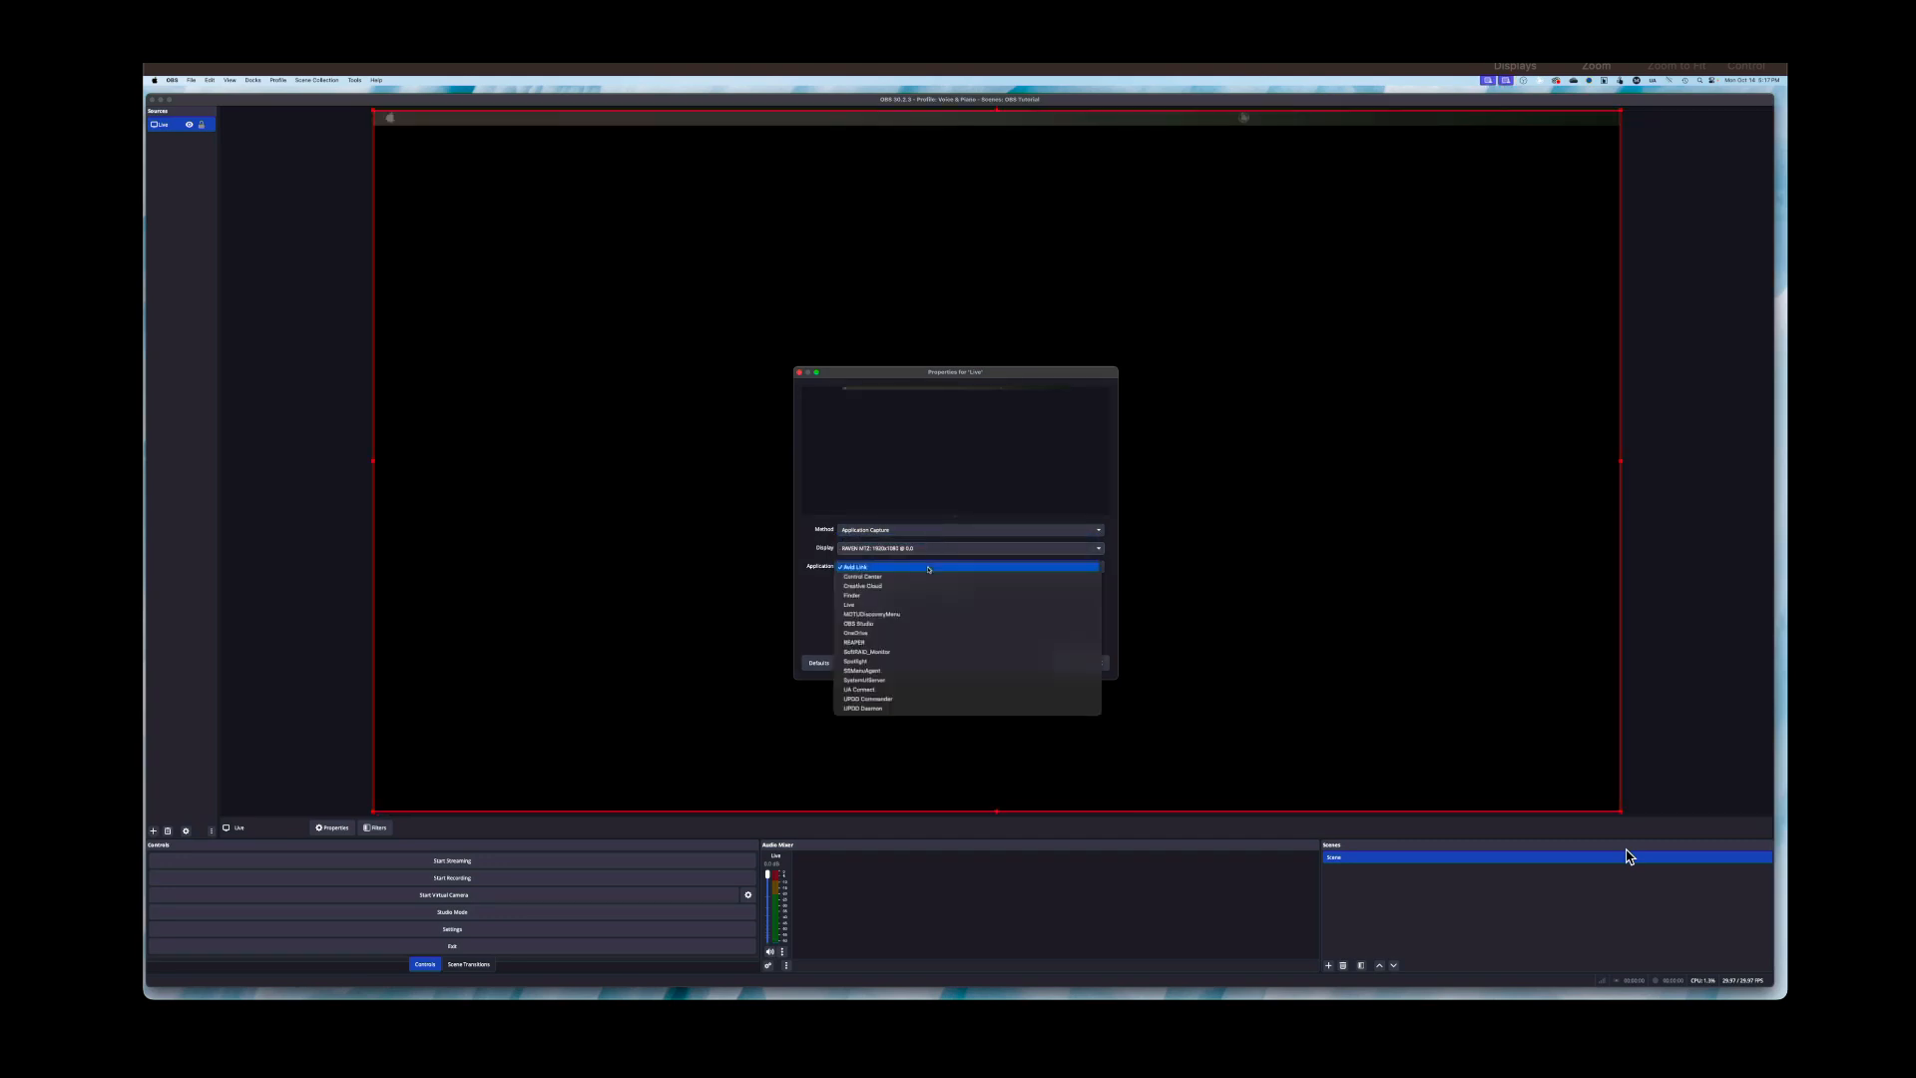
left_click(925, 604)
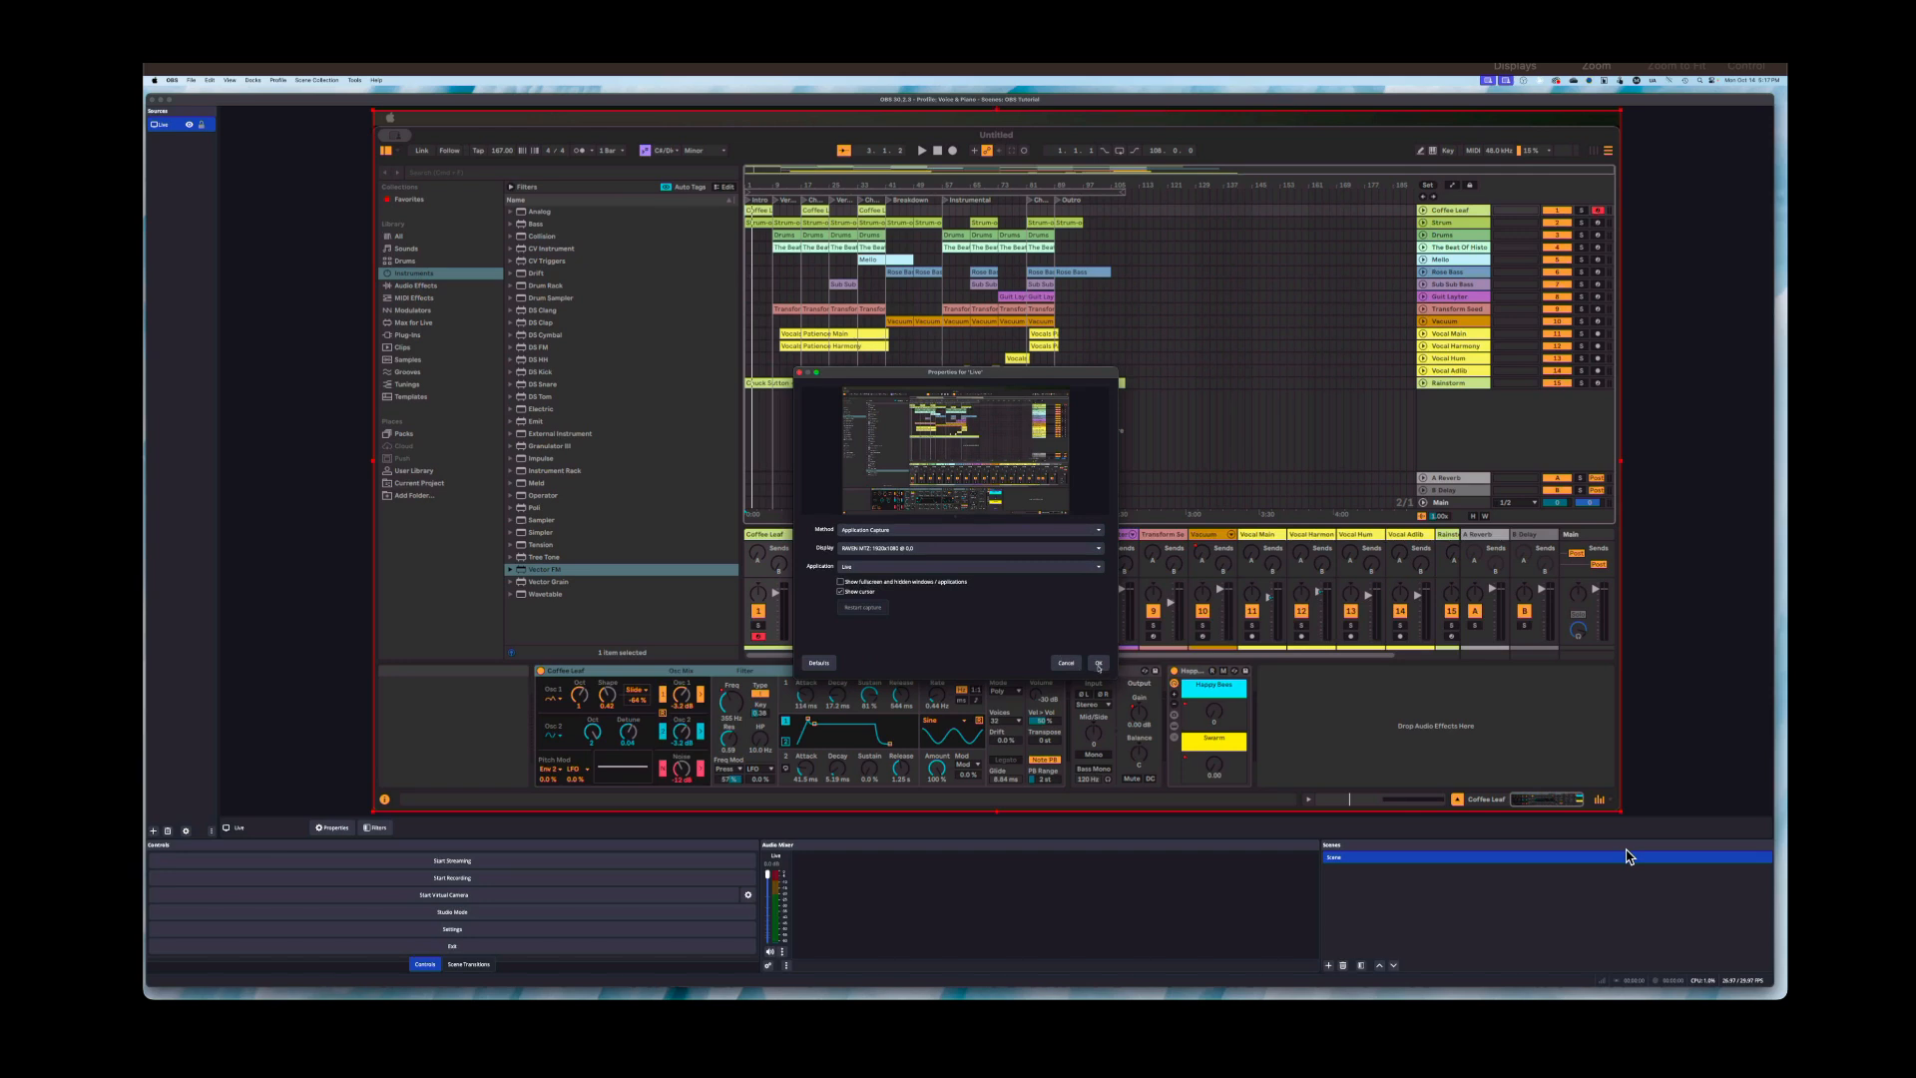
left_click(1098, 663)
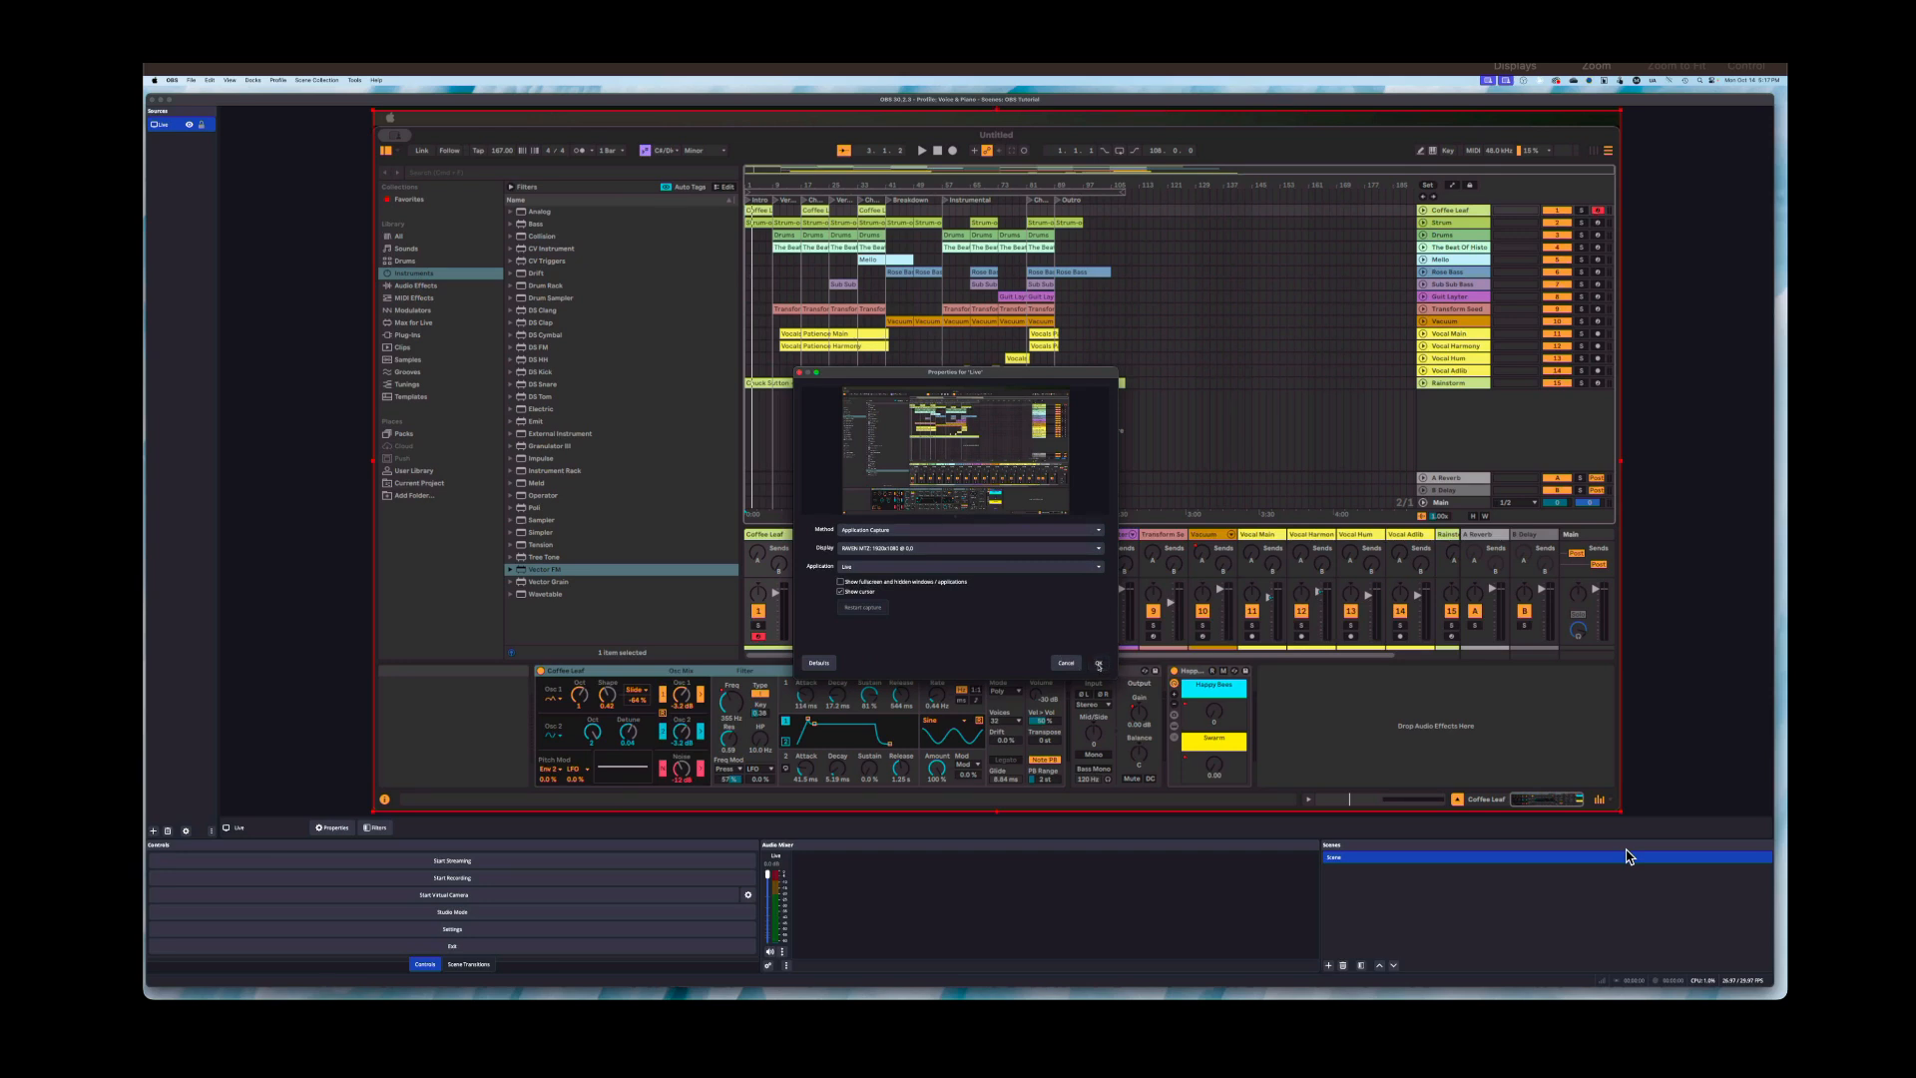
Play the song in Ableton Live to test the captured audio, and review the Live source's volume in the advanced audio properties
left_click(1032, 131)
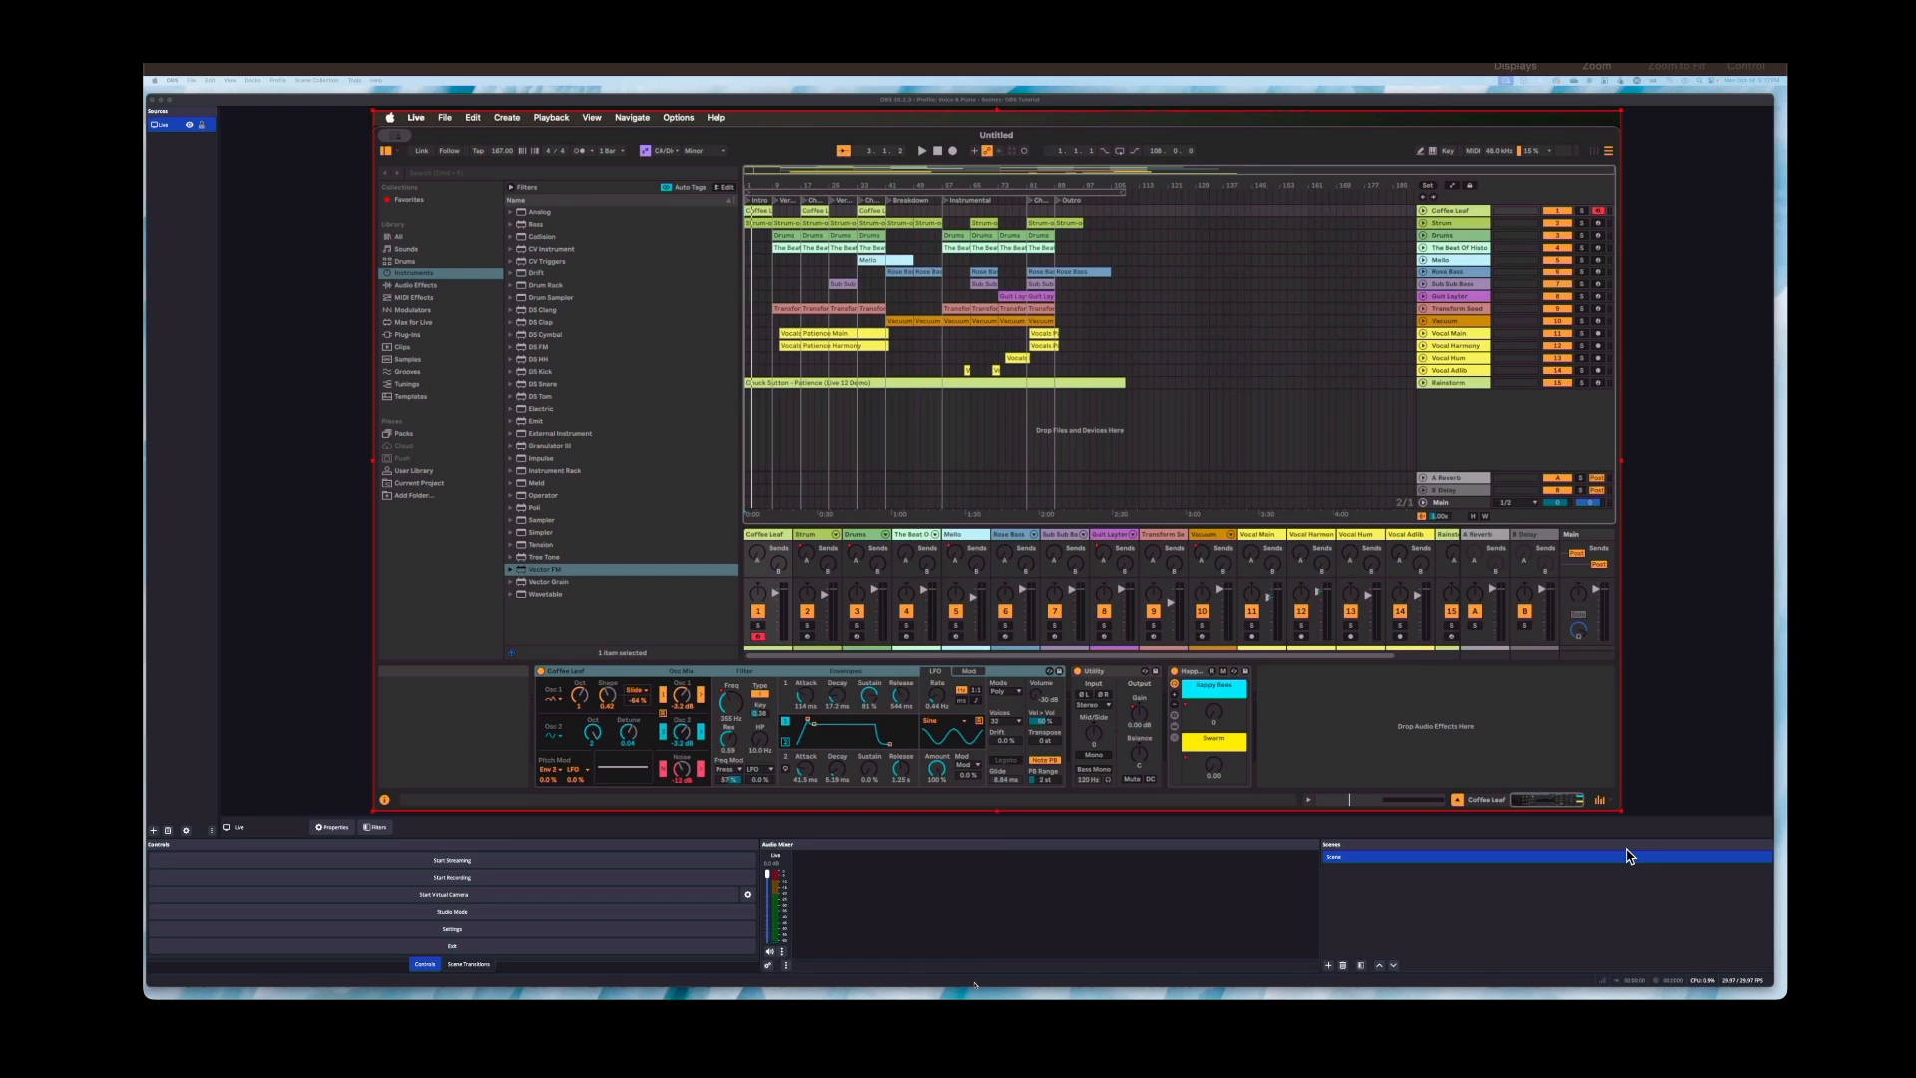
key("space")
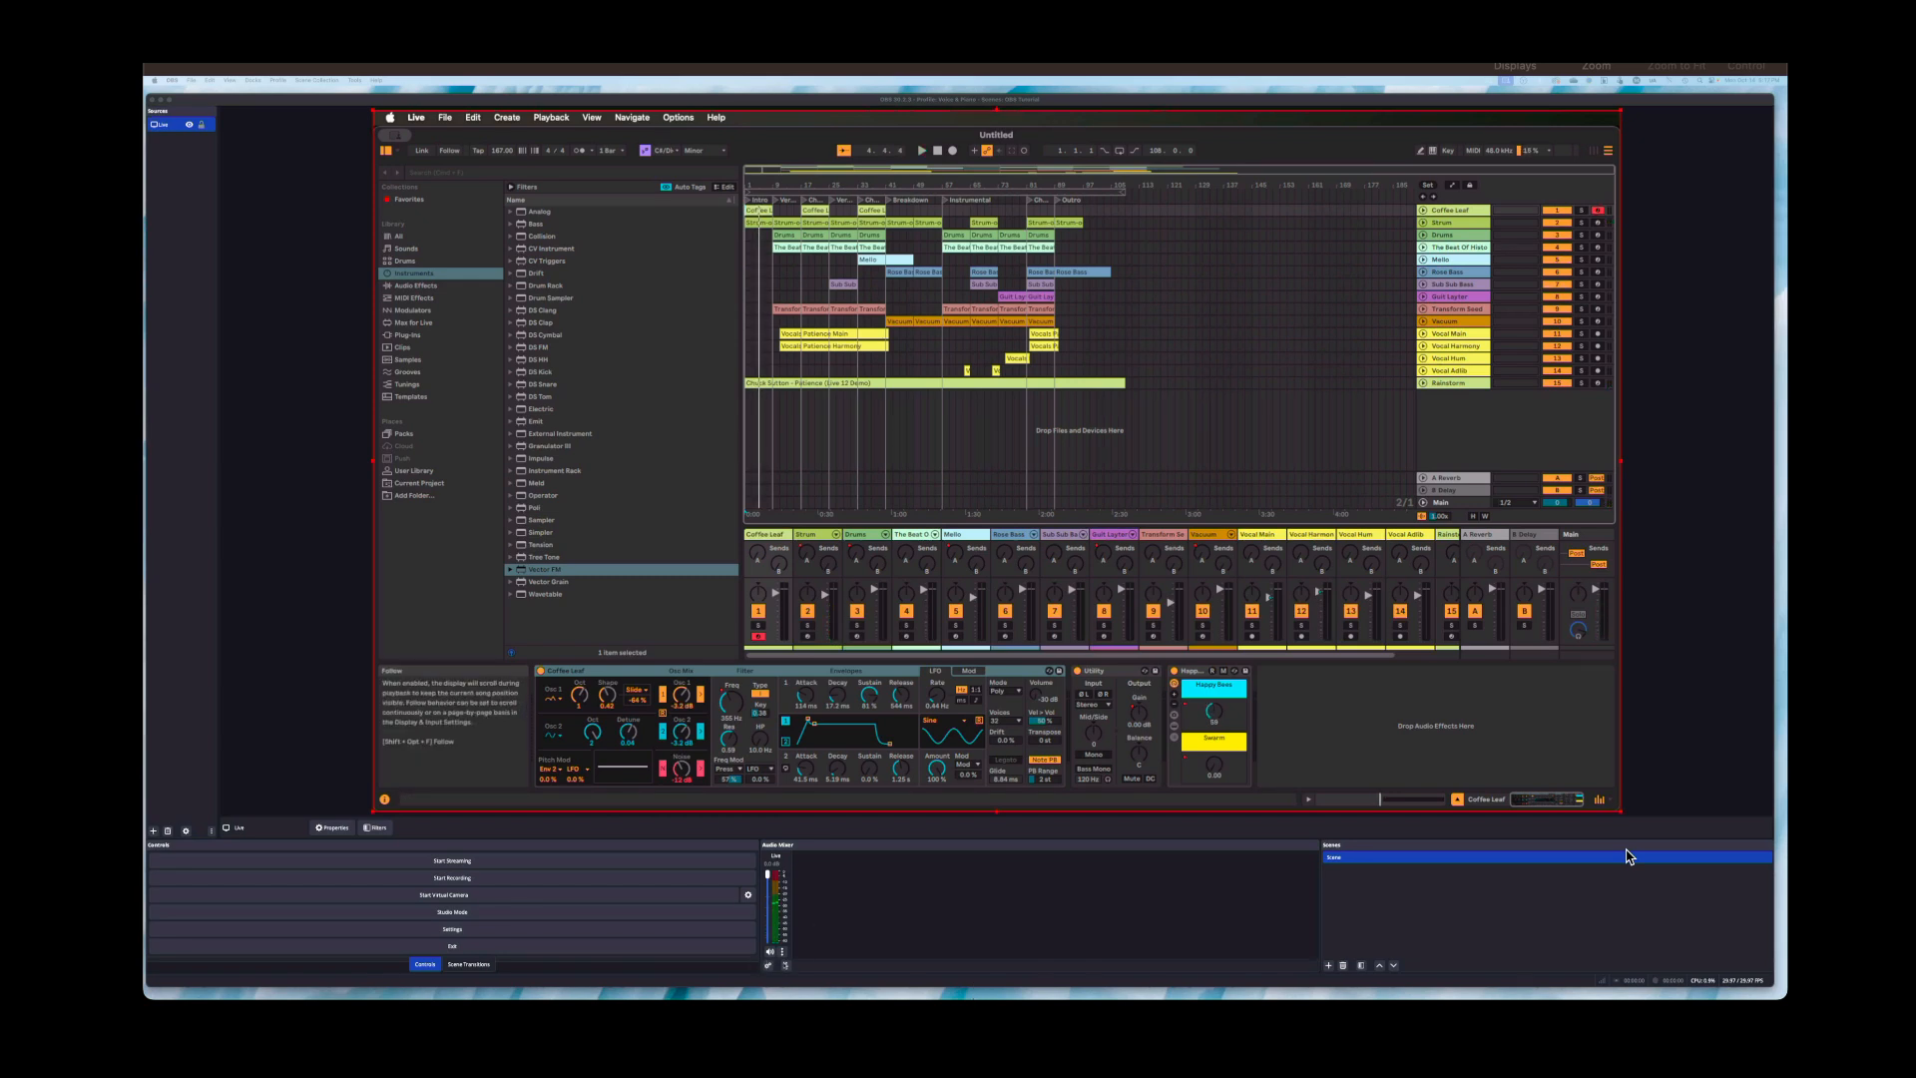
left_click(786, 965)
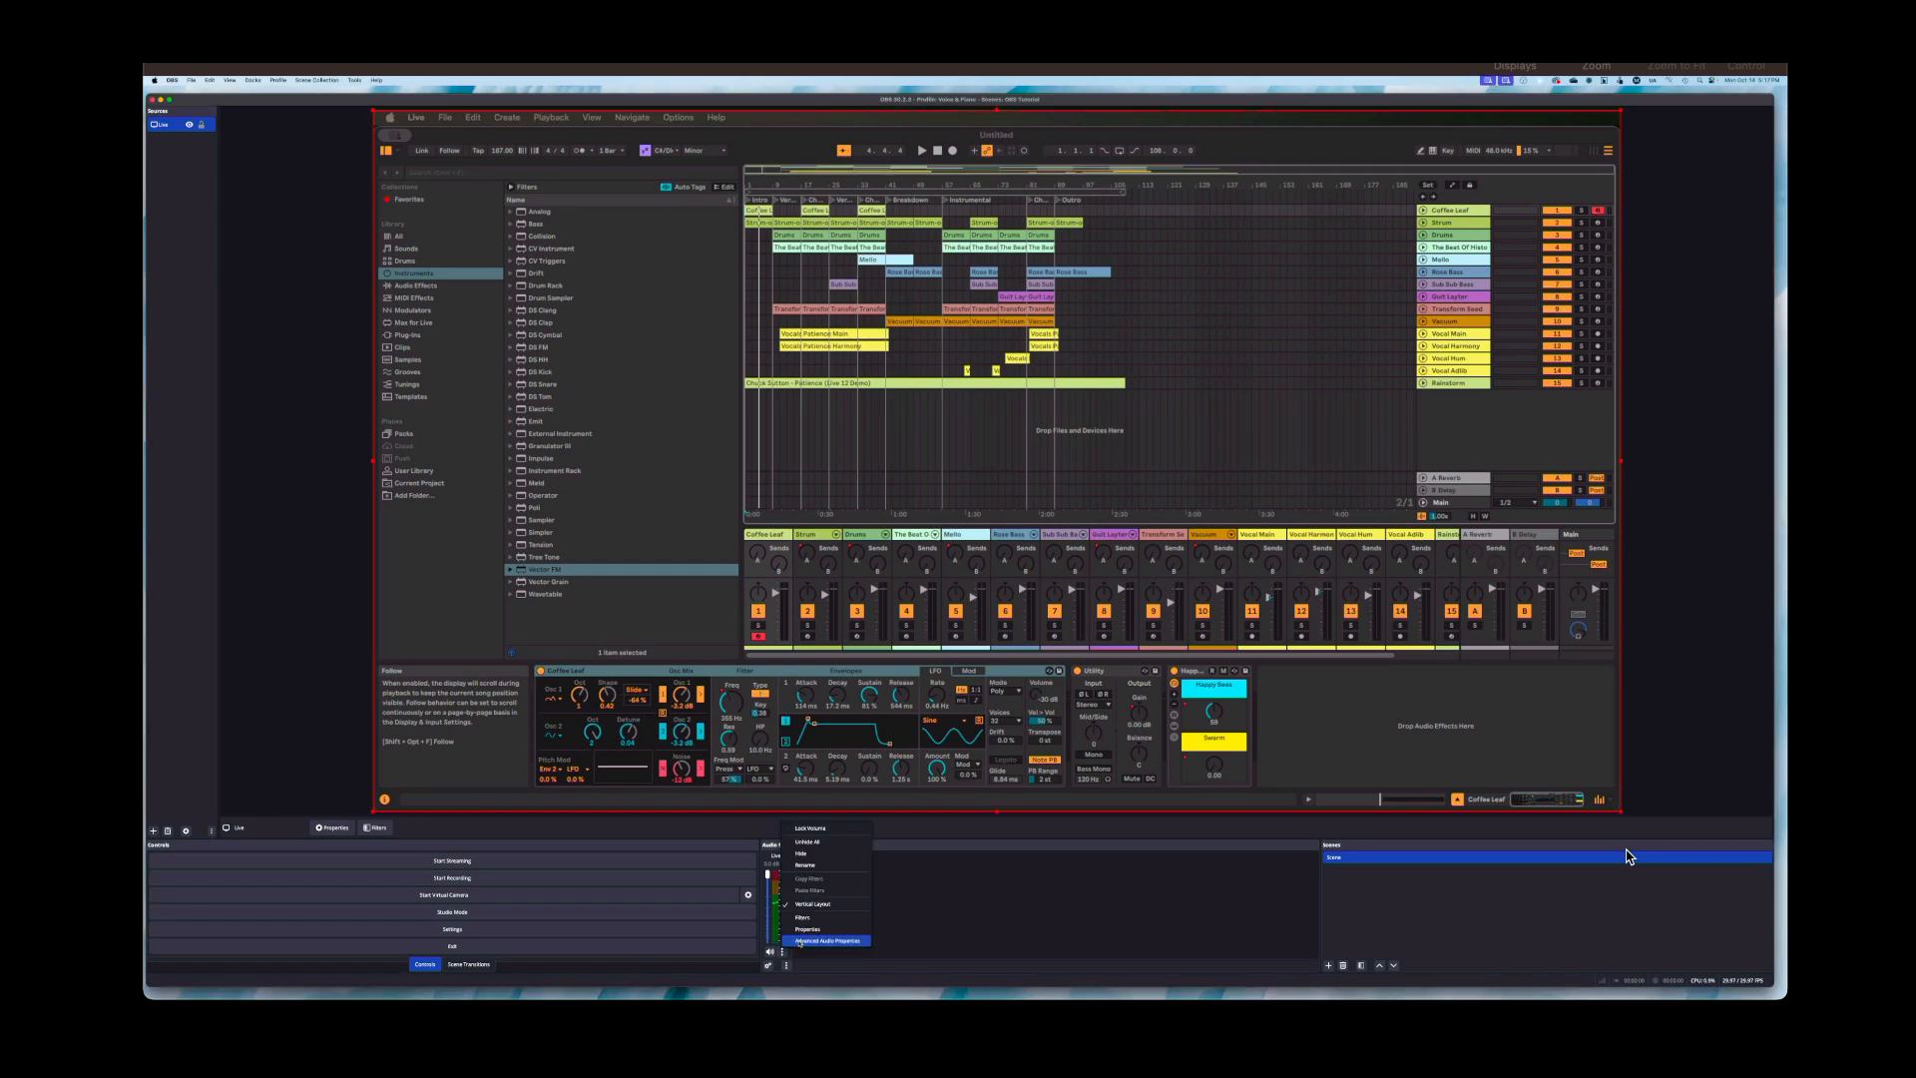
left_click(799, 941)
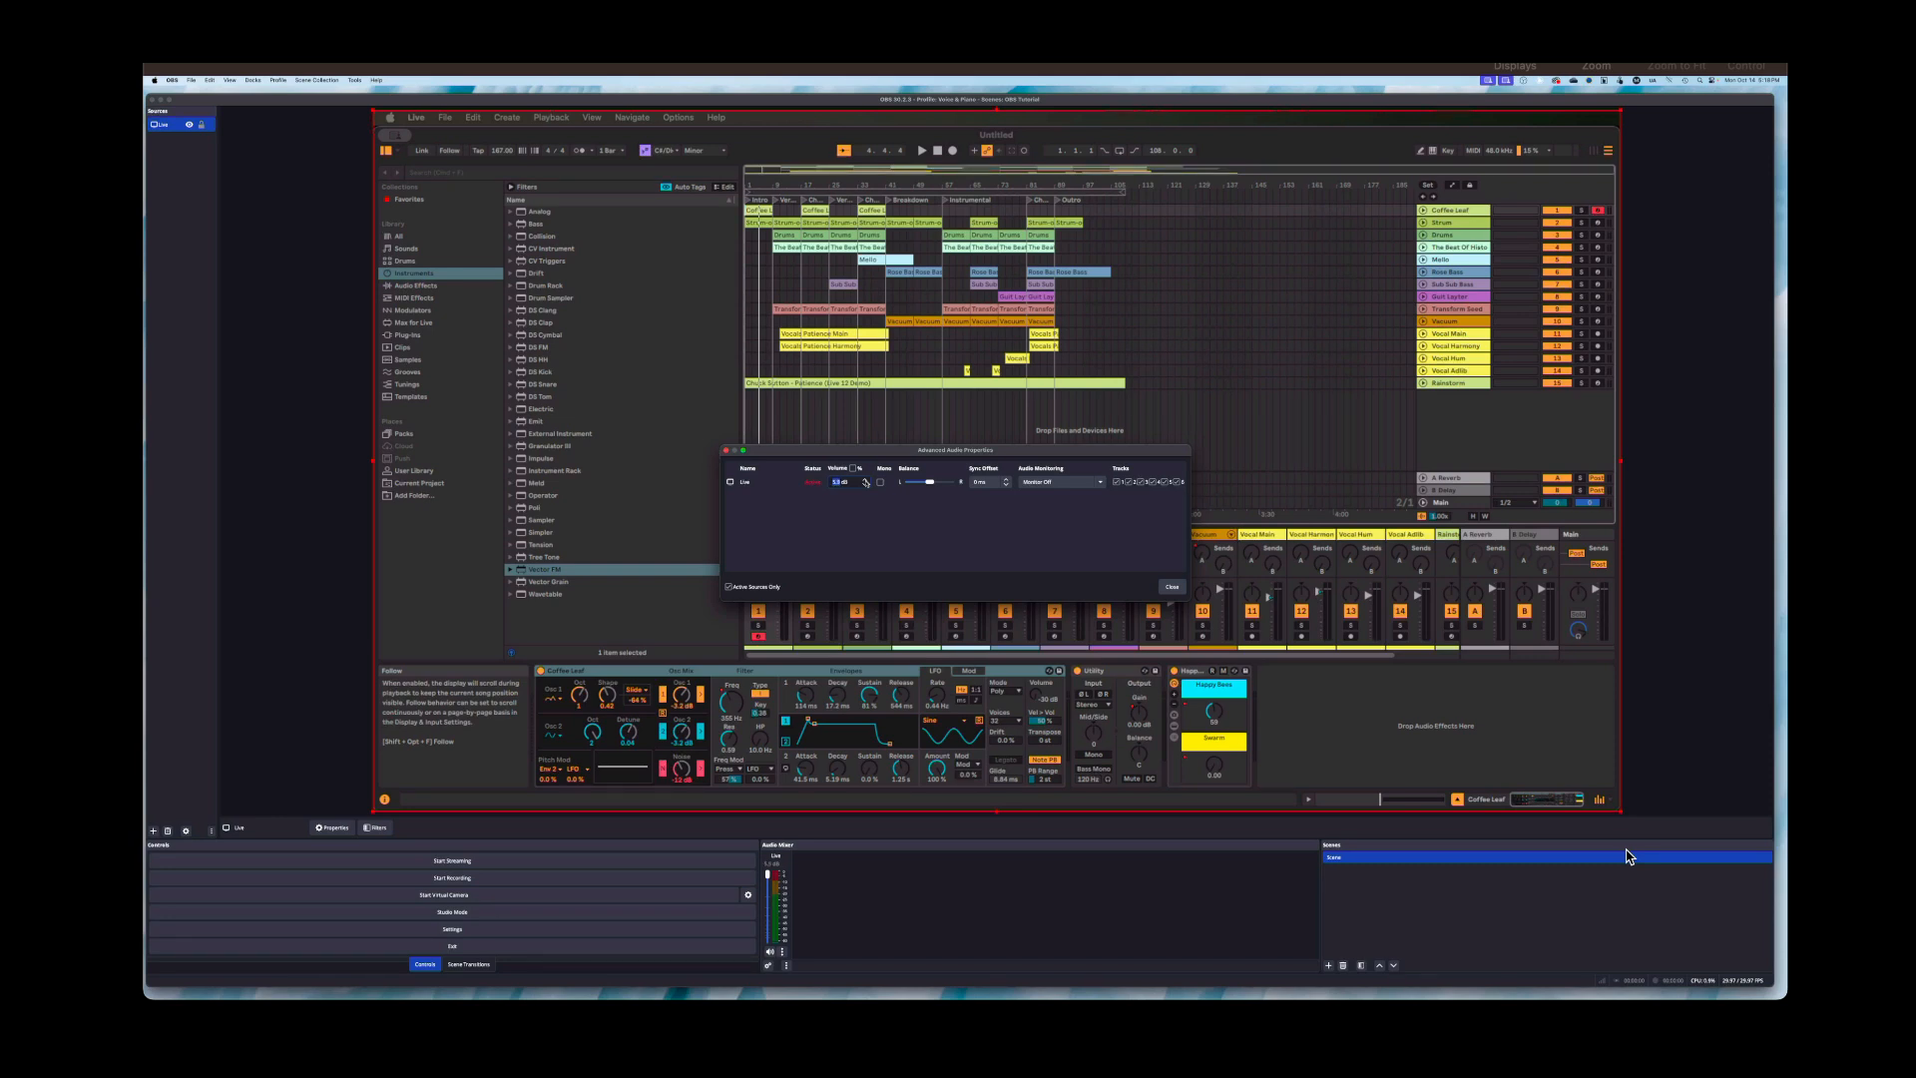
left_click(864, 480)
left_click(726, 451)
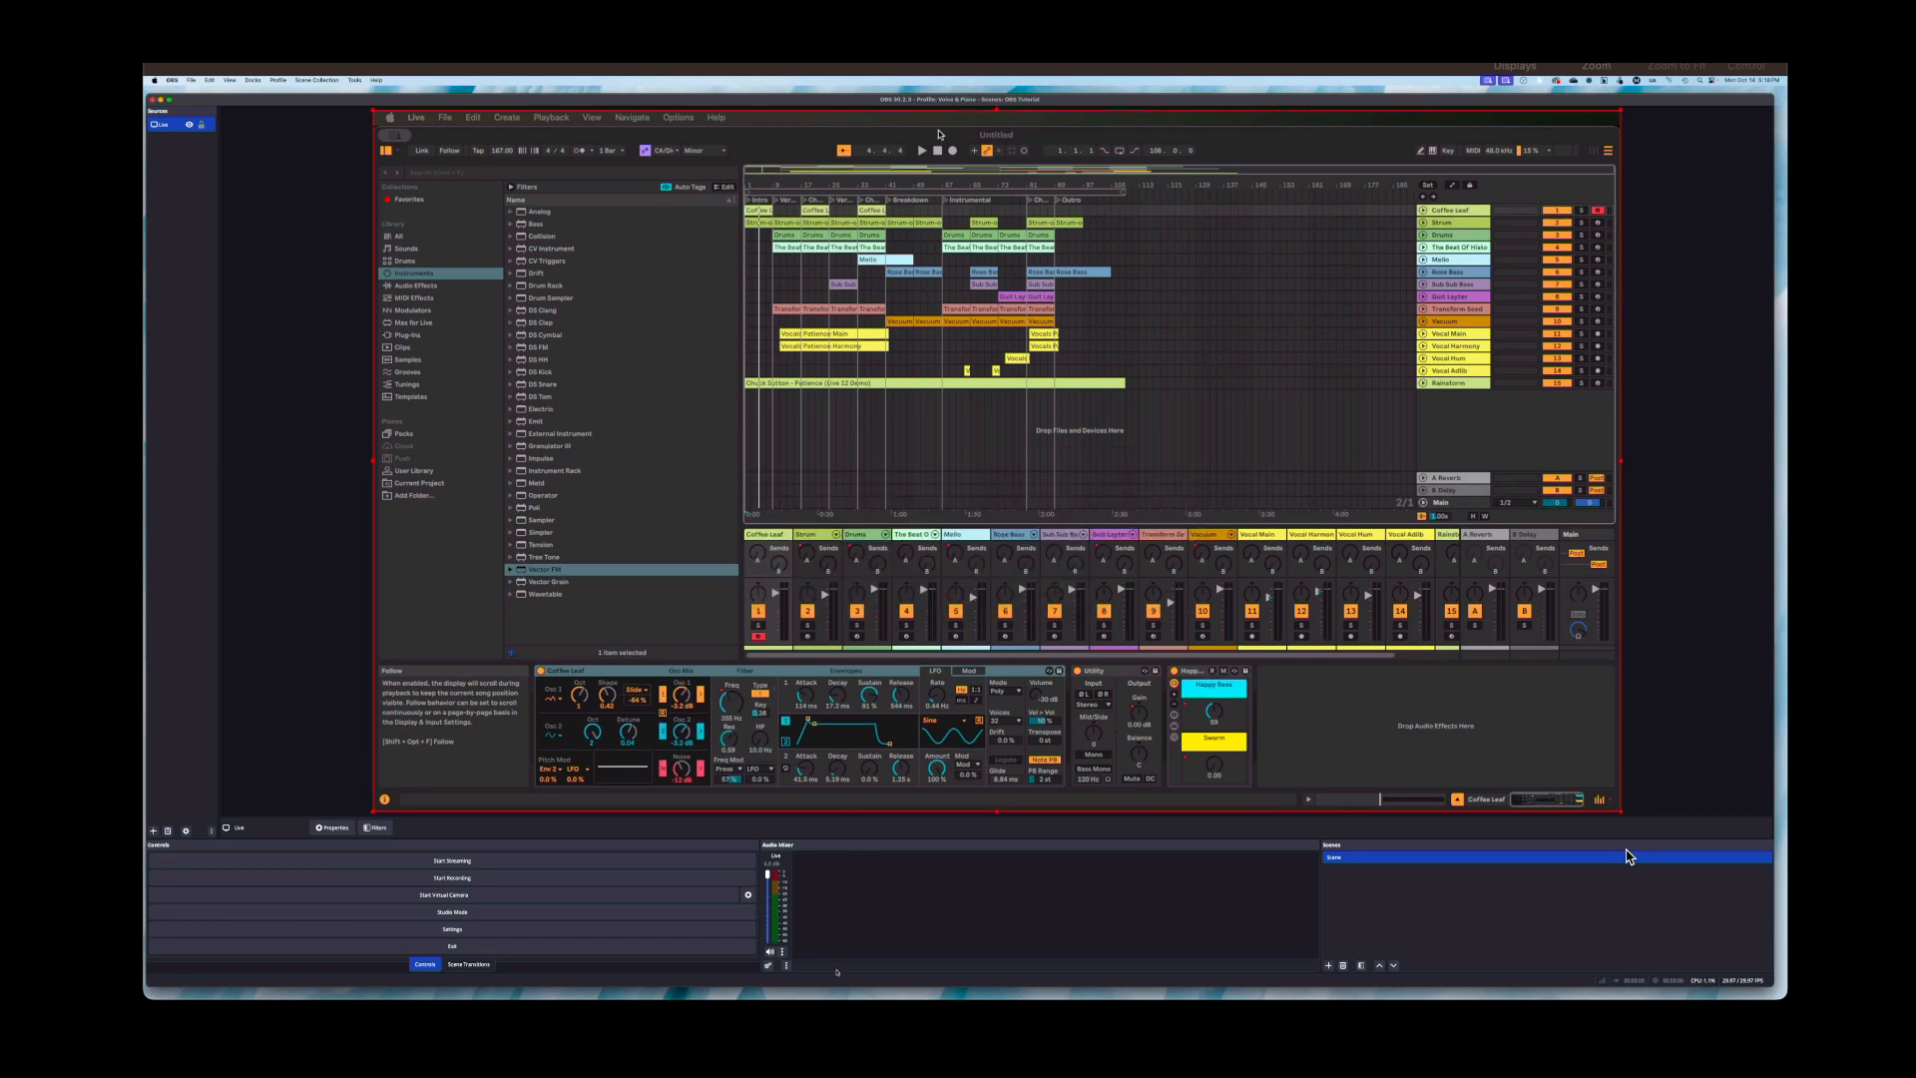
left_click(937, 132)
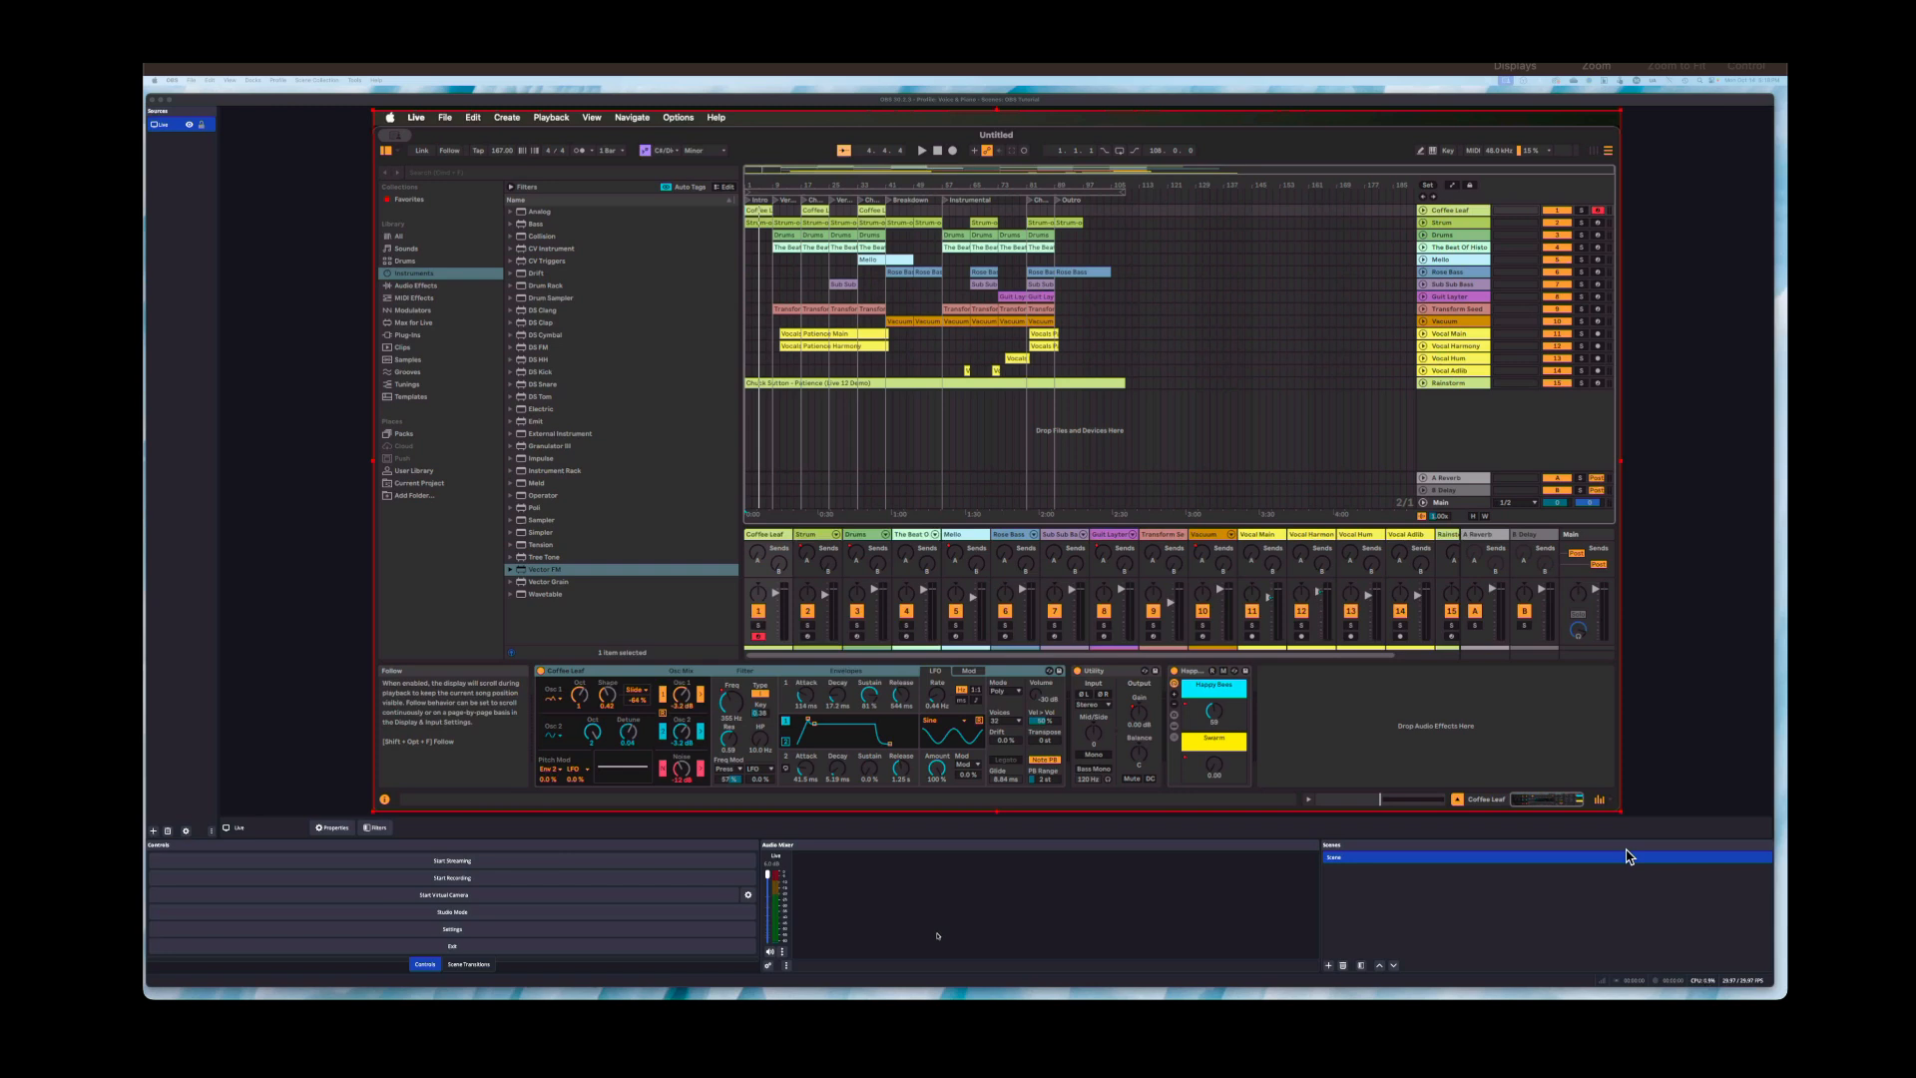
key("space")
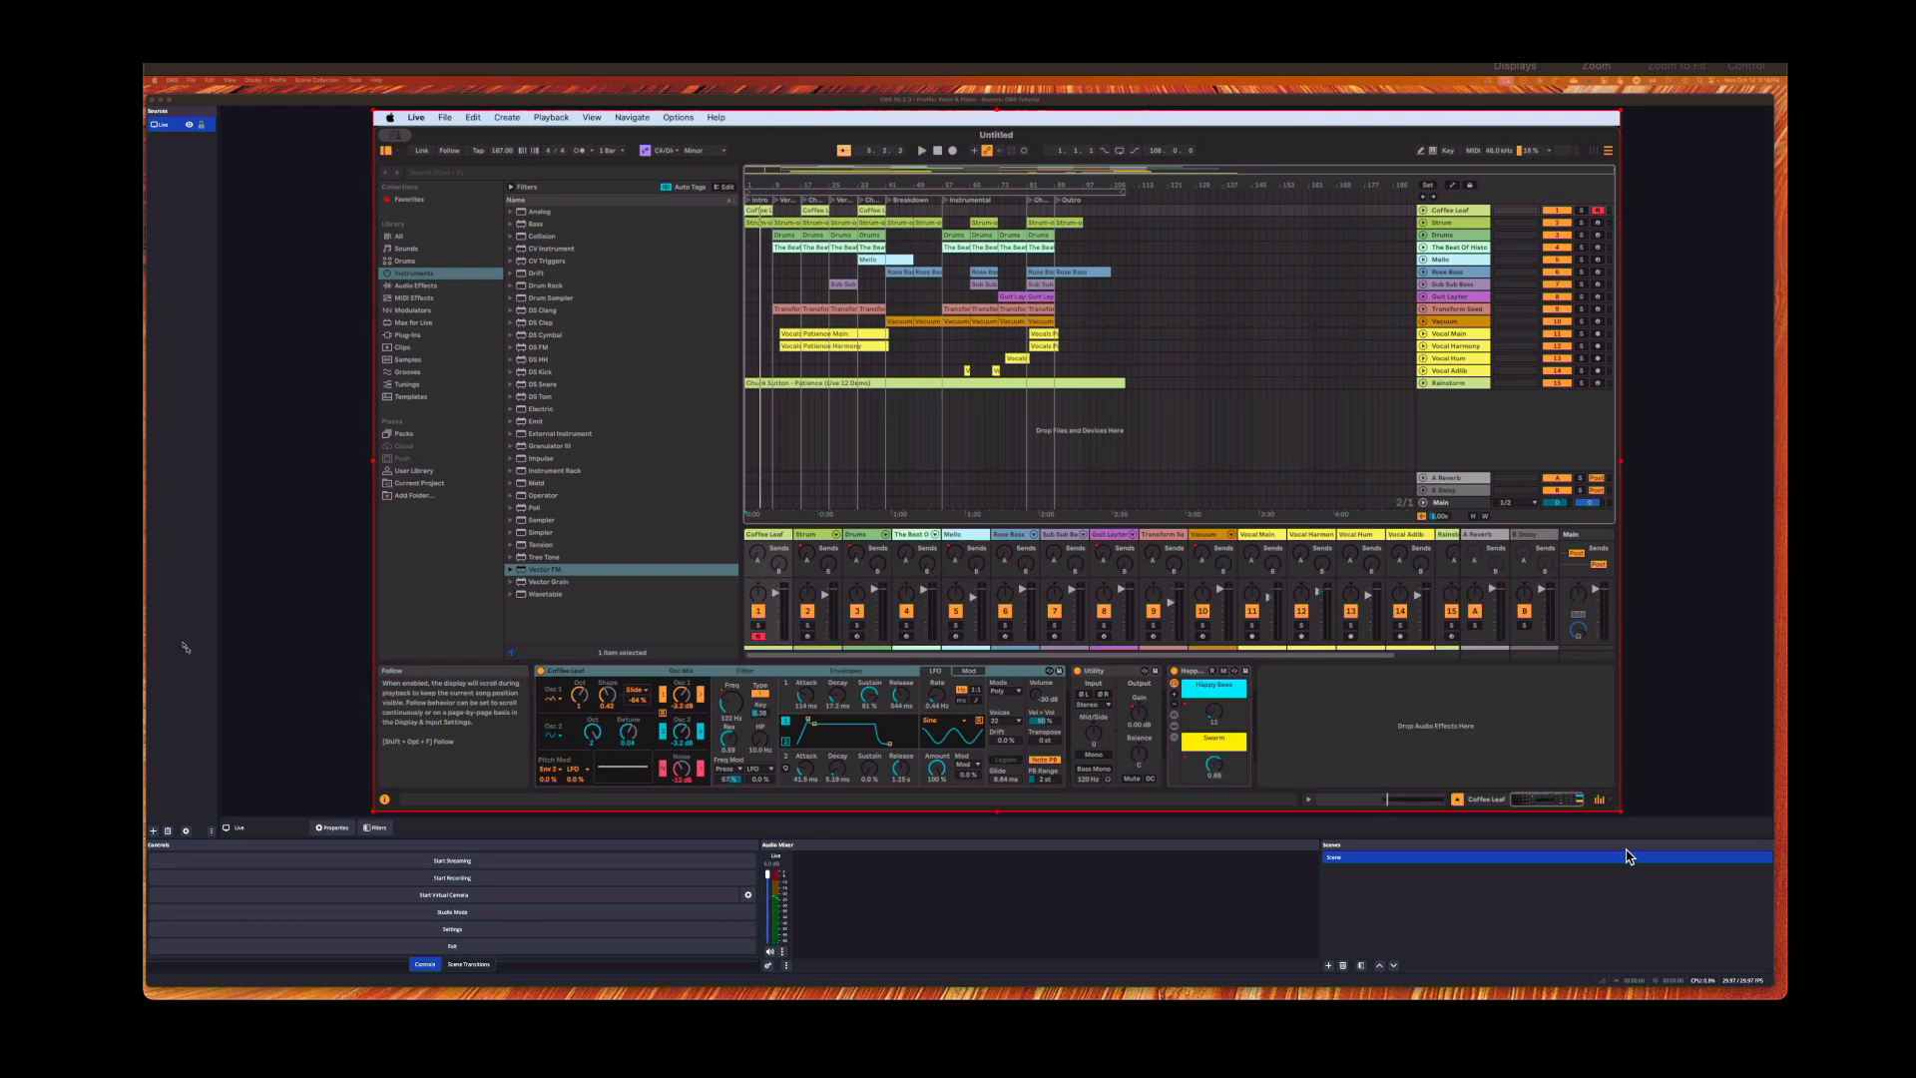
Add a new Audio Input Capture source named V5 Mic
left_click(153, 830)
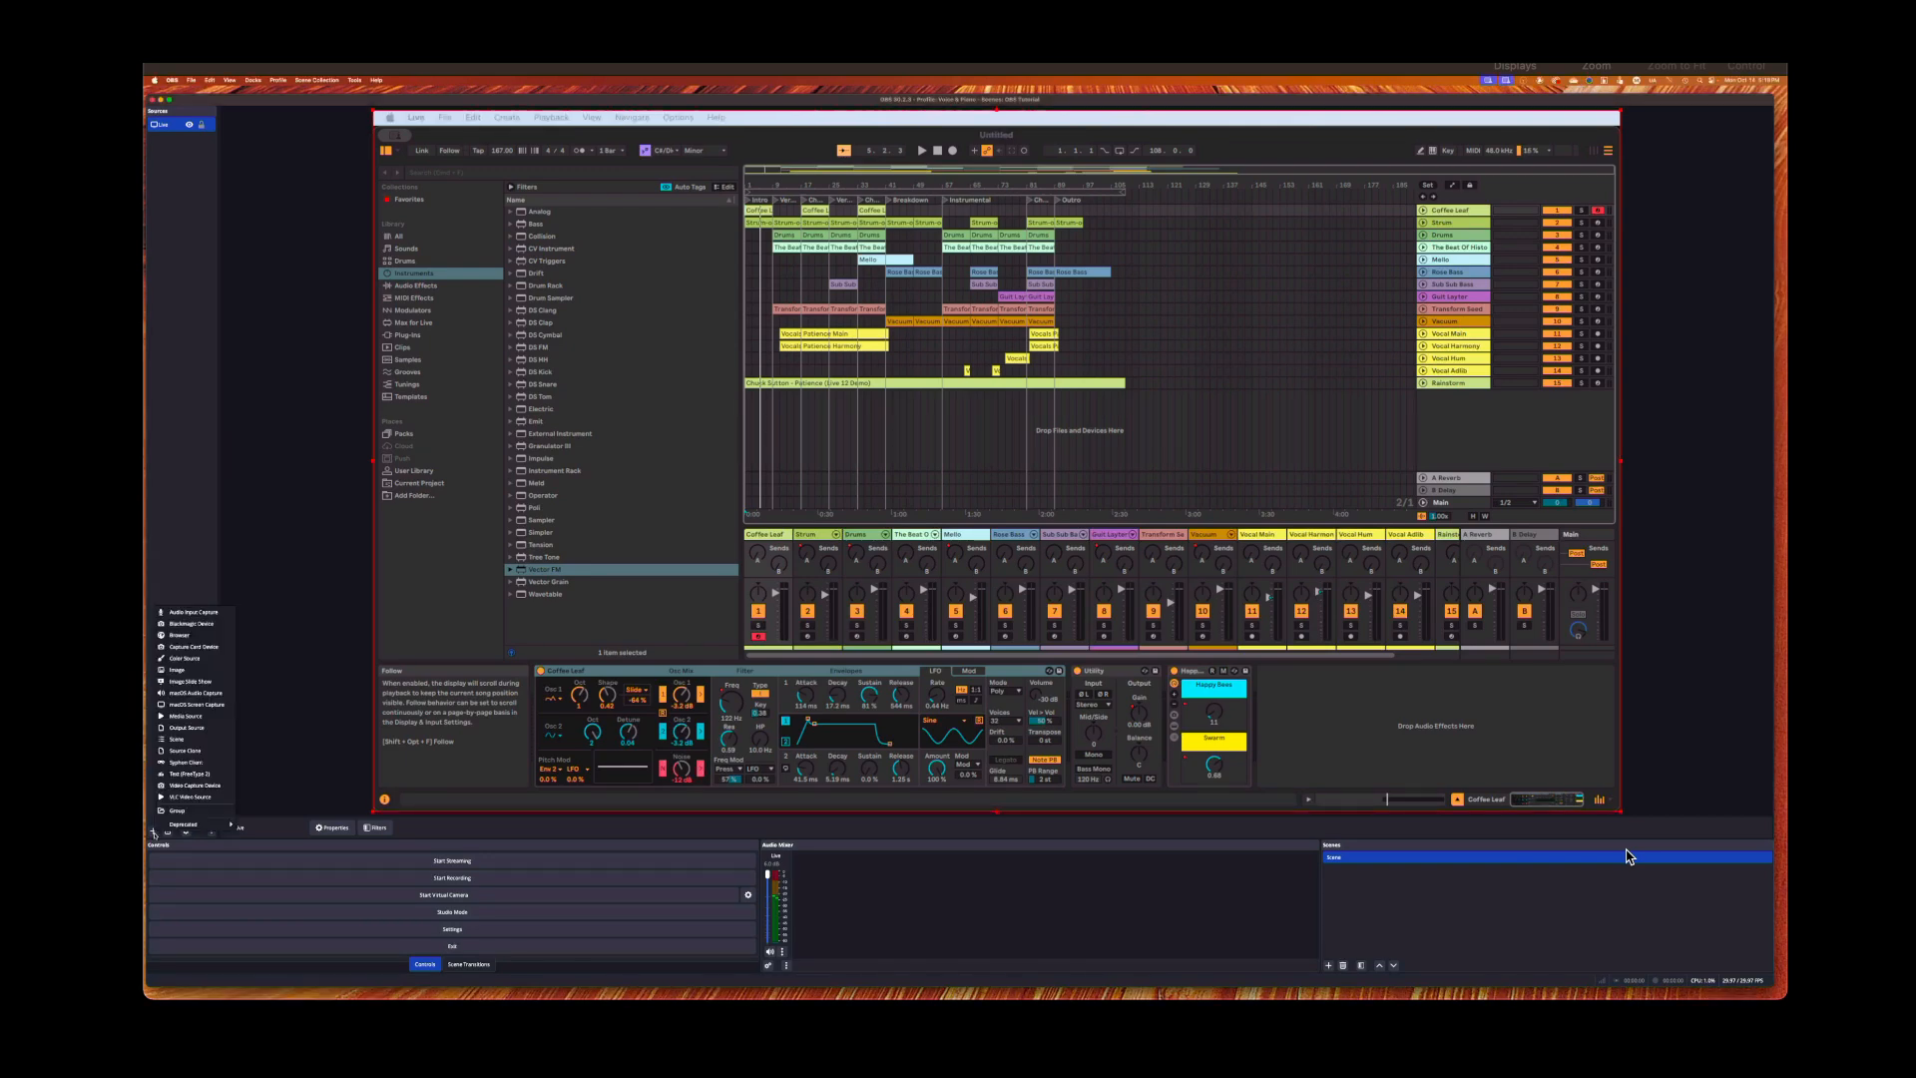
left_click(173, 611)
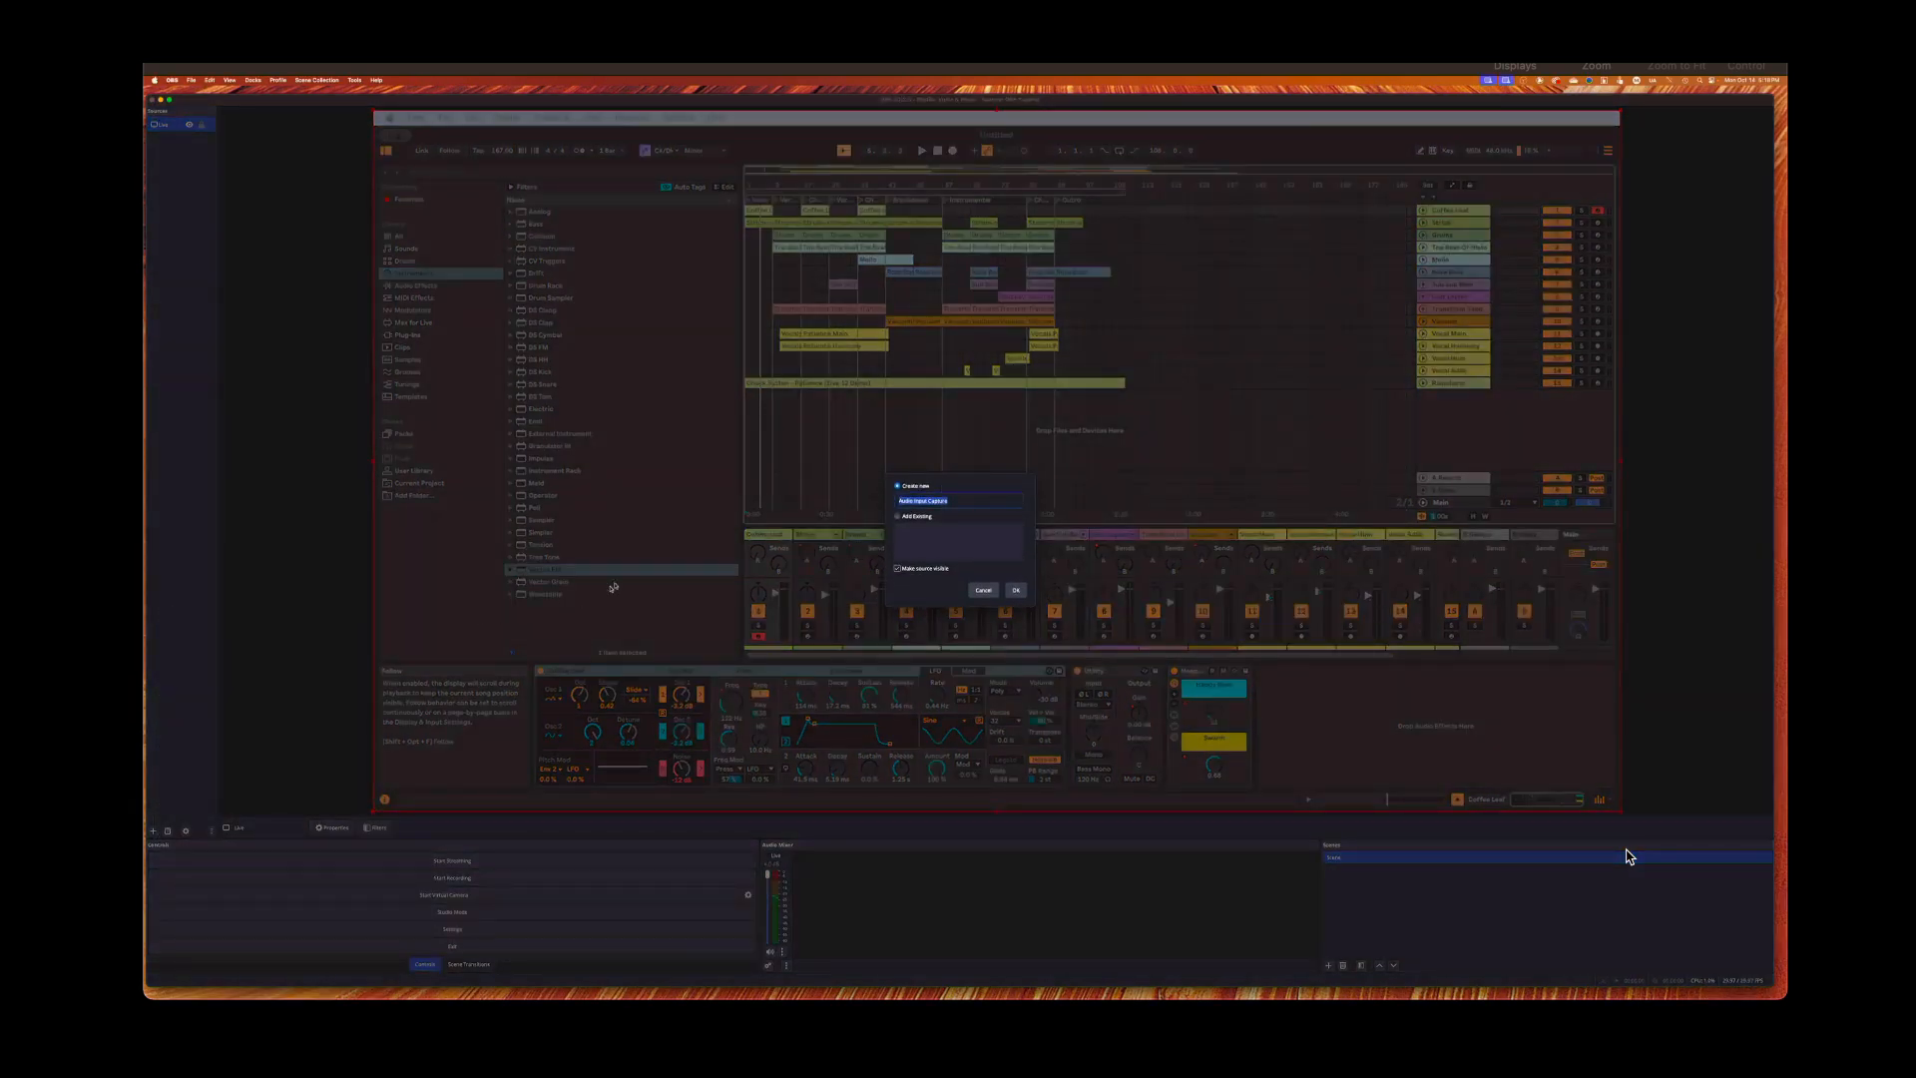
type("V5 Mic")
left_click(1015, 590)
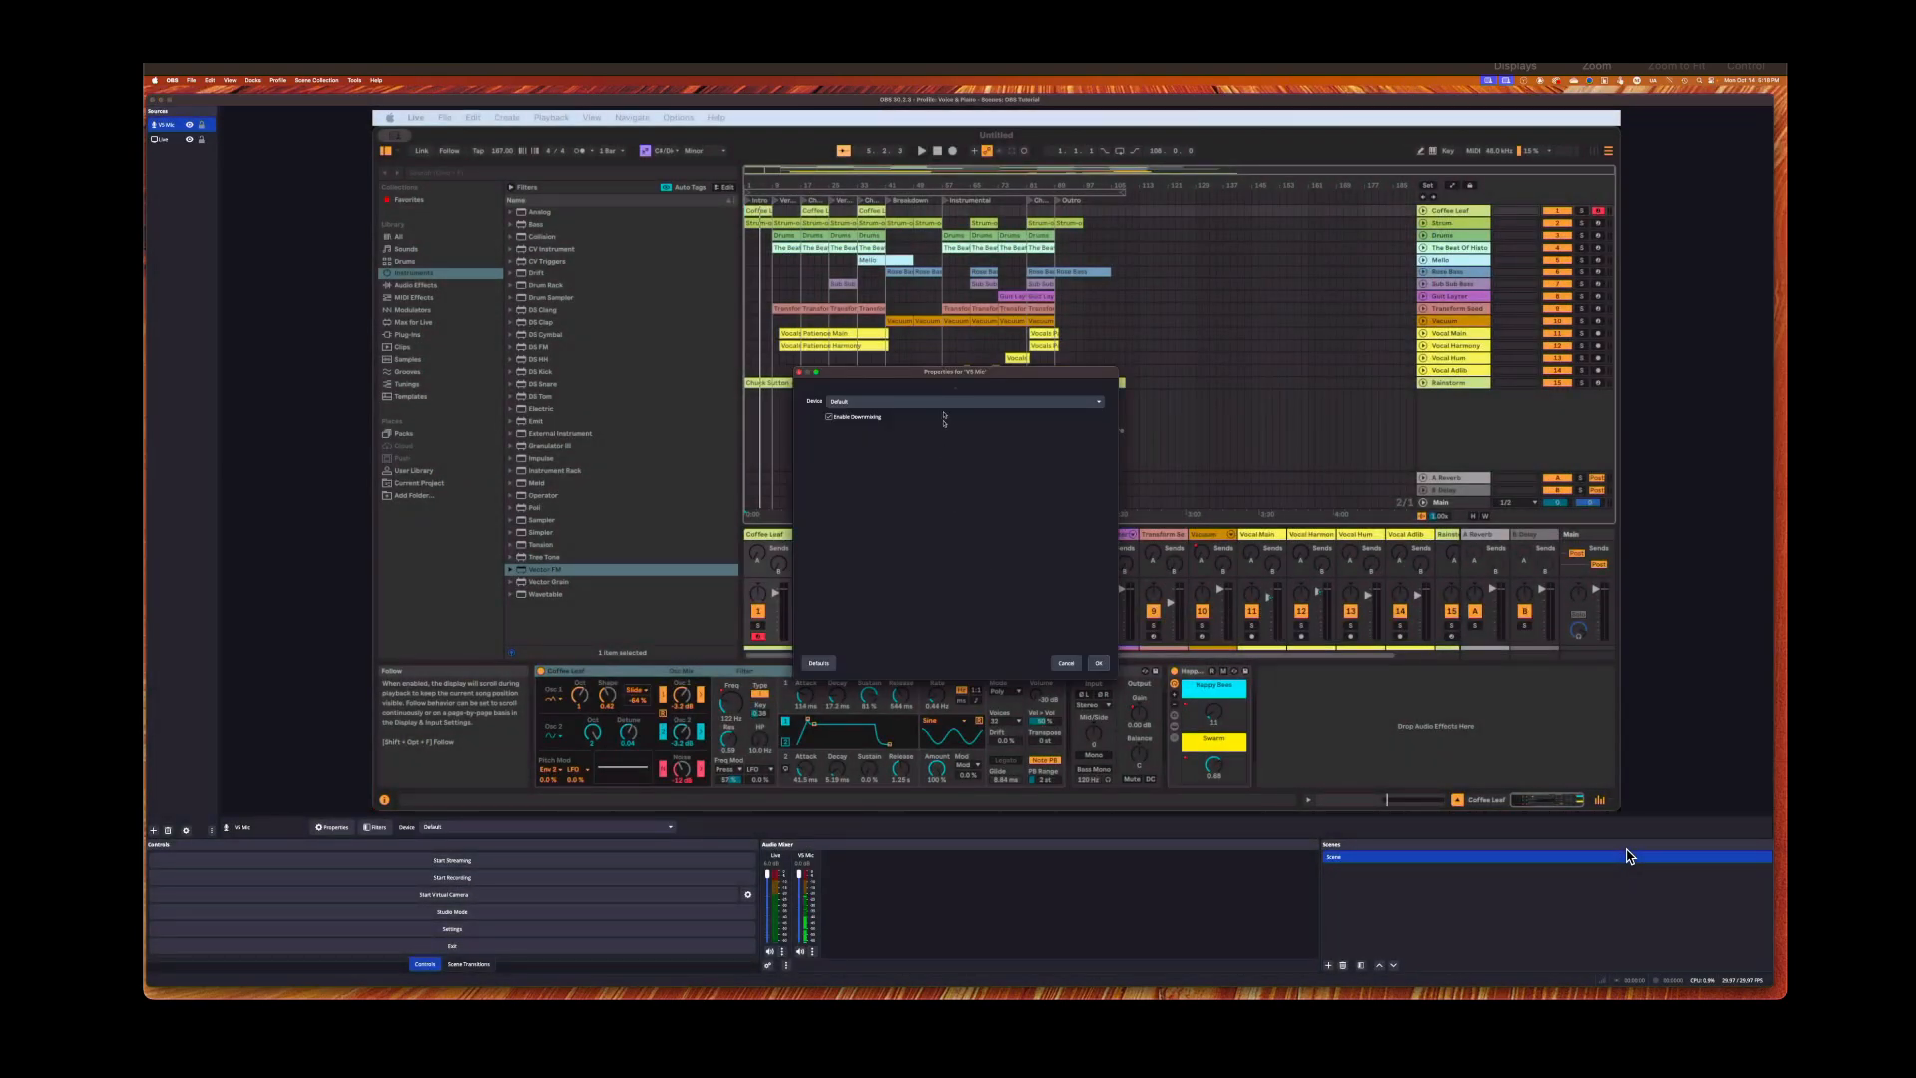
Select CEntrance MicPort Pro as the microphone source's device and disable downmixing
left_click(944, 403)
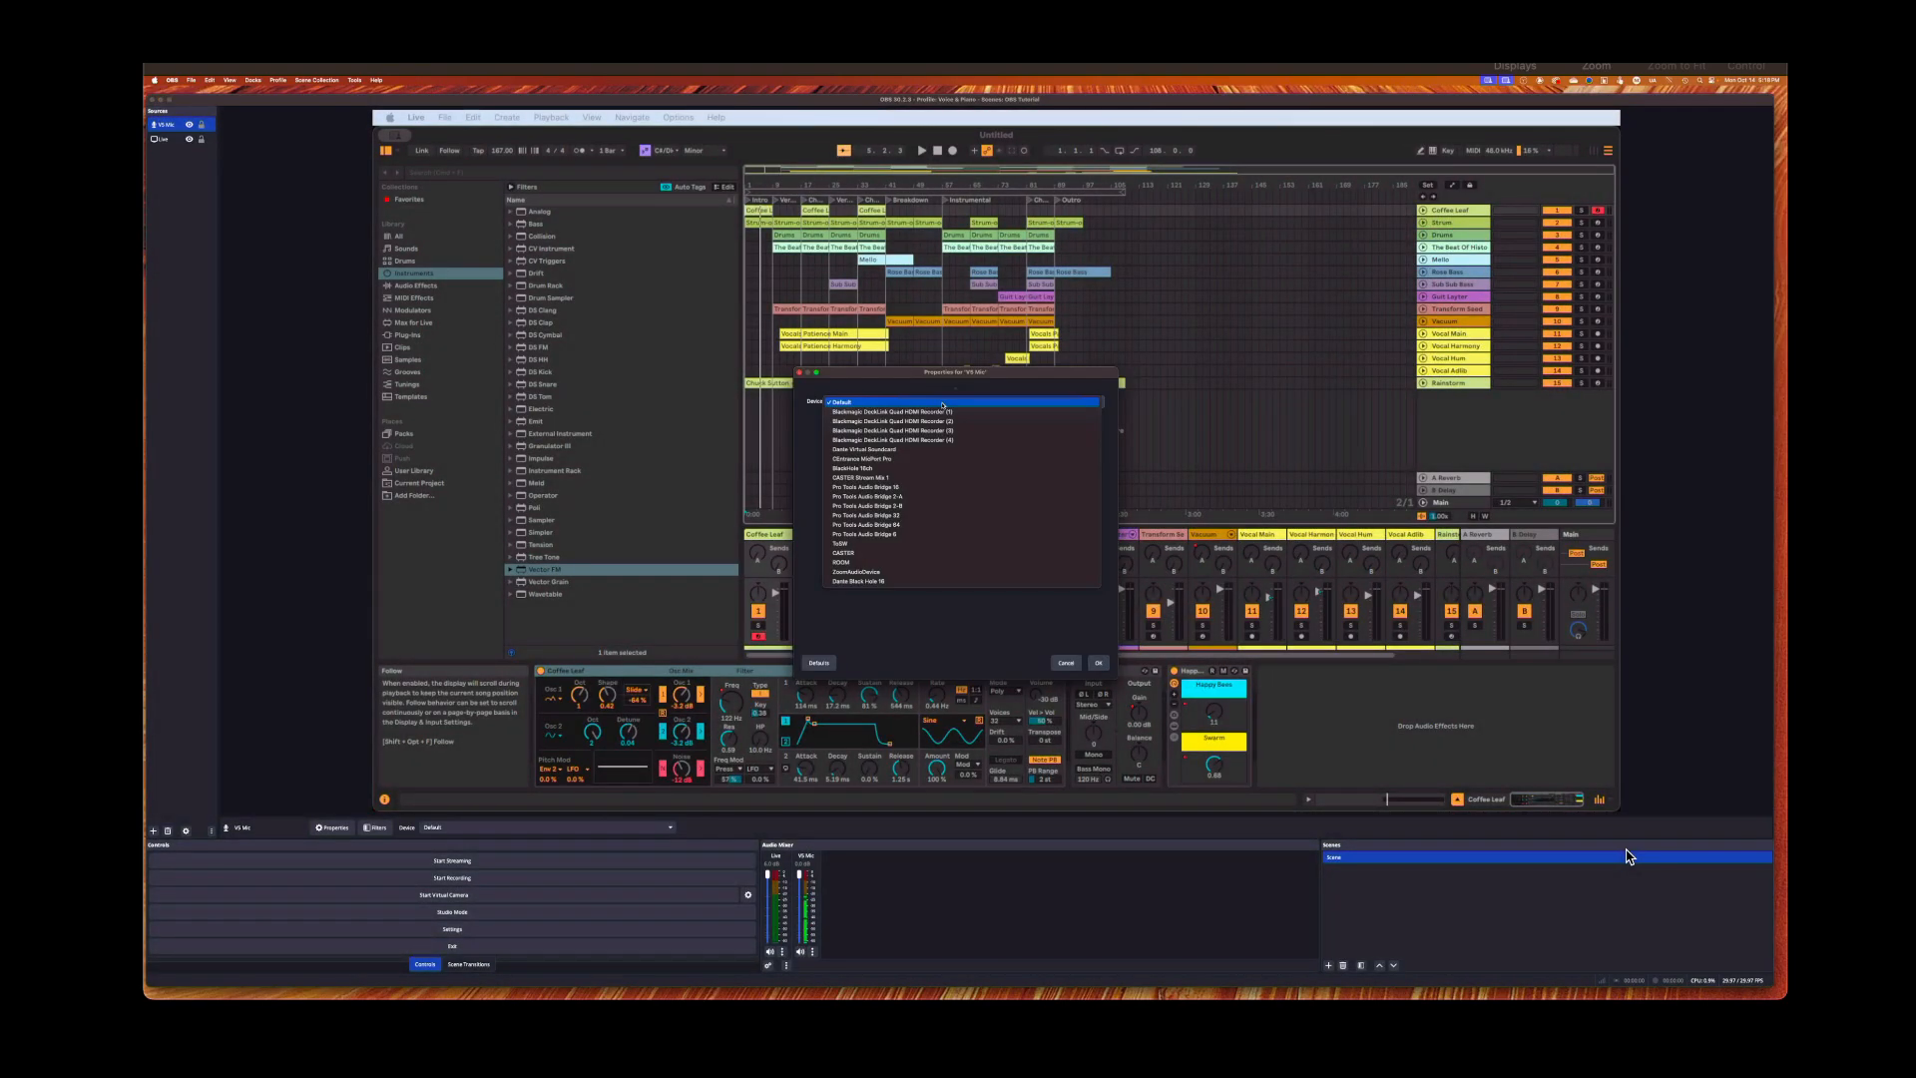
left_click(941, 459)
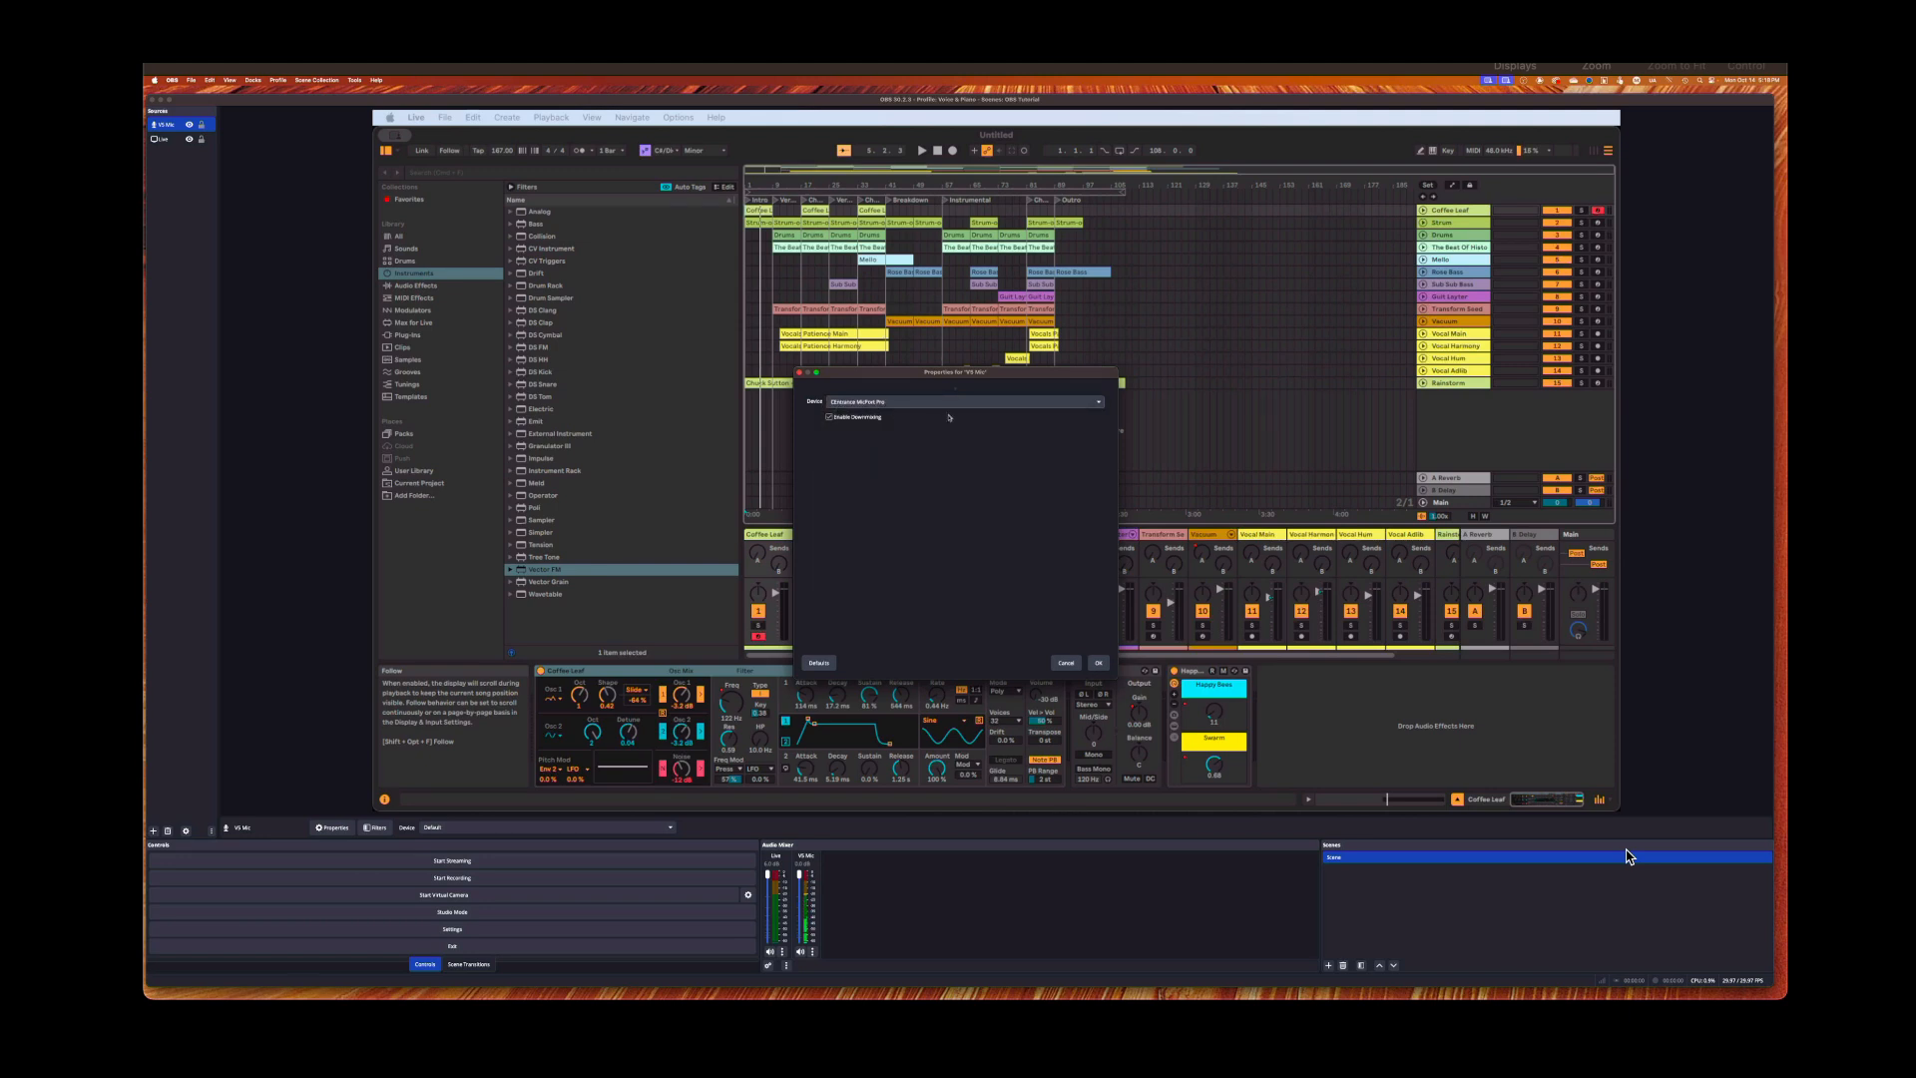
left_click(829, 417)
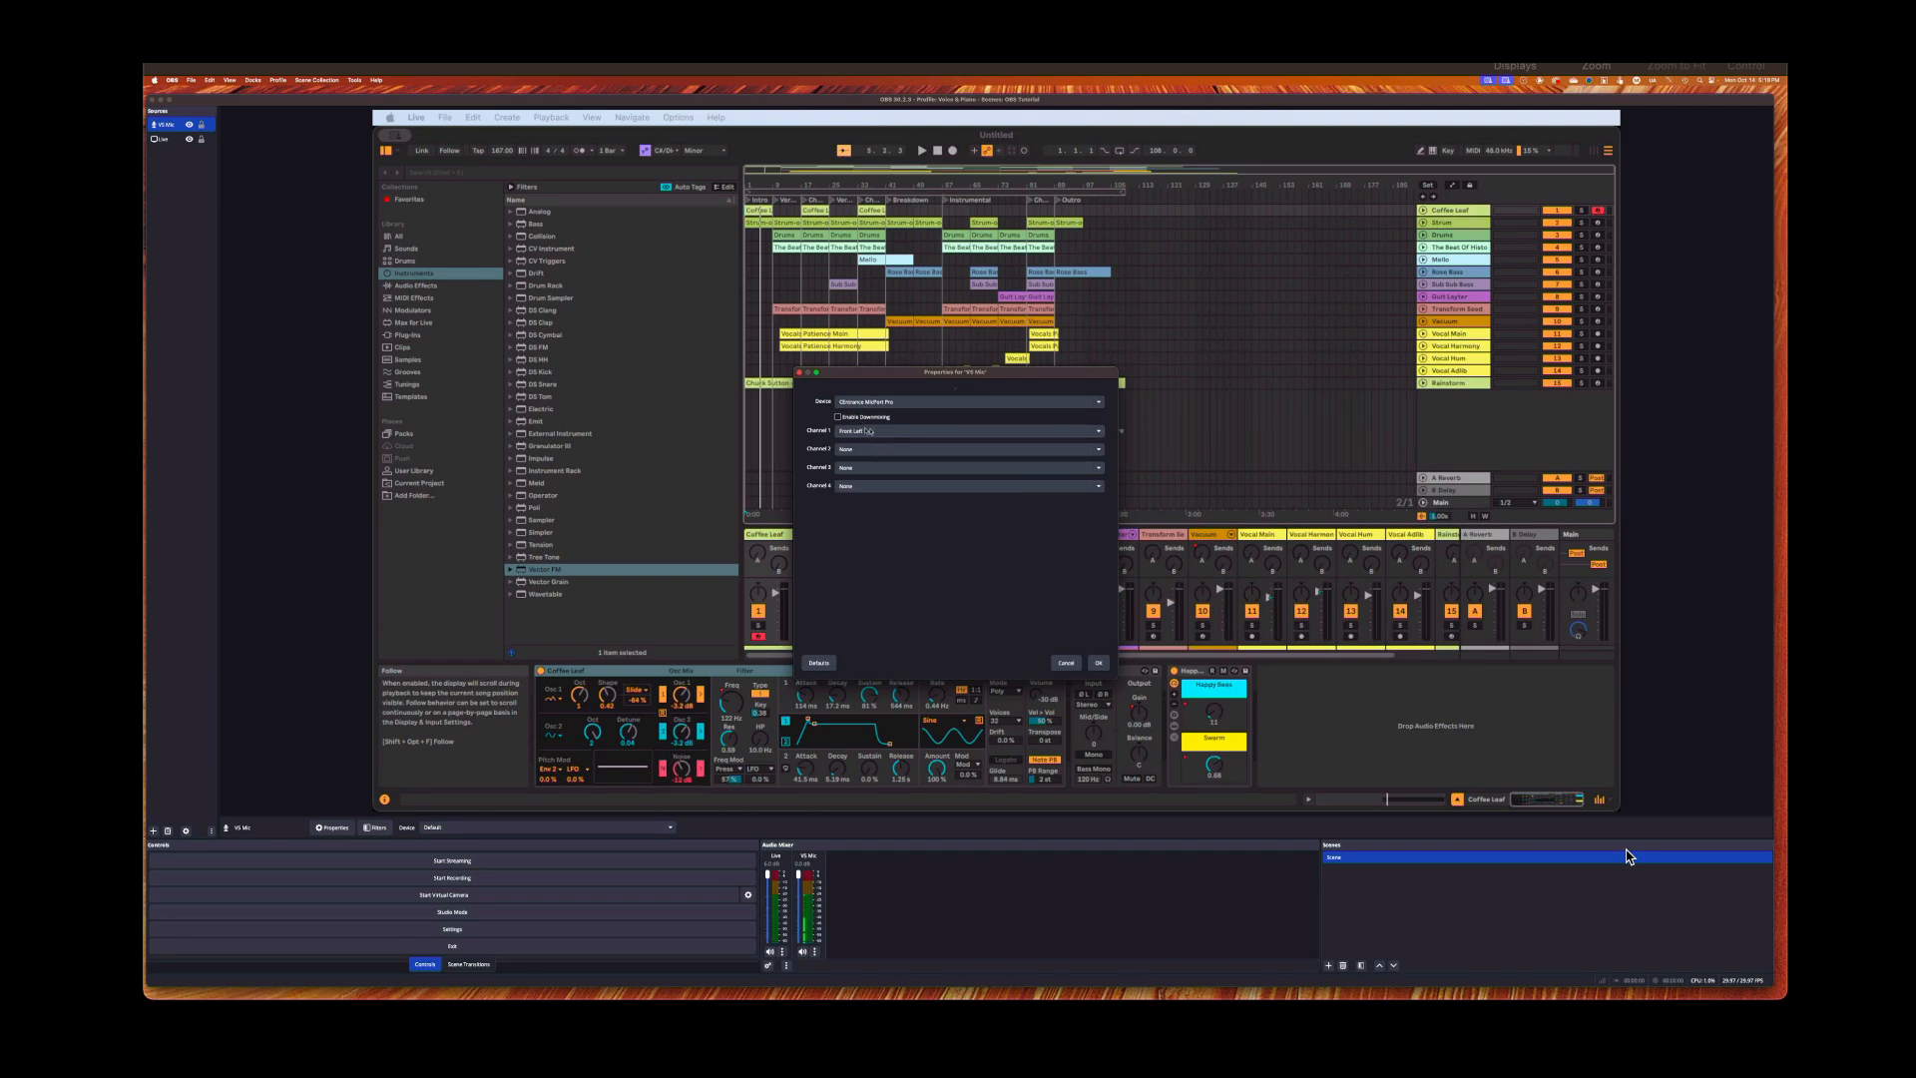
Set the V5 Mic source's Channel 1 to None and Channel 4 to Front Left, and confirm the properties
left_click(874, 432)
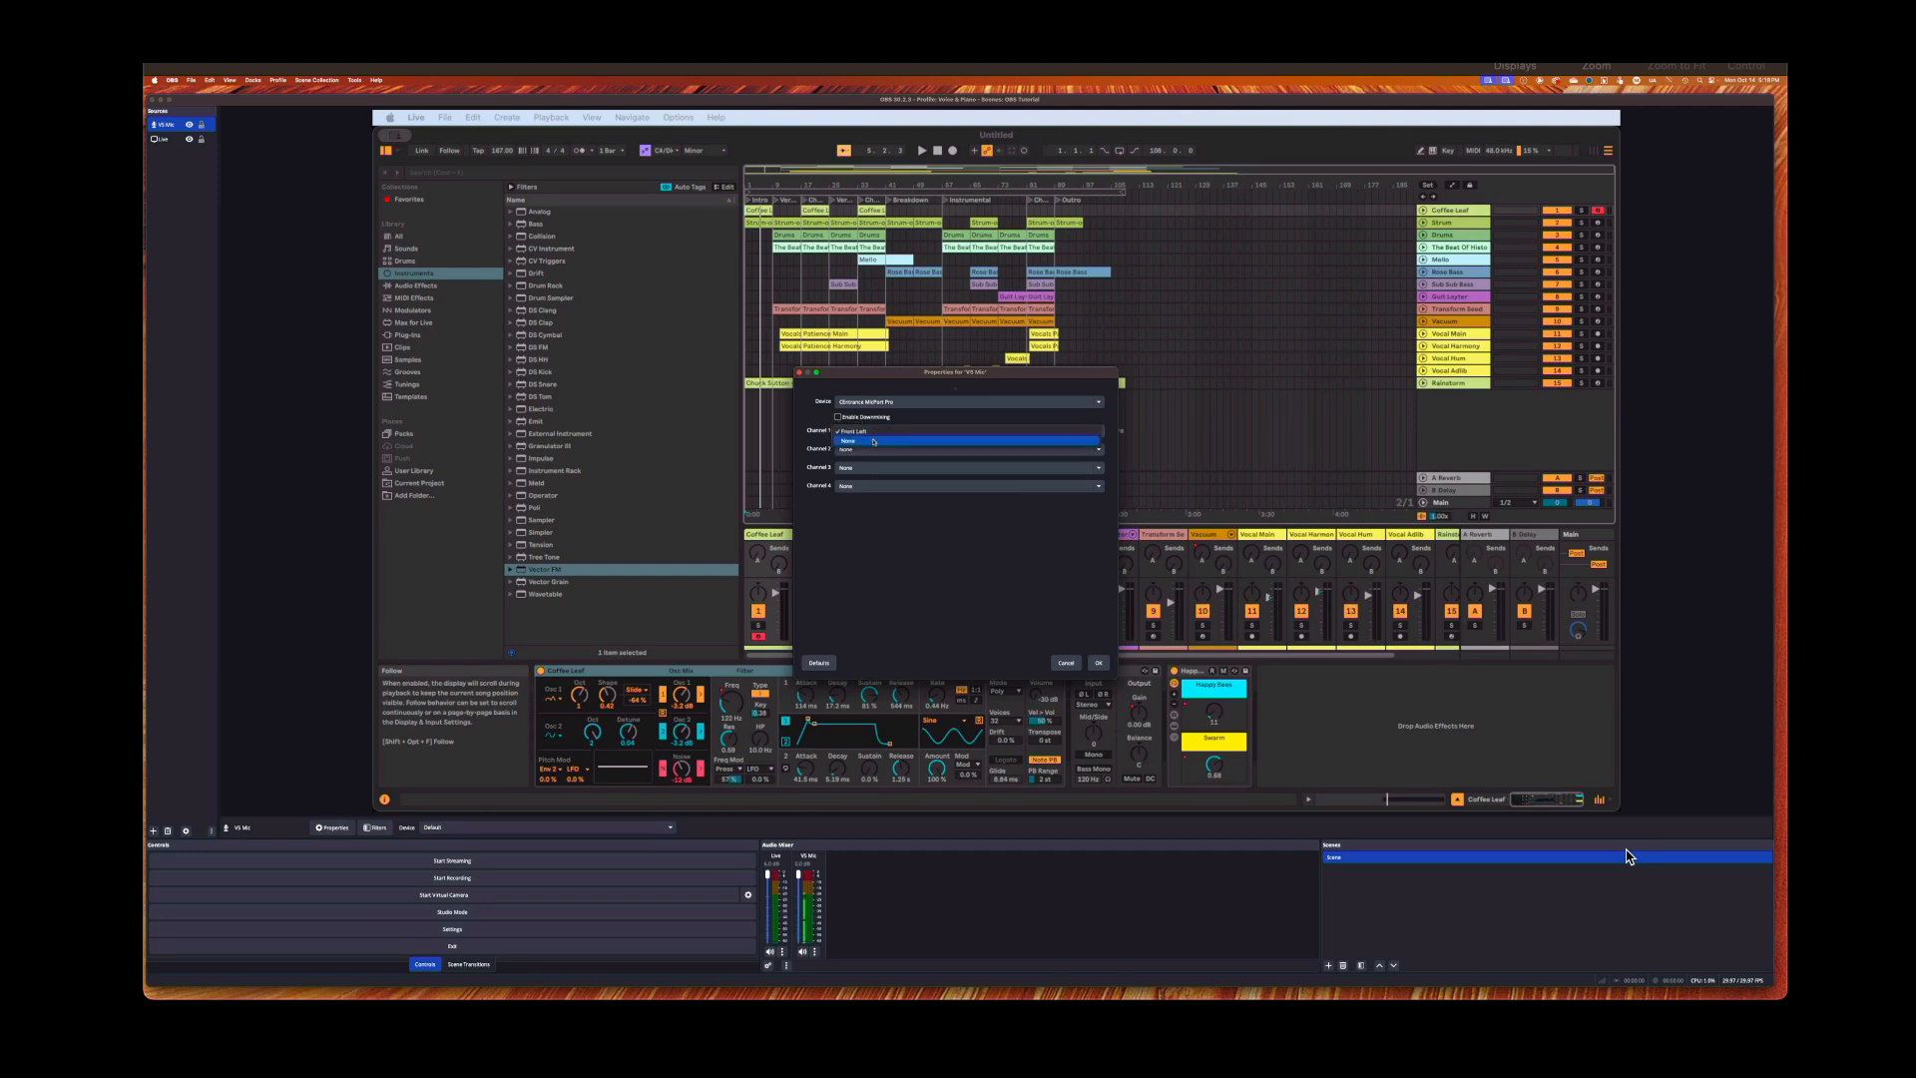
left_click(874, 441)
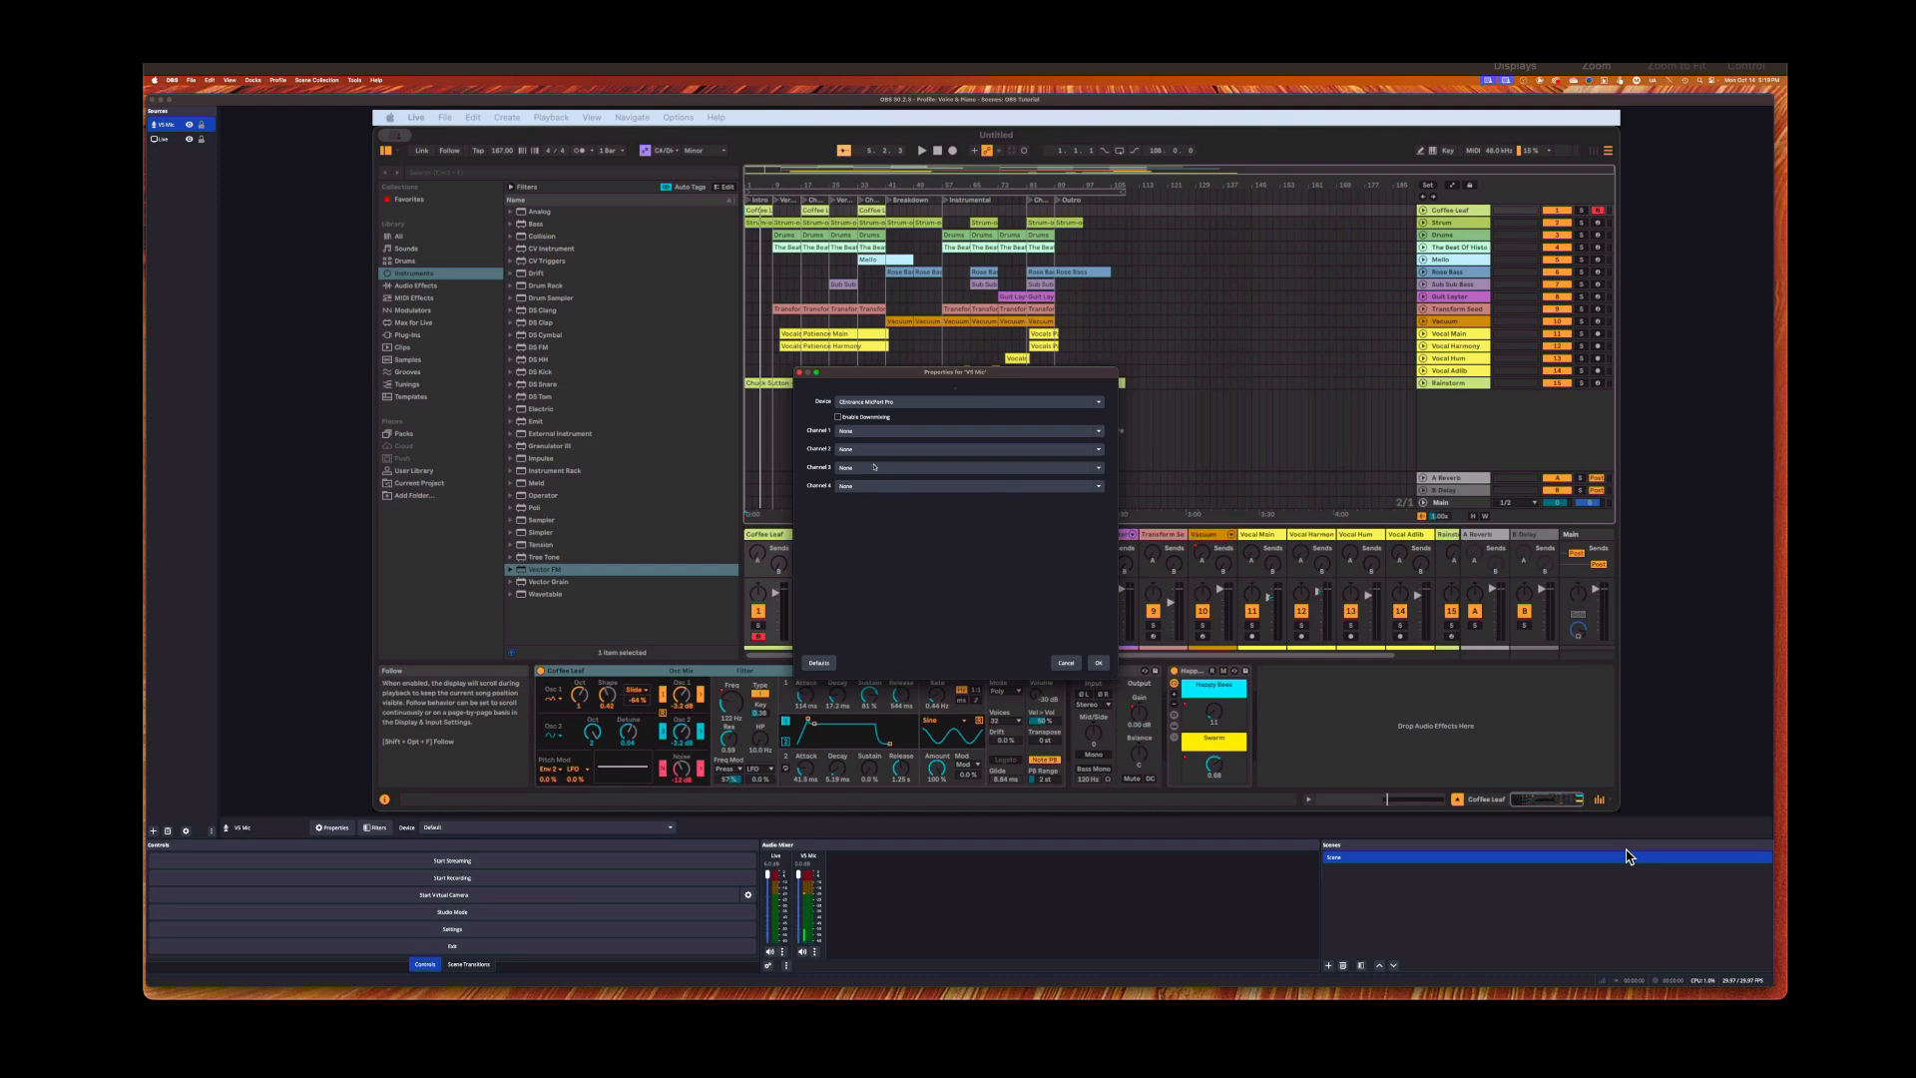
left_click(866, 488)
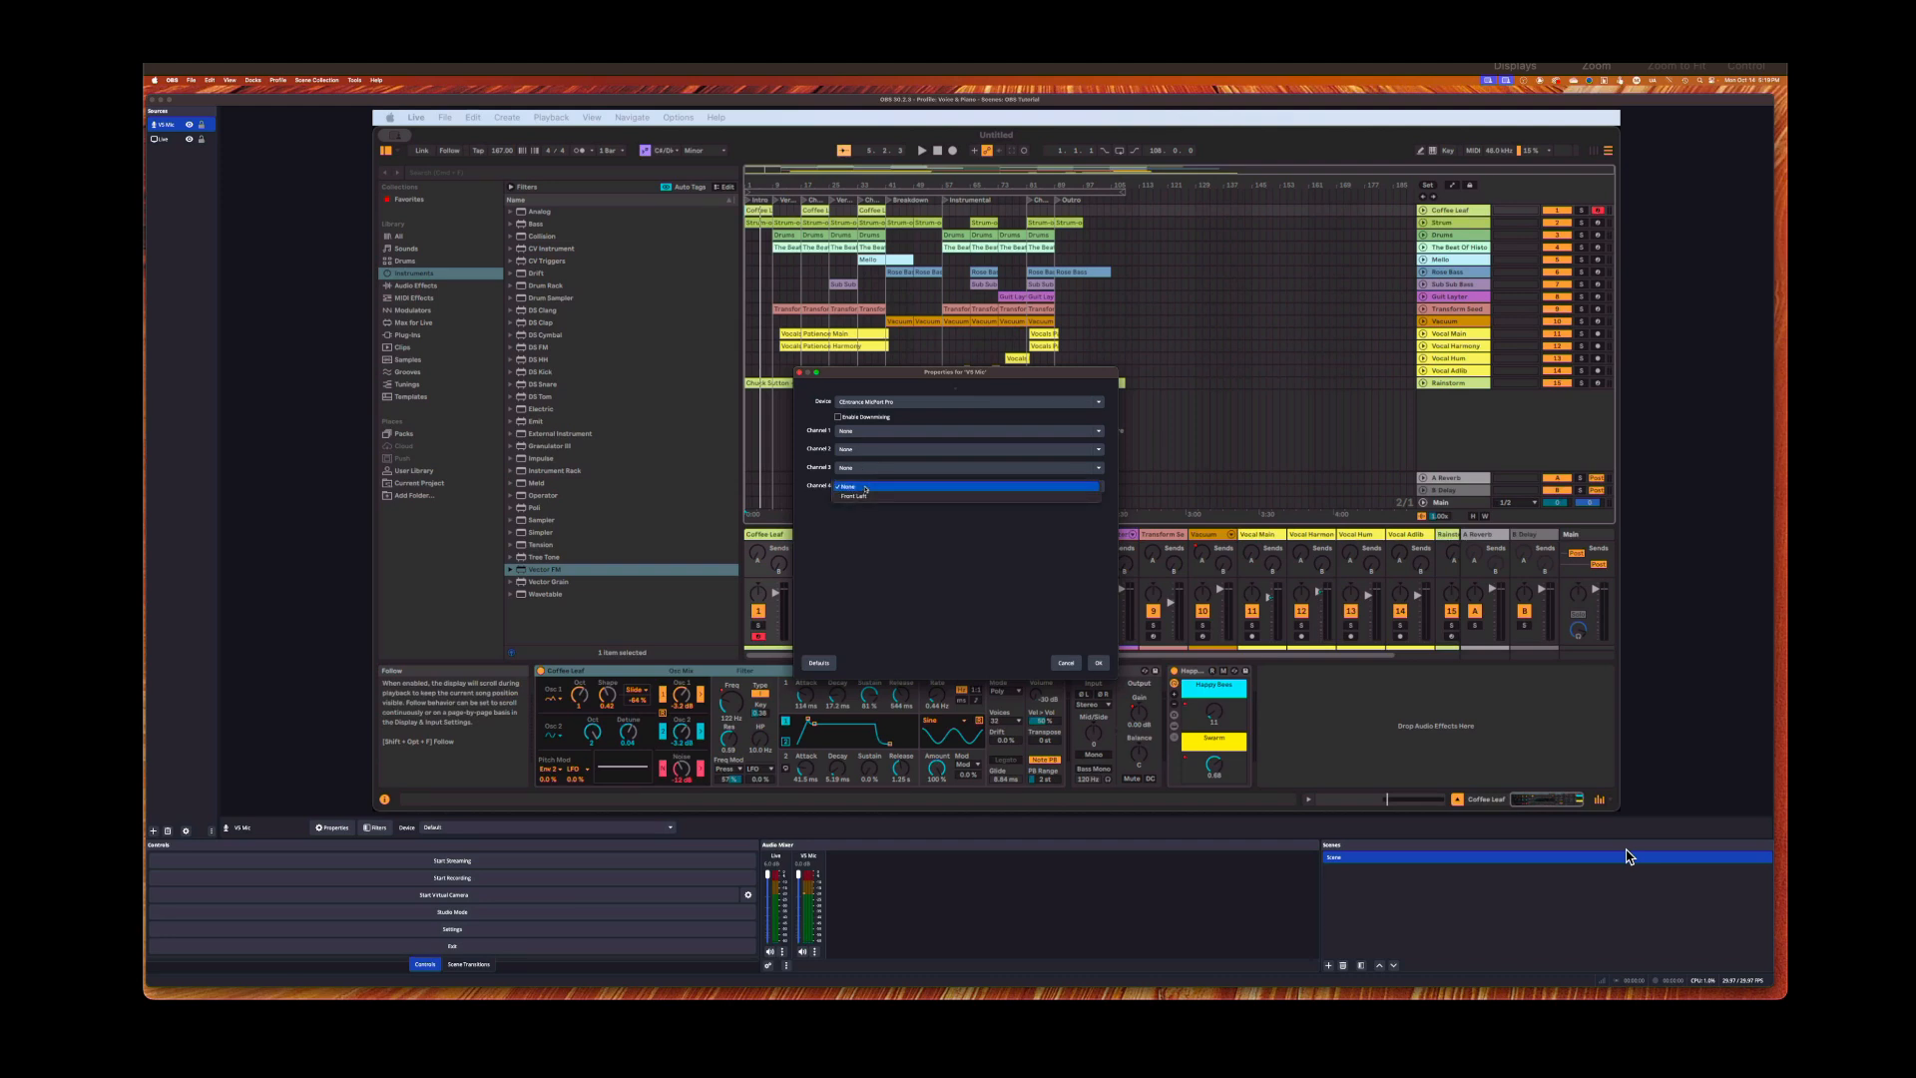
left_click(864, 495)
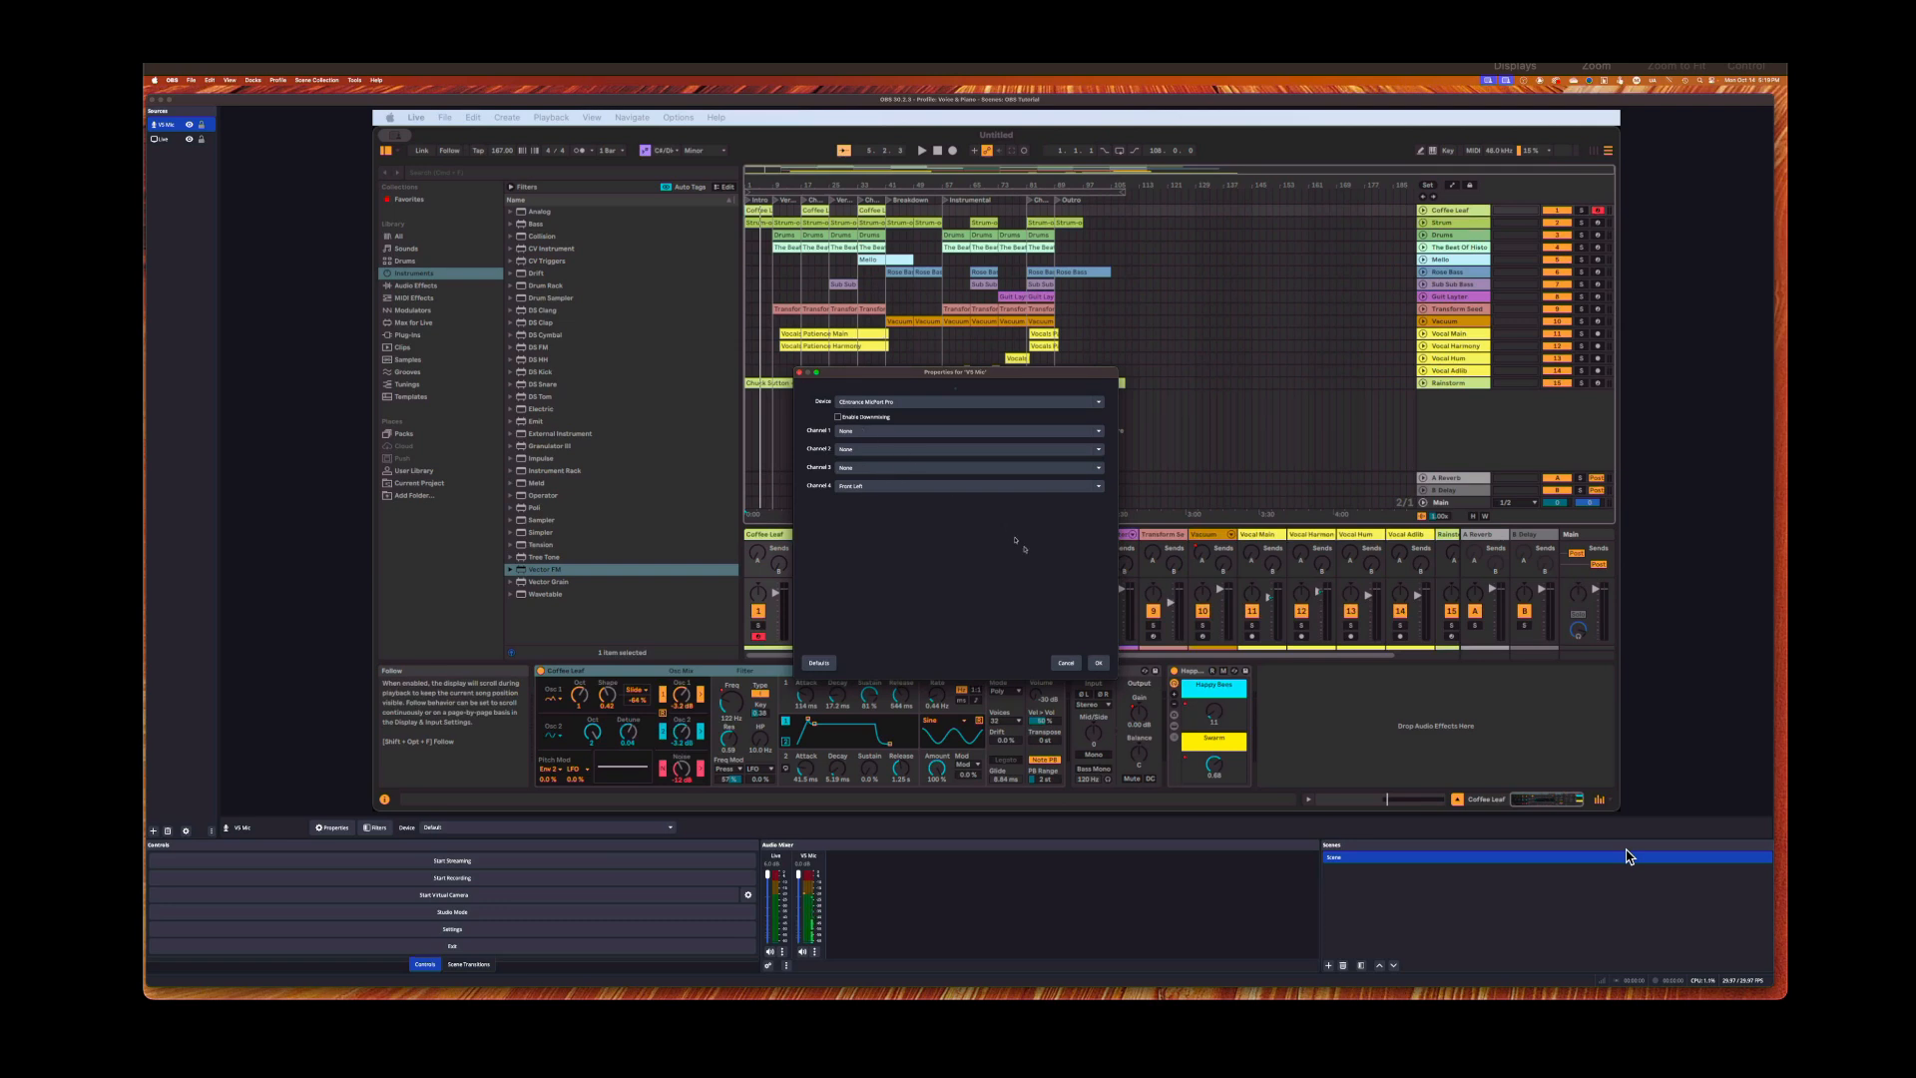
left_click(1099, 663)
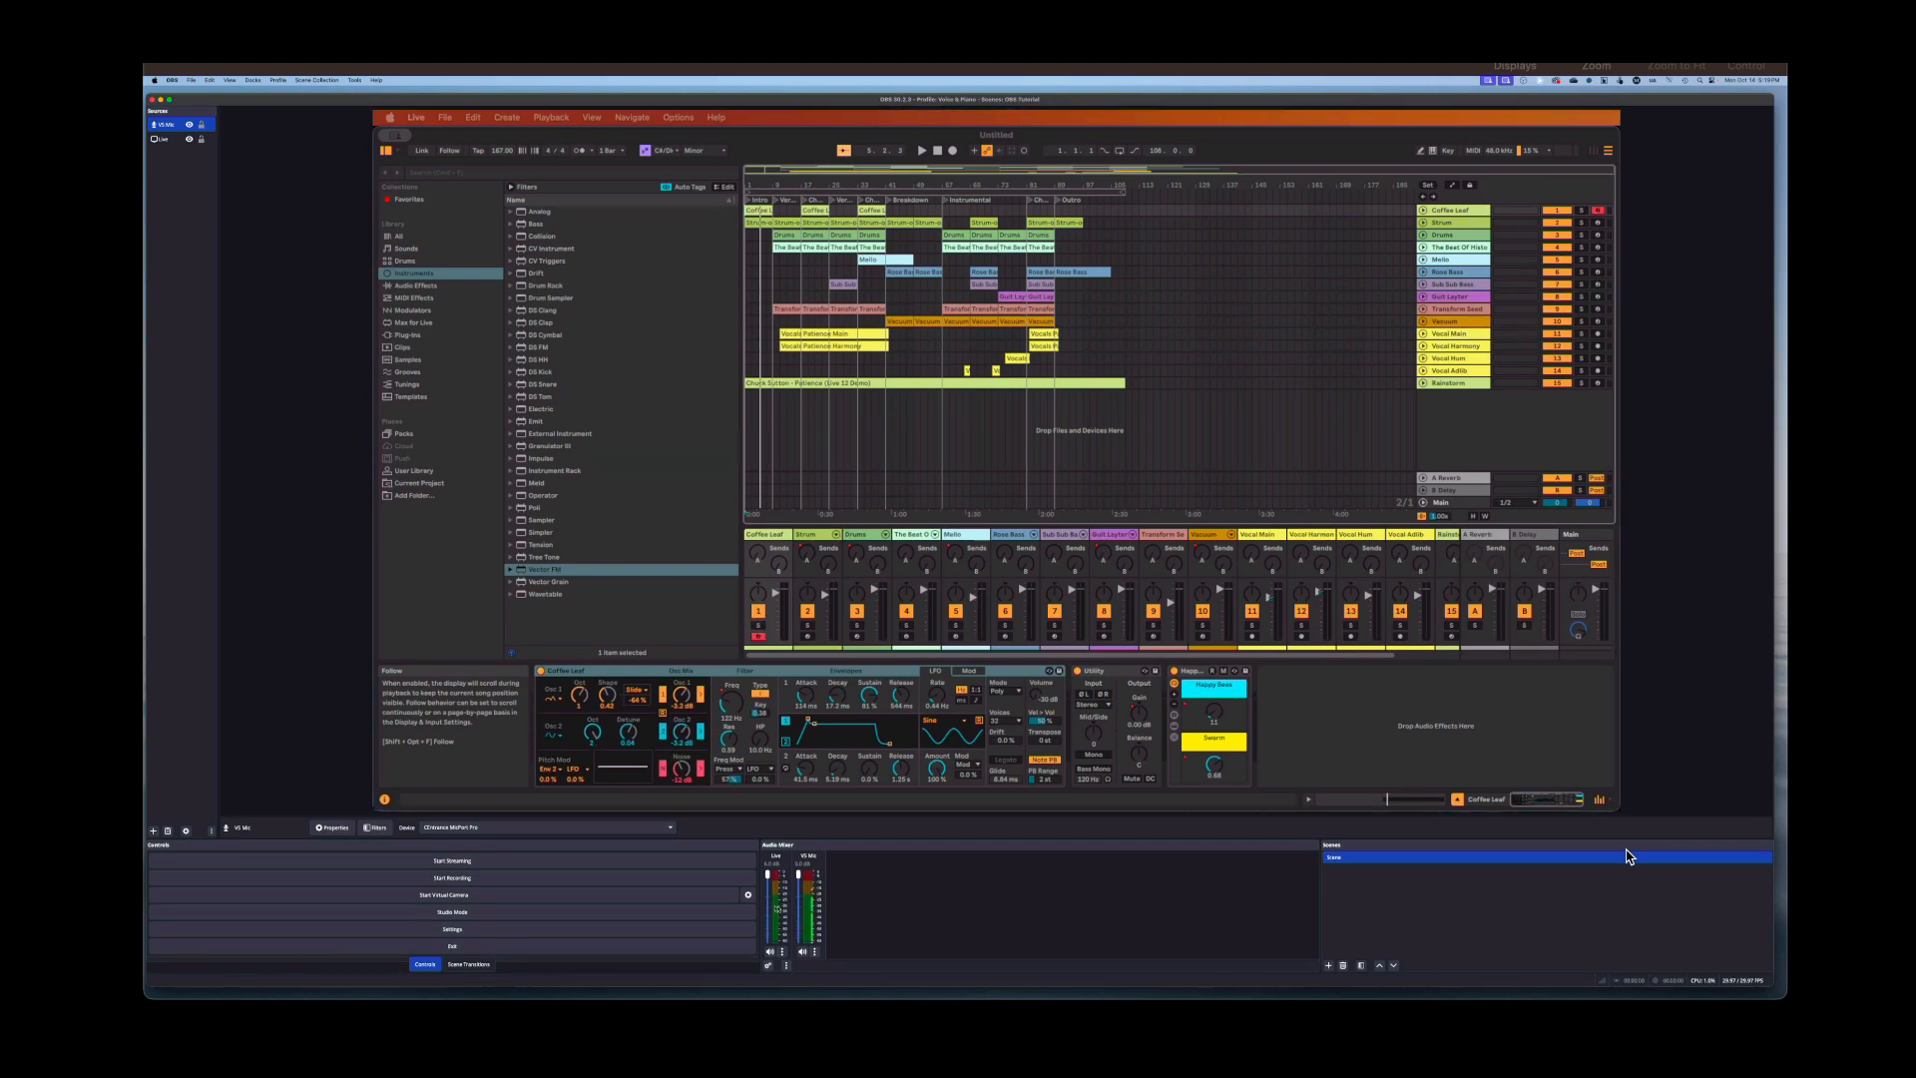
Make a short test recording in OBS while the song plays in Ableton Live, and stop the recording
left_click(859, 135)
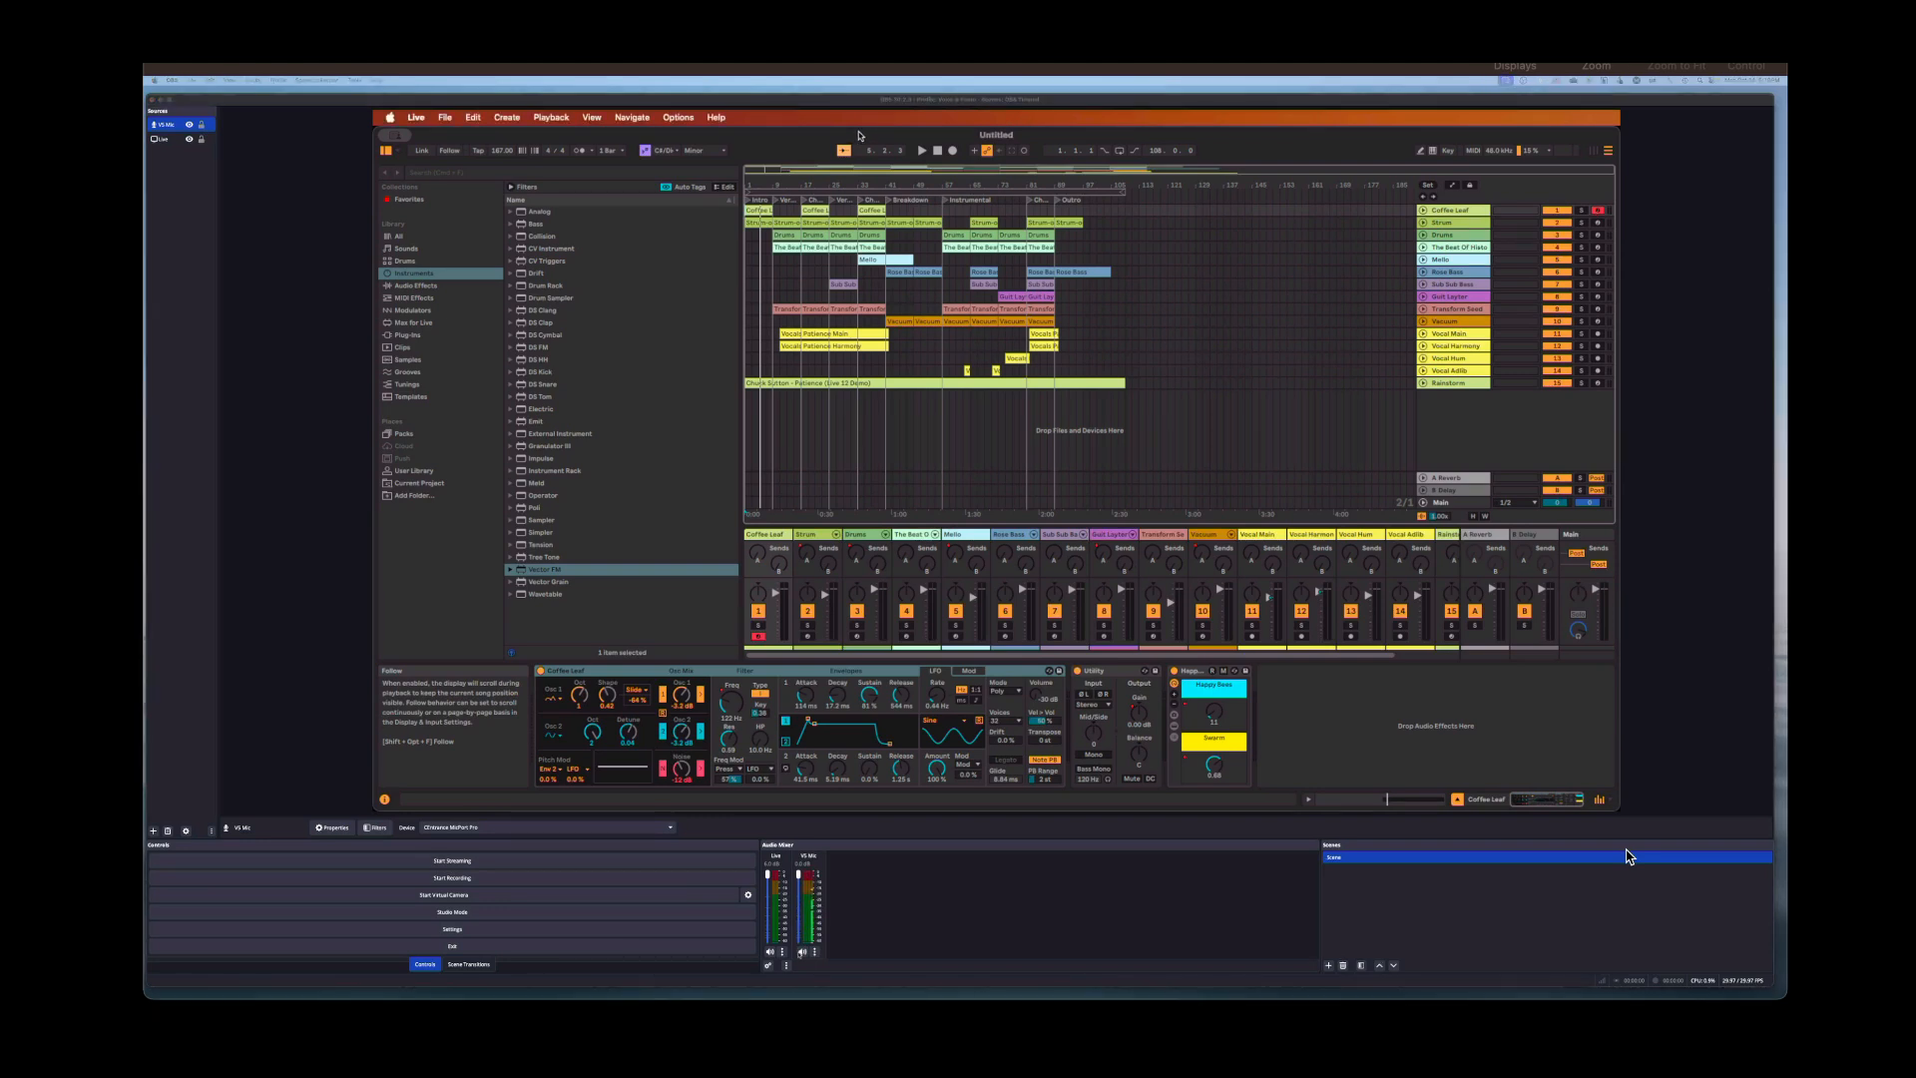
left_click(600, 875)
left_click(599, 875)
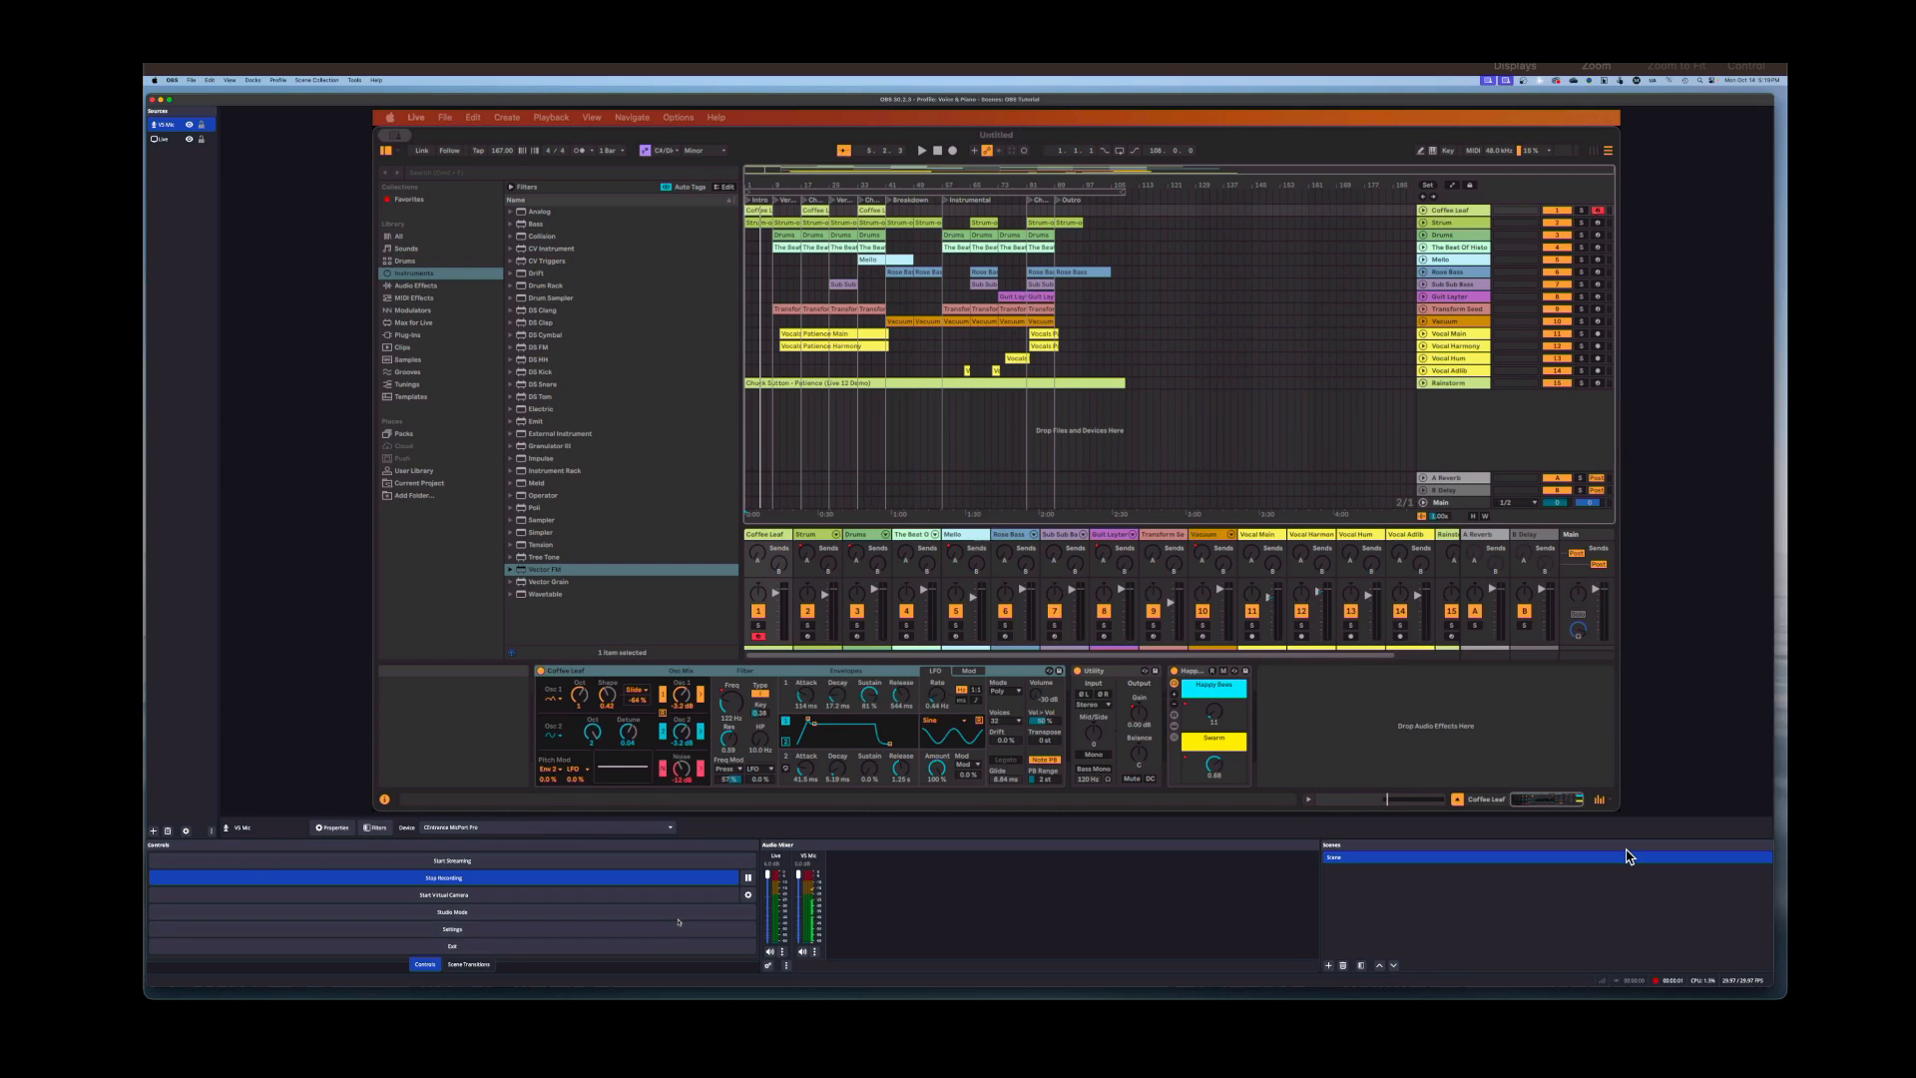
left_click(795, 140)
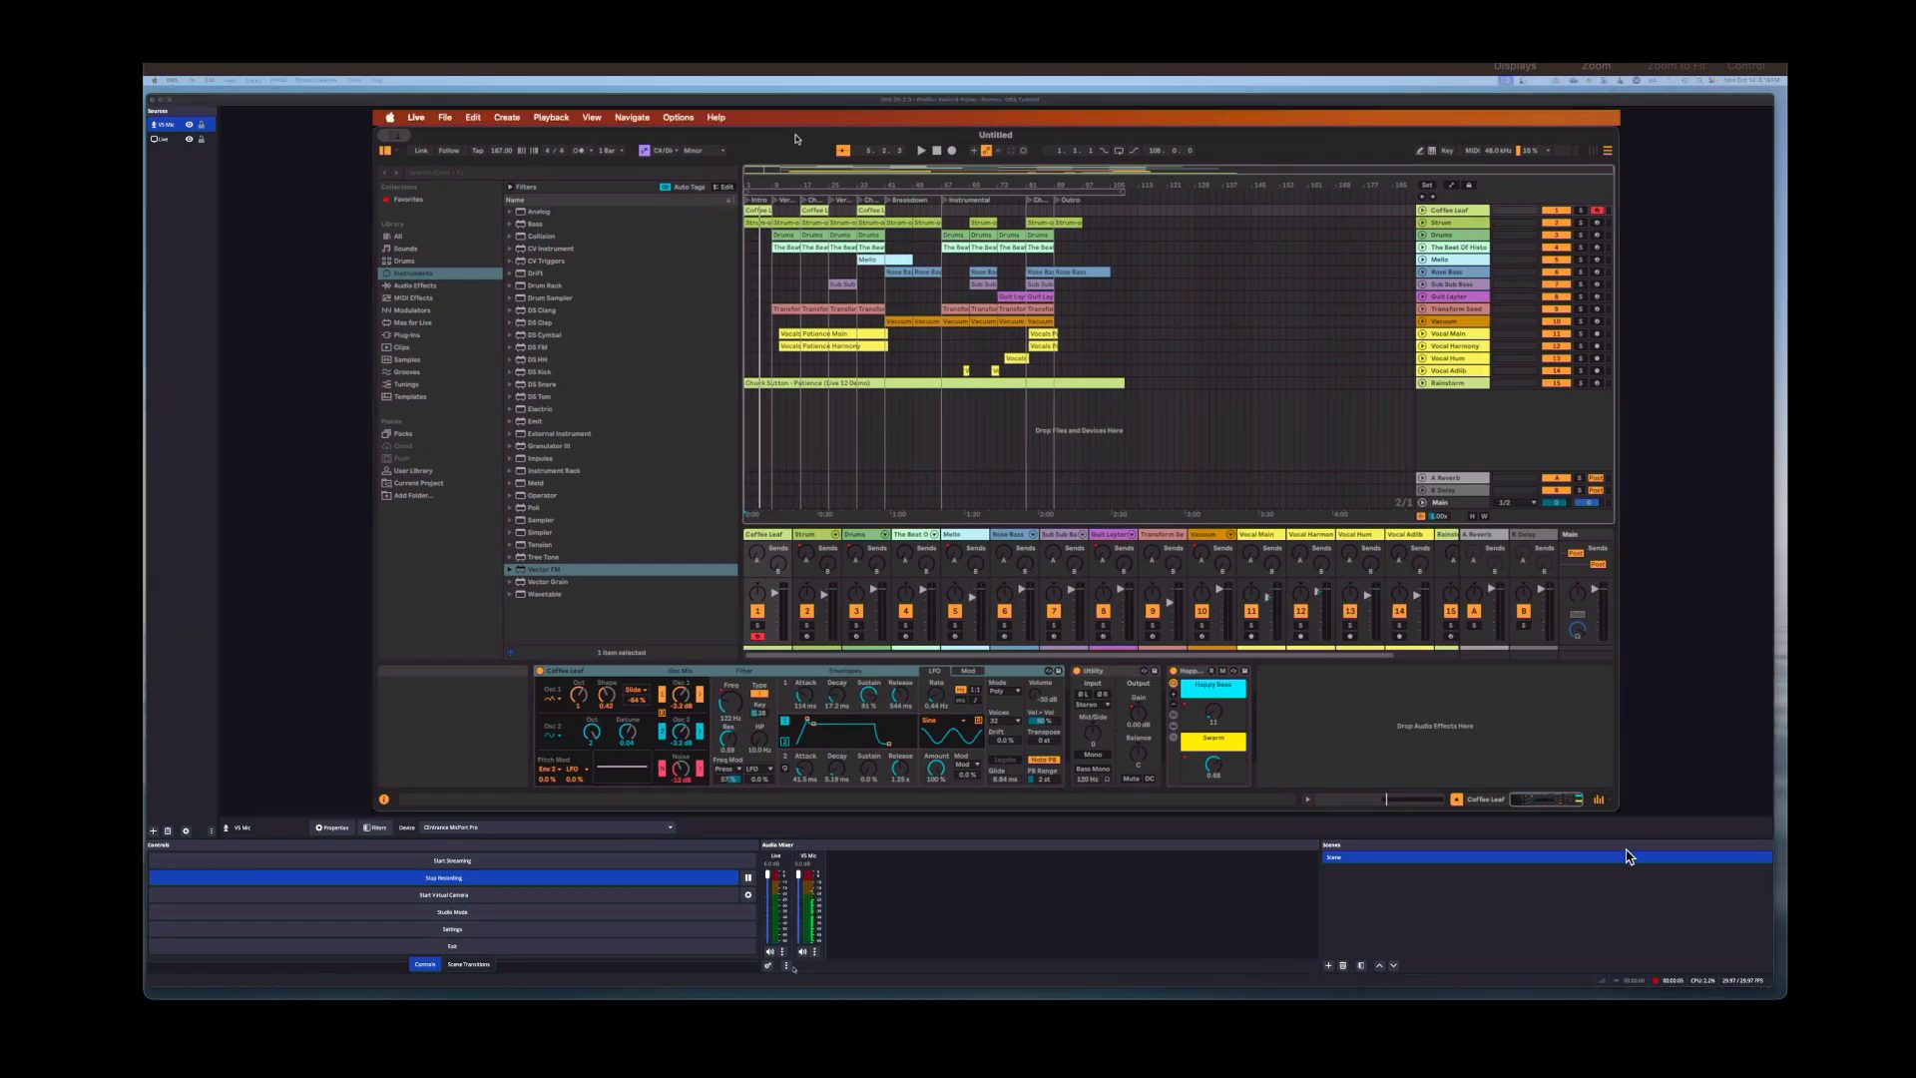
key("space")
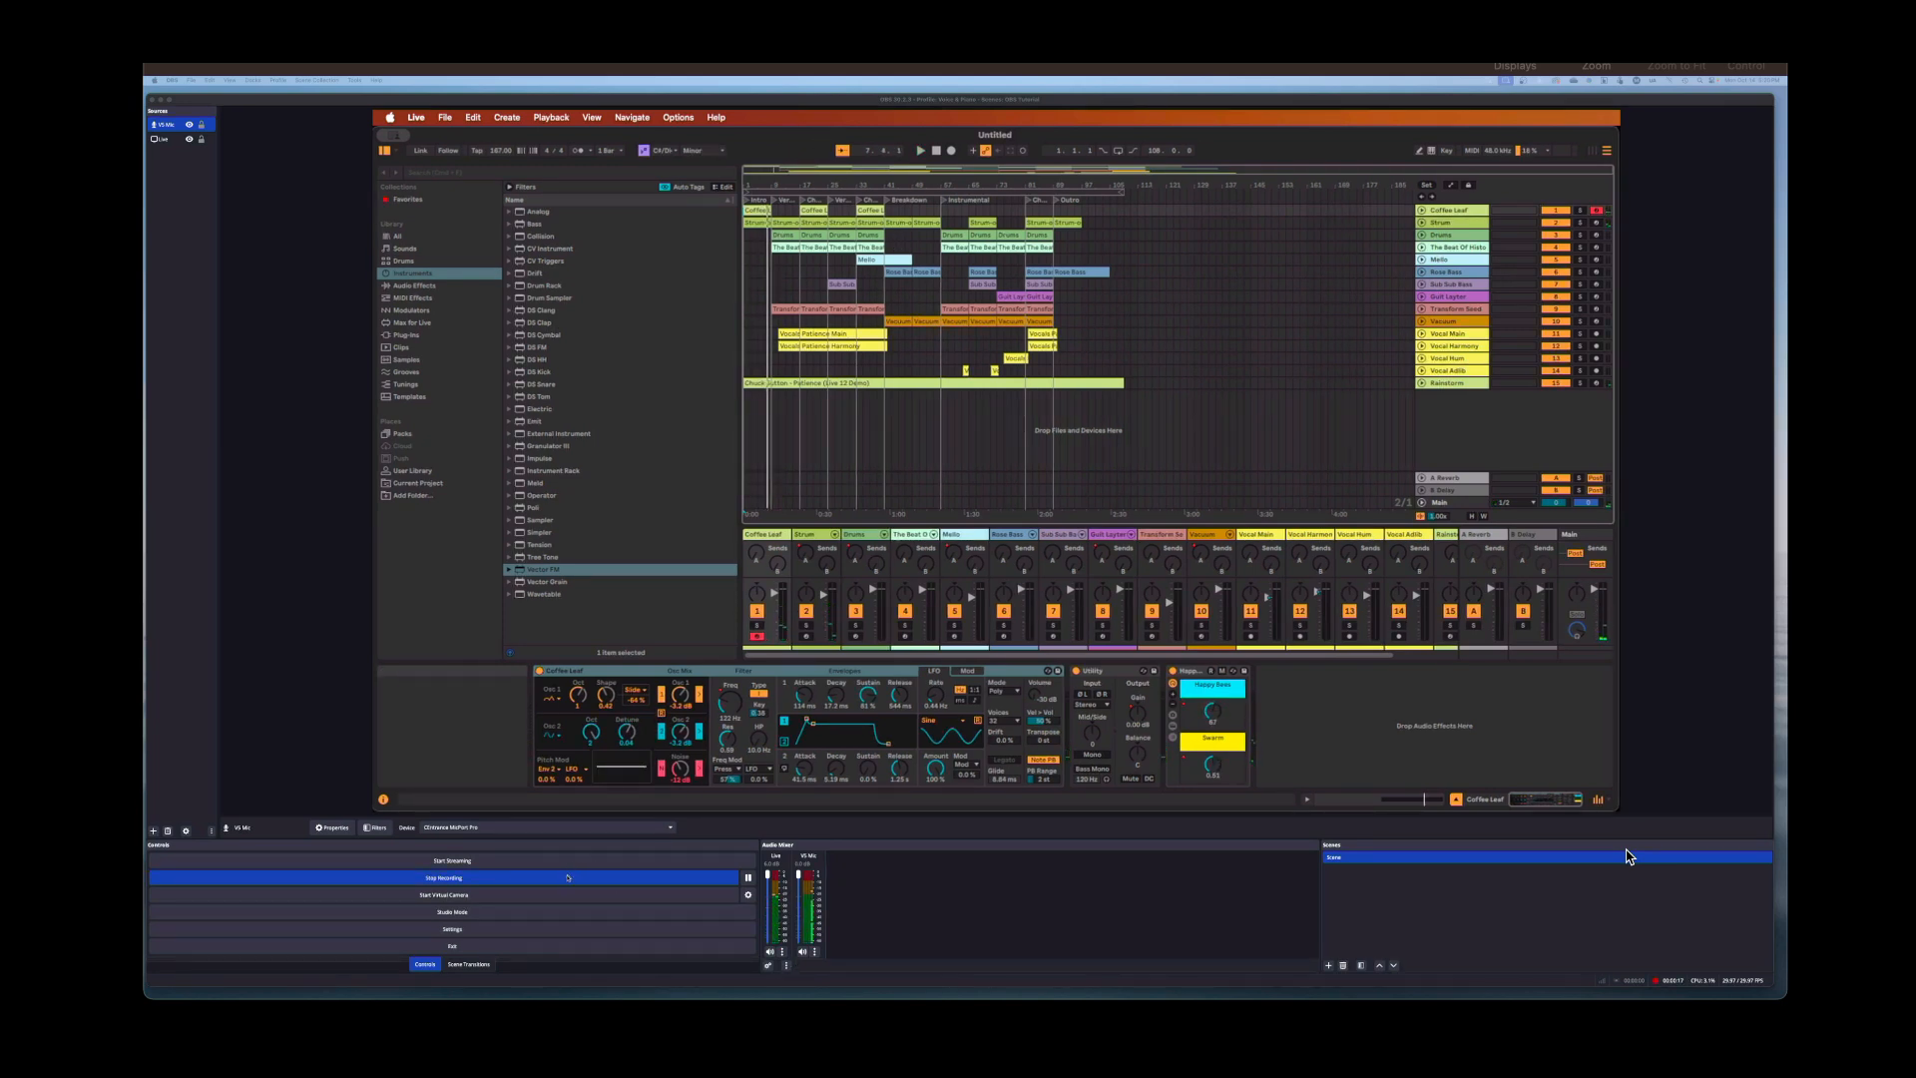
left_click(567, 878)
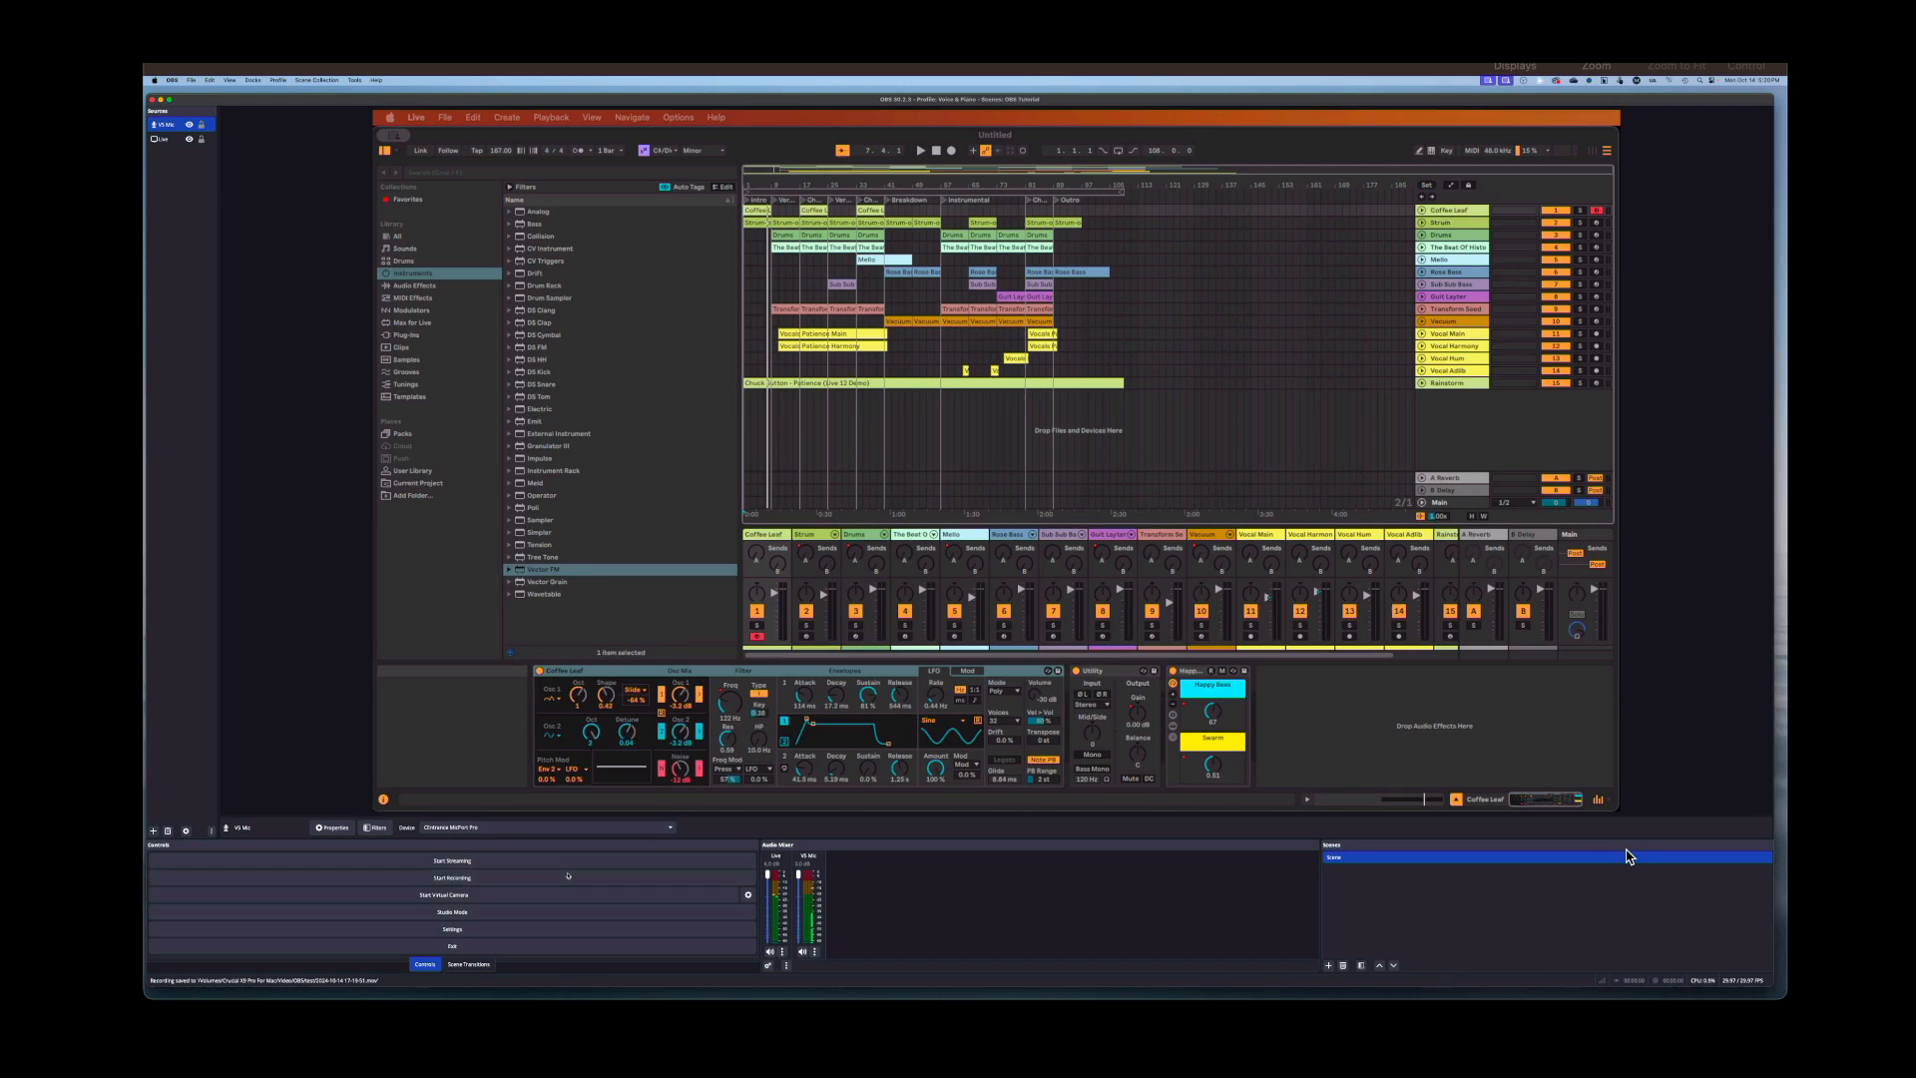
Switch to Finder, open the test folder inside the Video location's OBS folder, and select the newest recording
key("super+Tab")
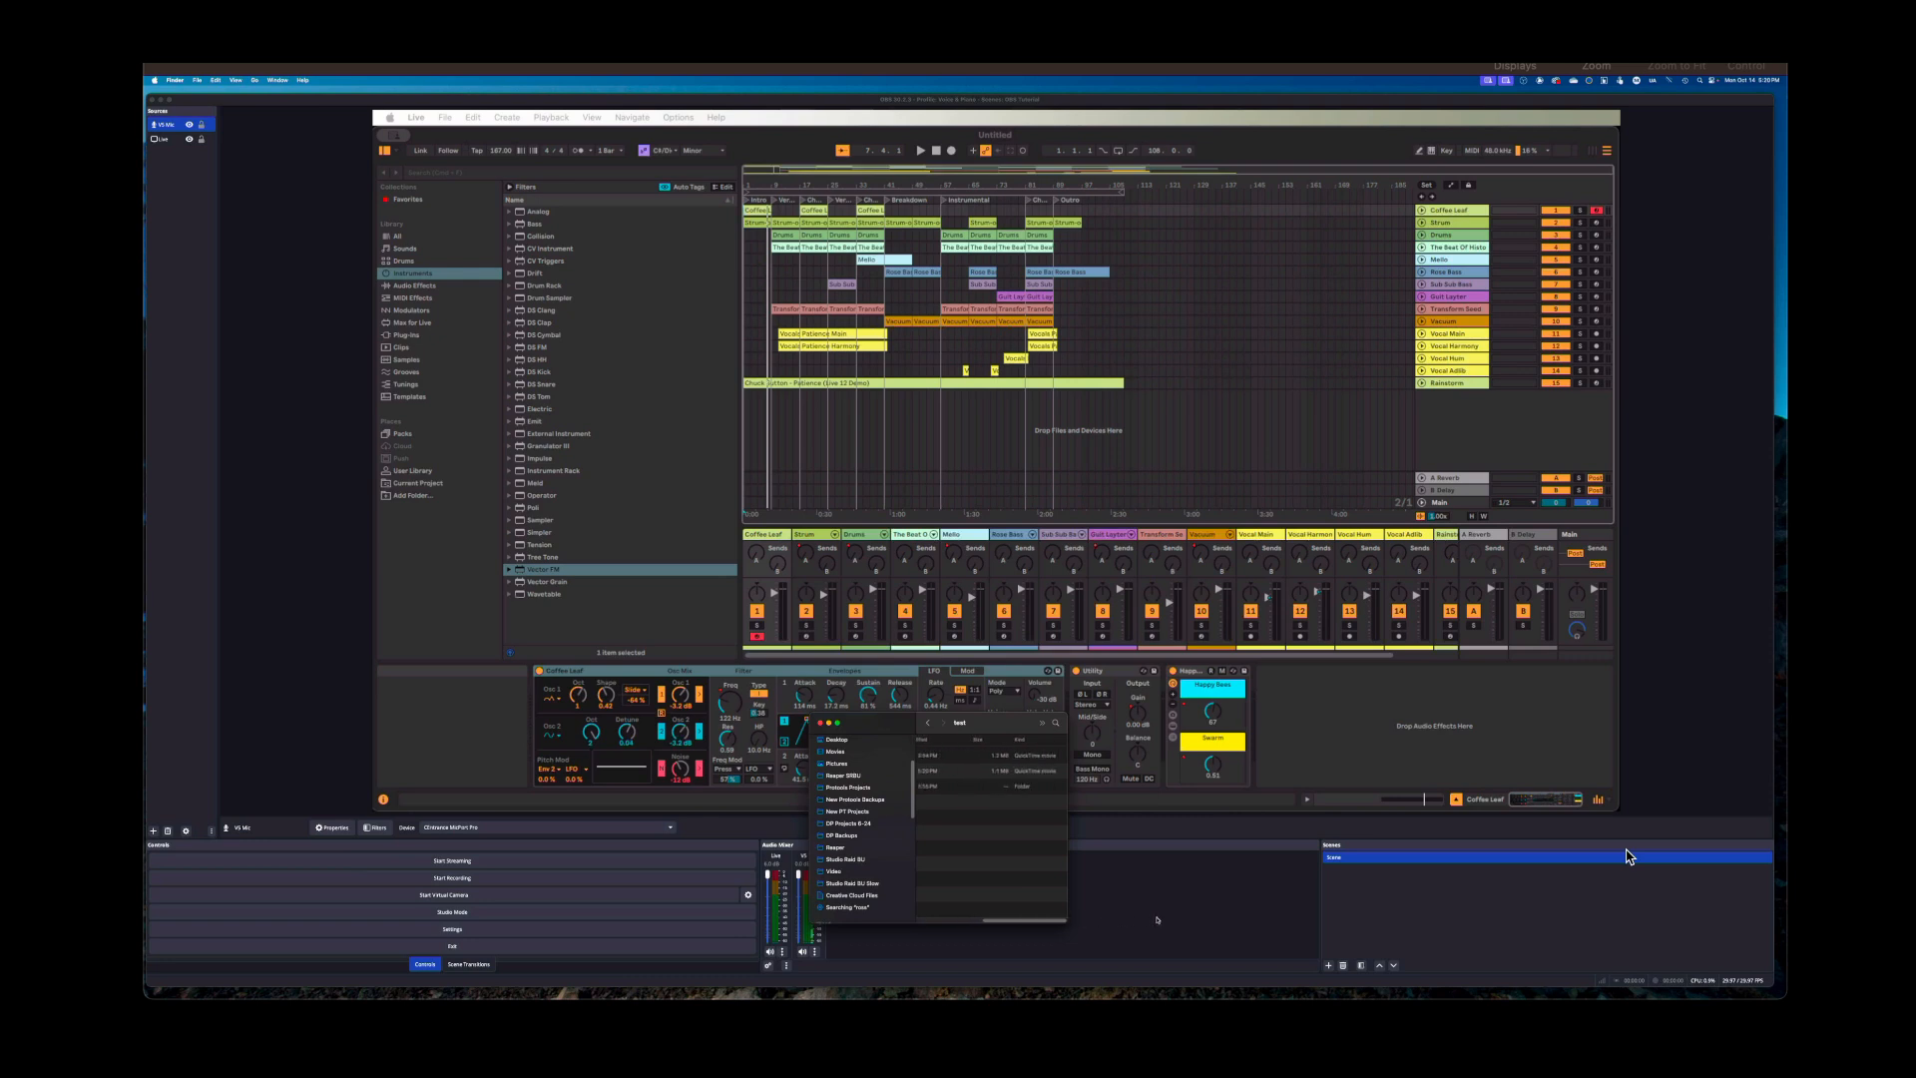
scroll(872, 859, "down", 1)
left_click(866, 860)
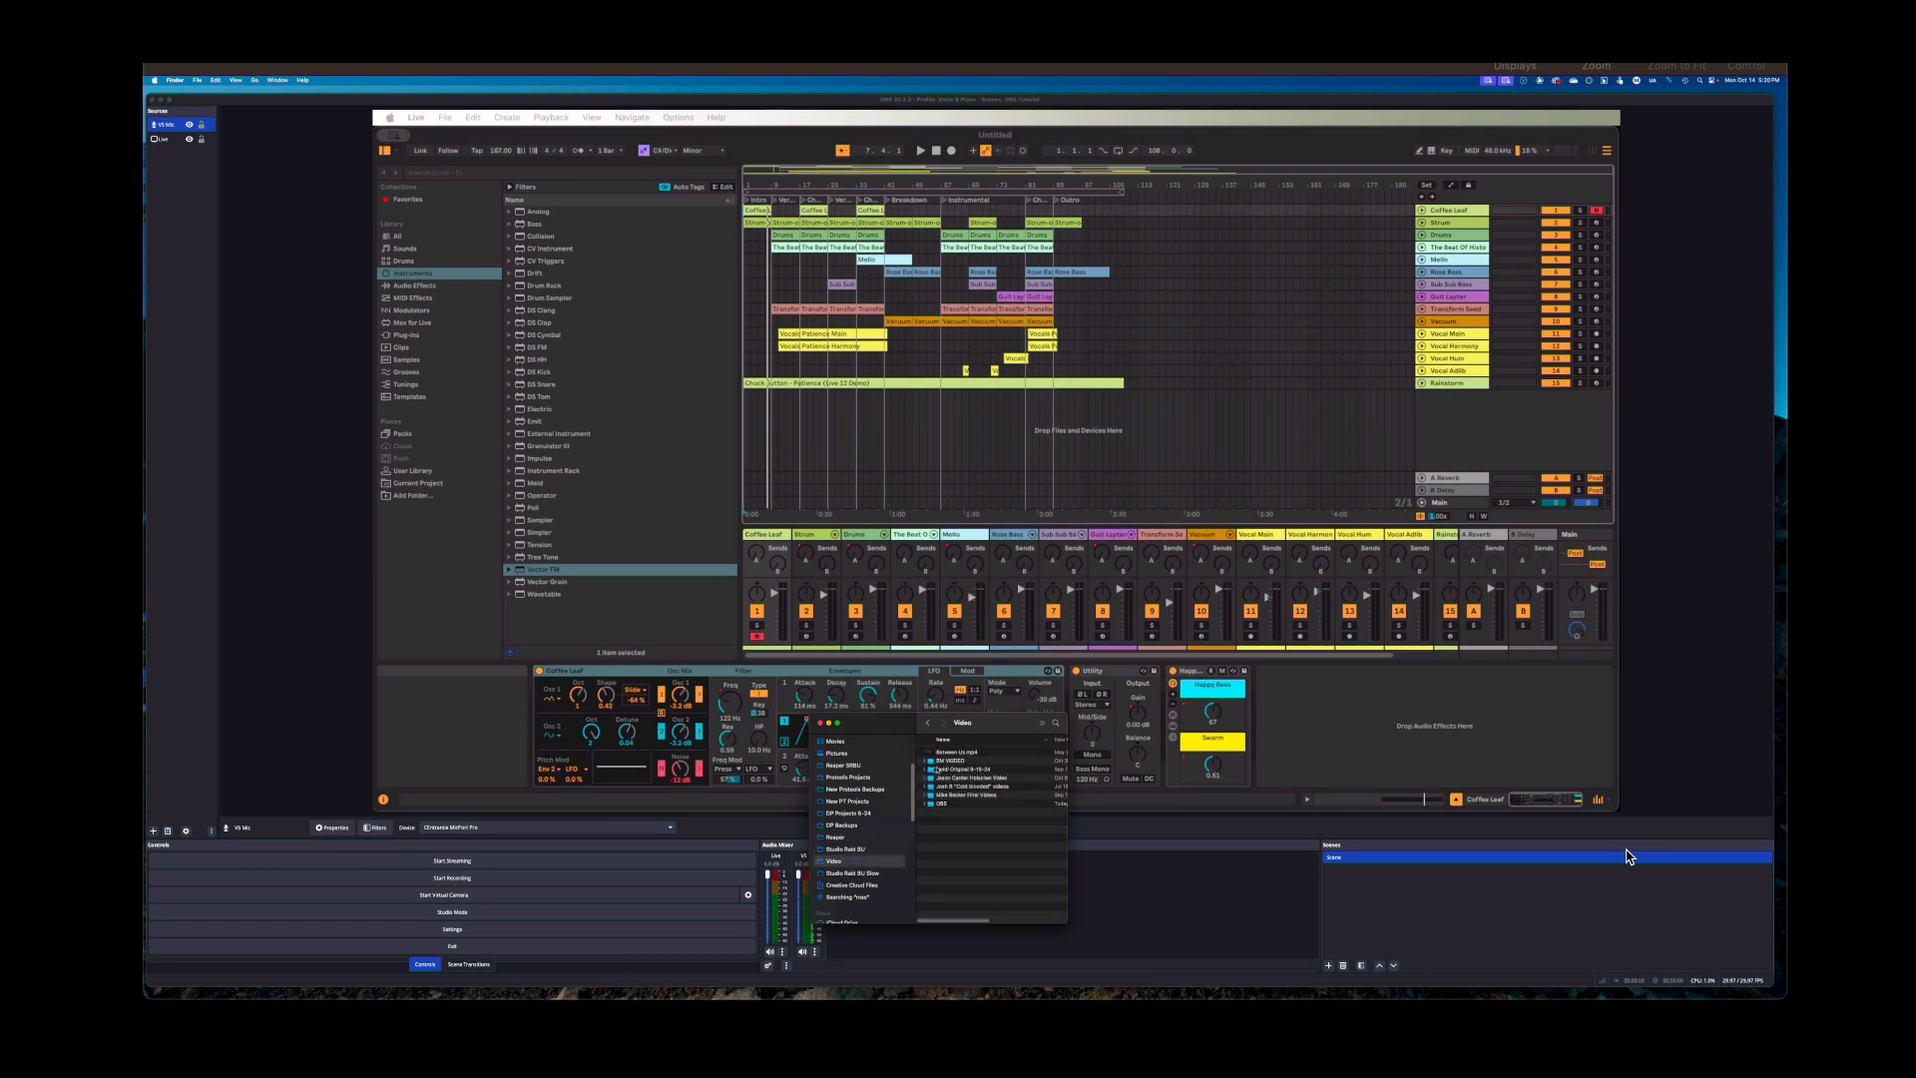
double_click(943, 802)
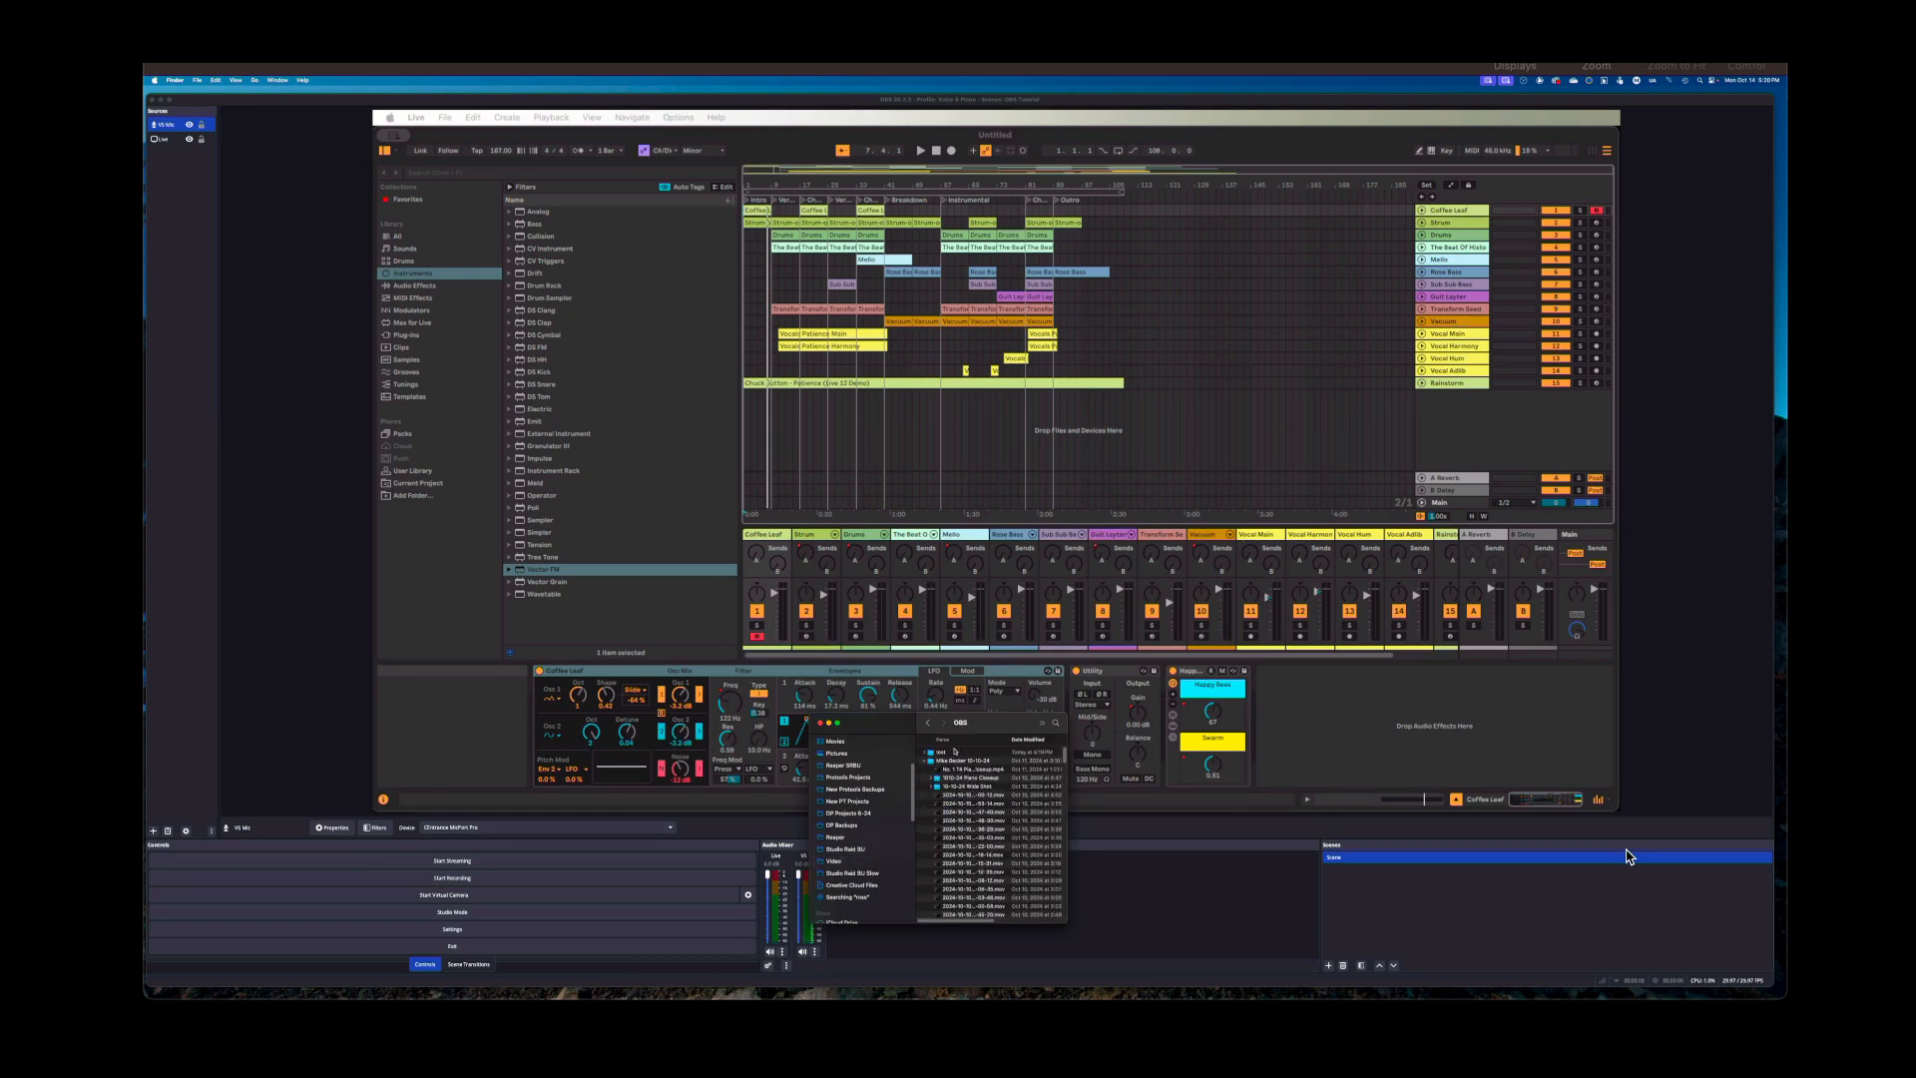
left_click(953, 751)
double_click(954, 752)
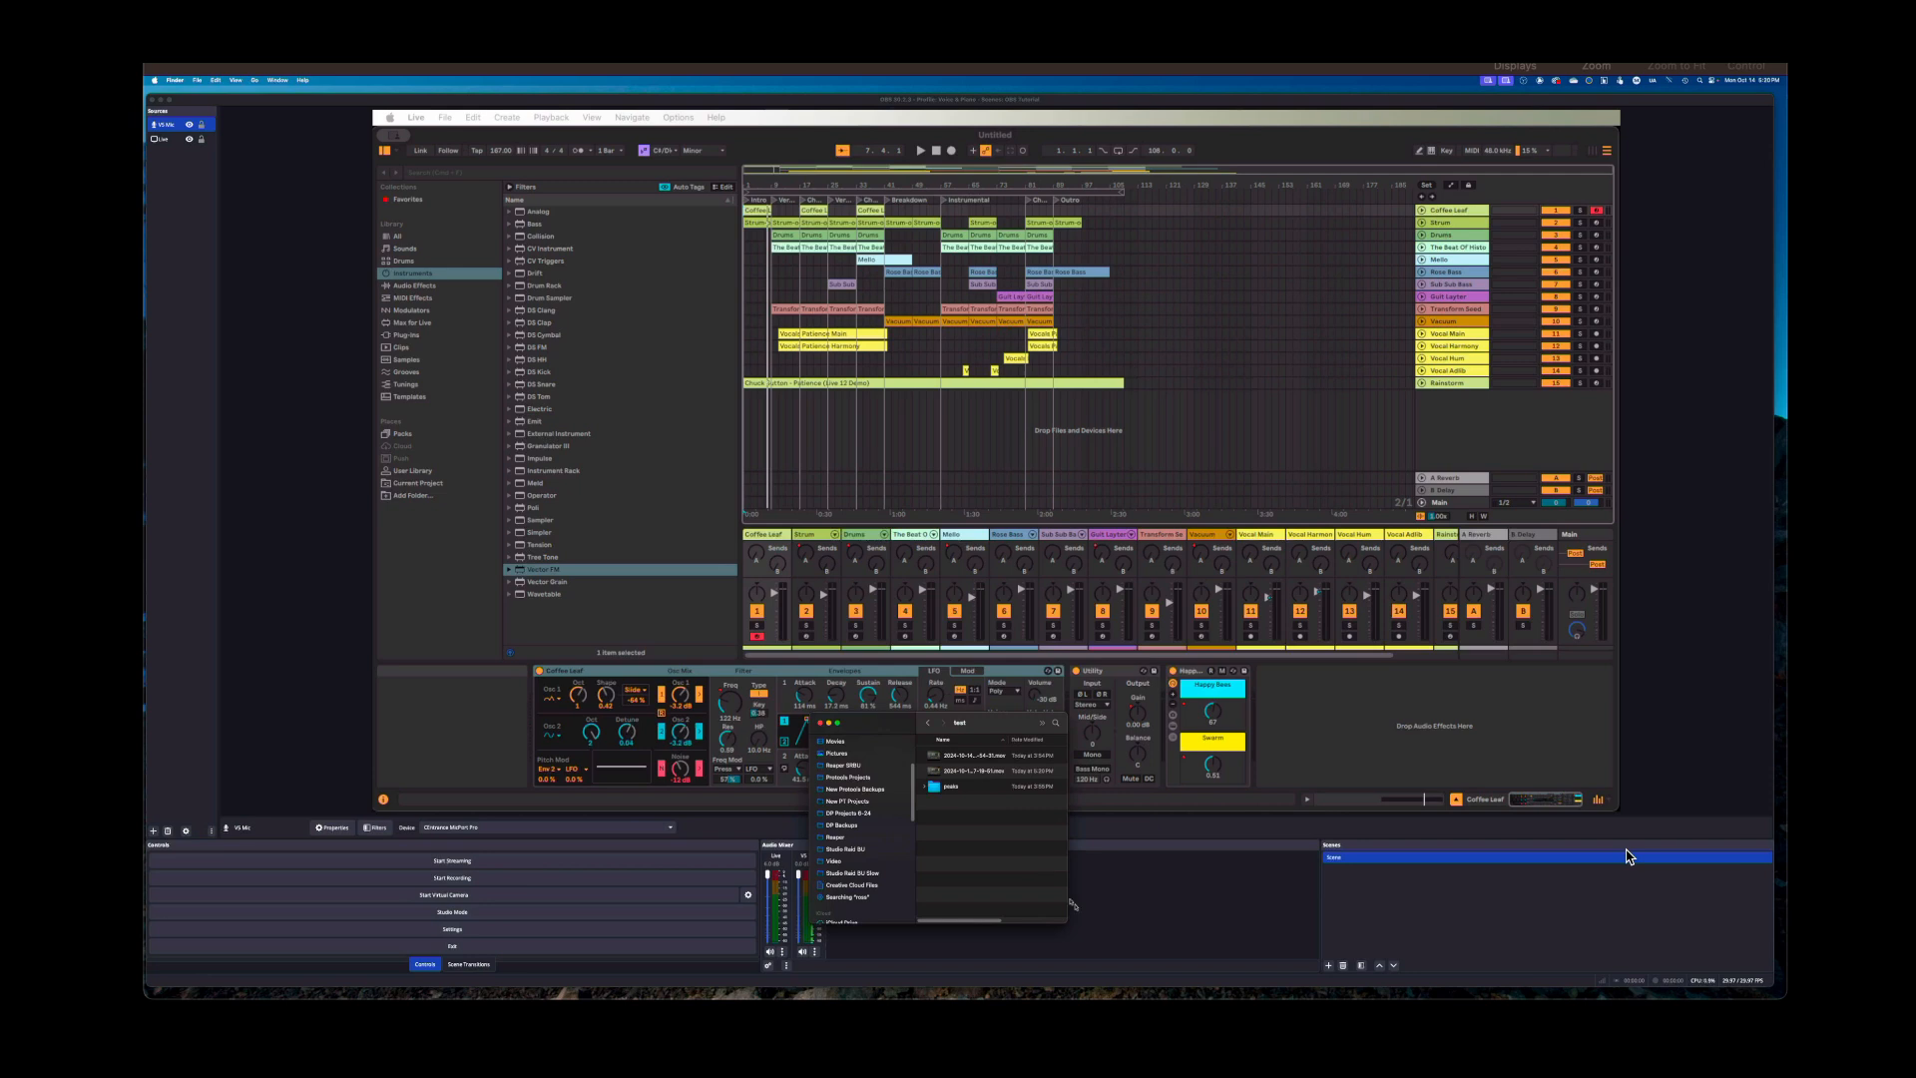
left_click(1036, 773)
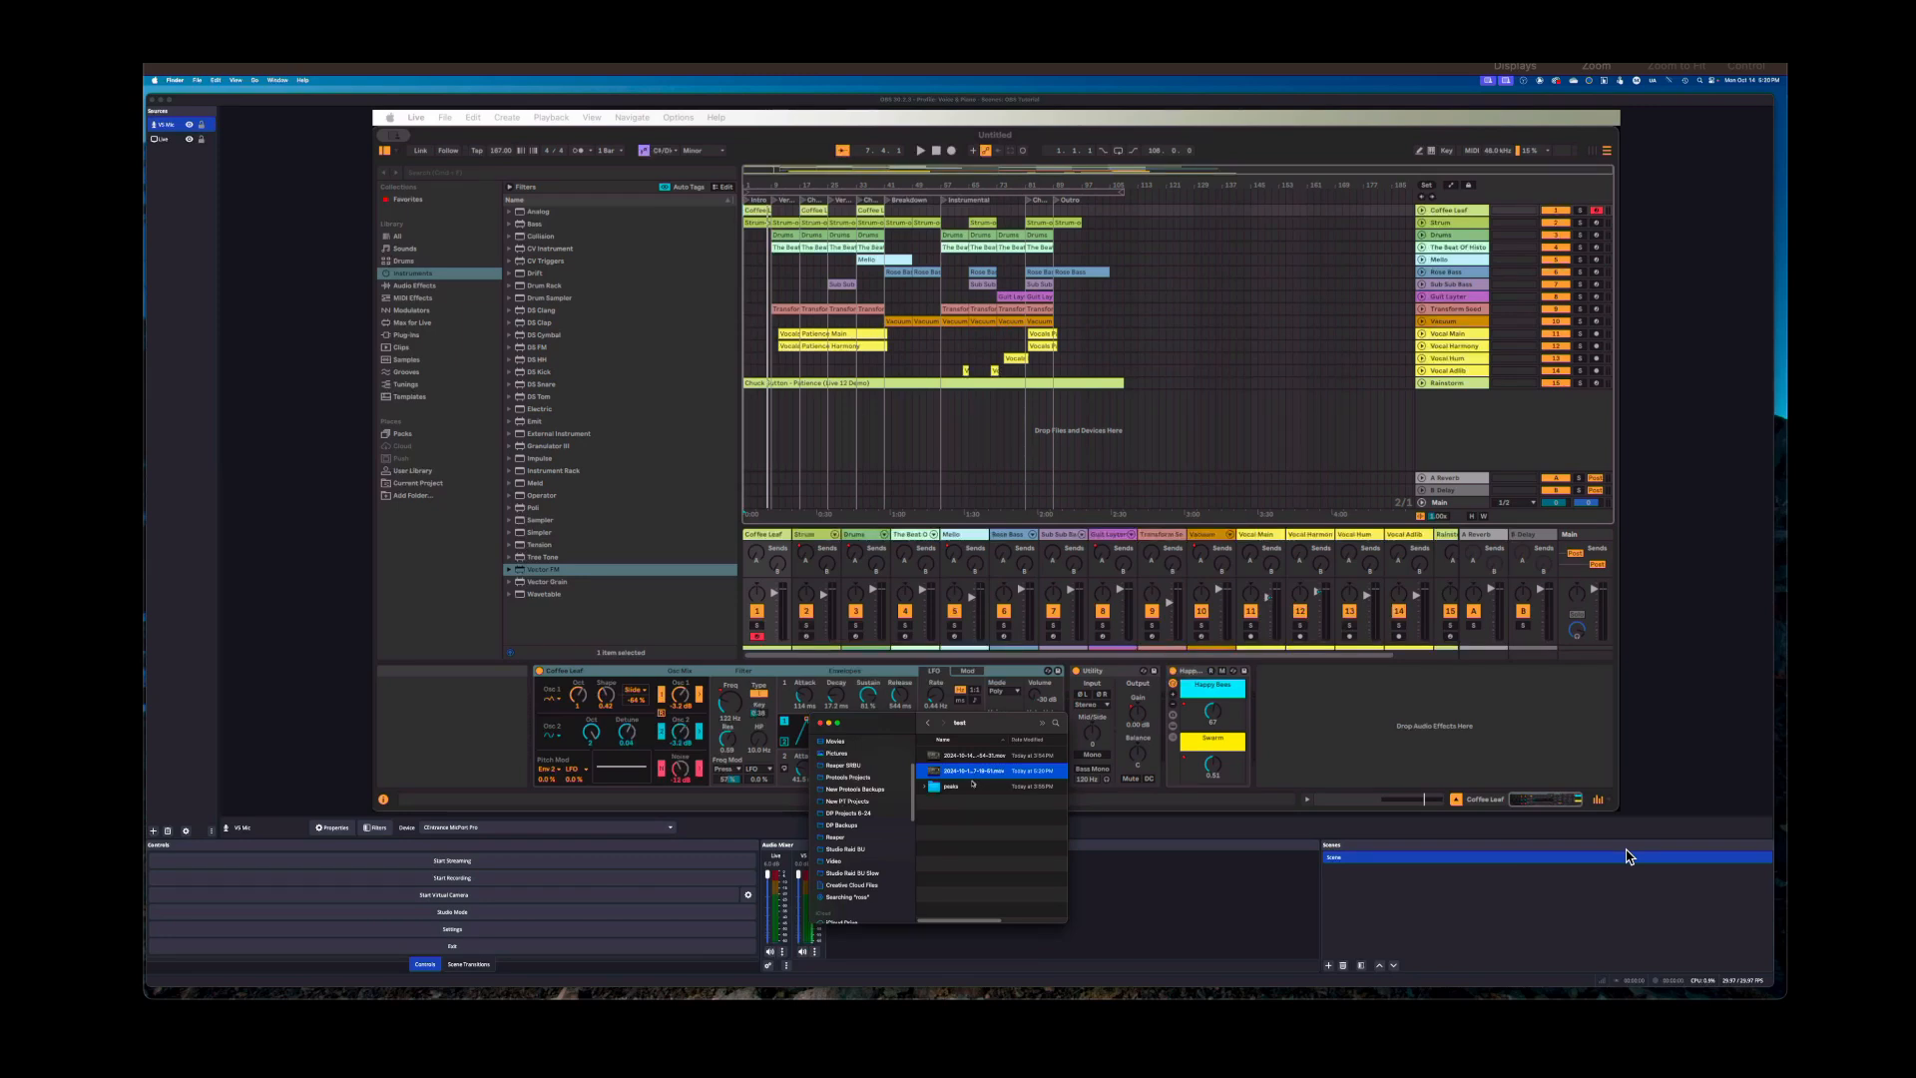
Launch REAPER and import the selected recording from Finder as a new track at the start of the timeline
key("super+space")
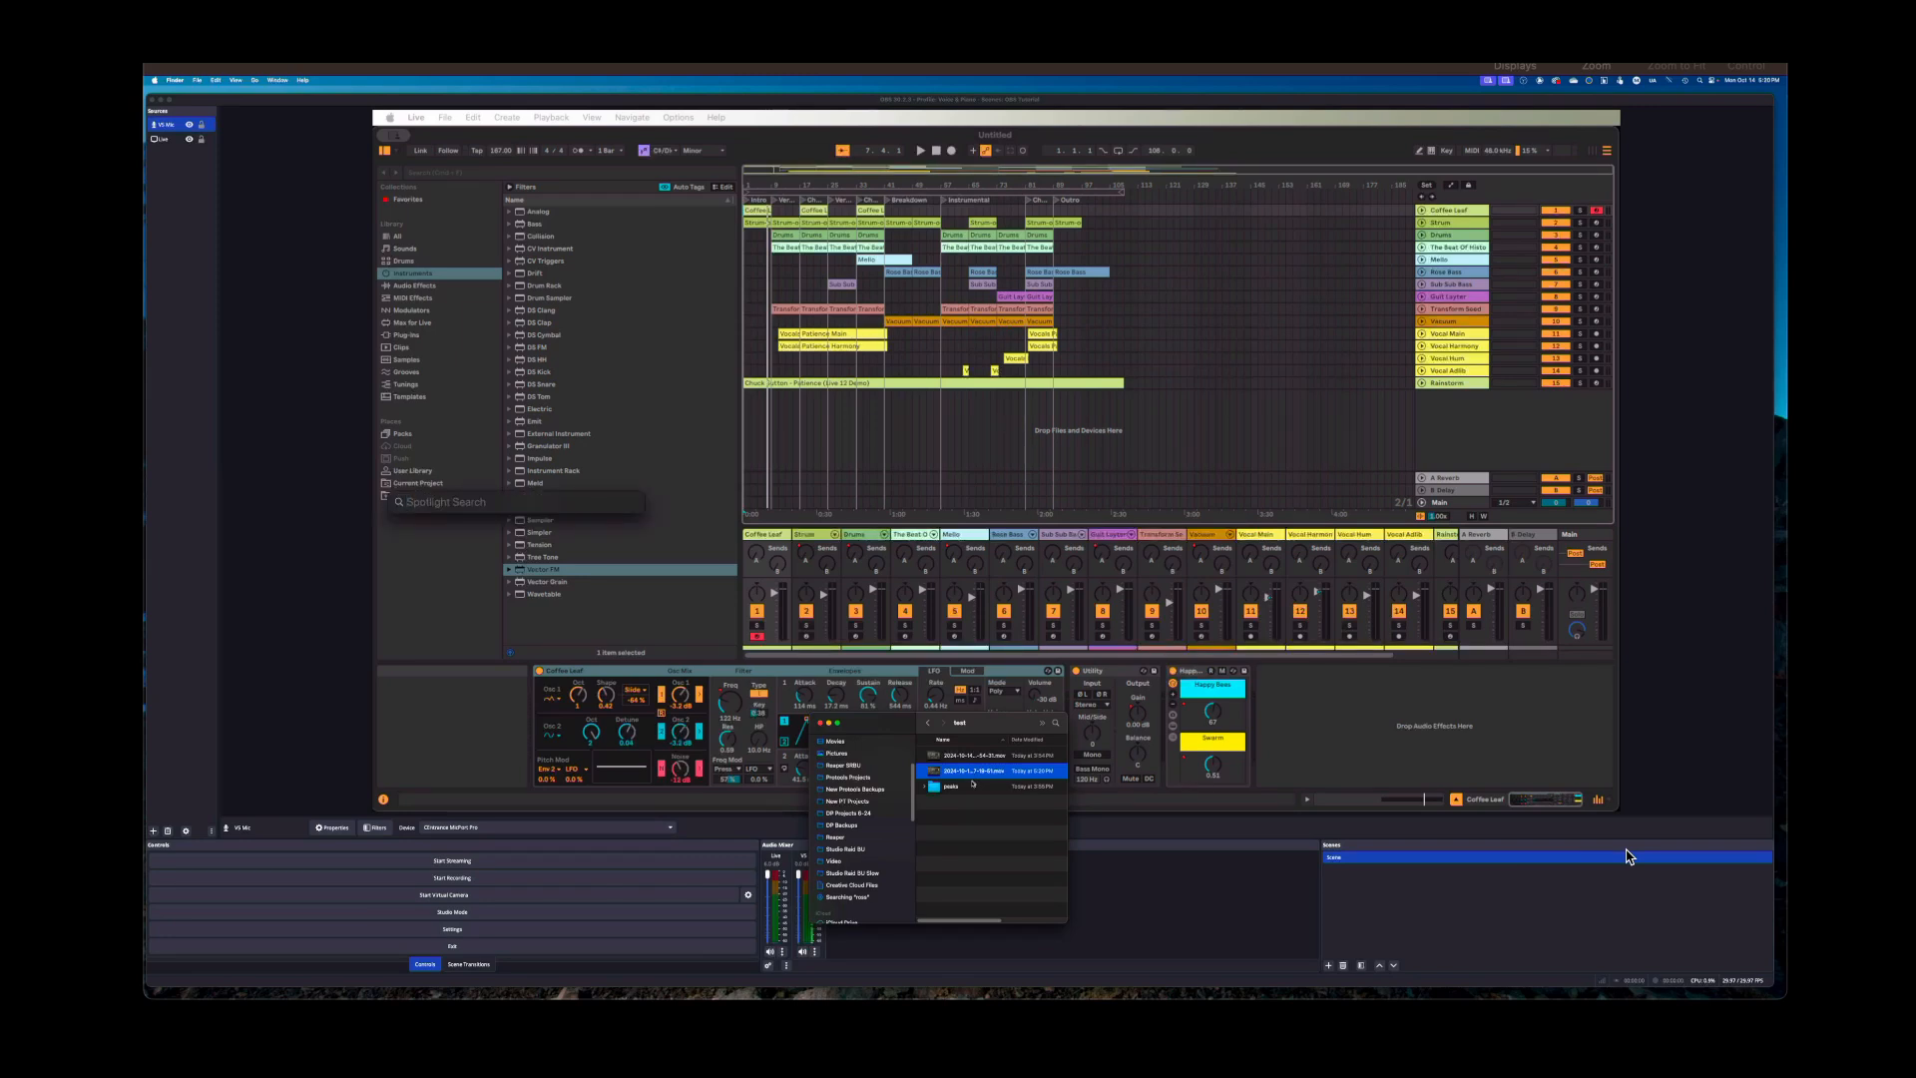
type("reaper")
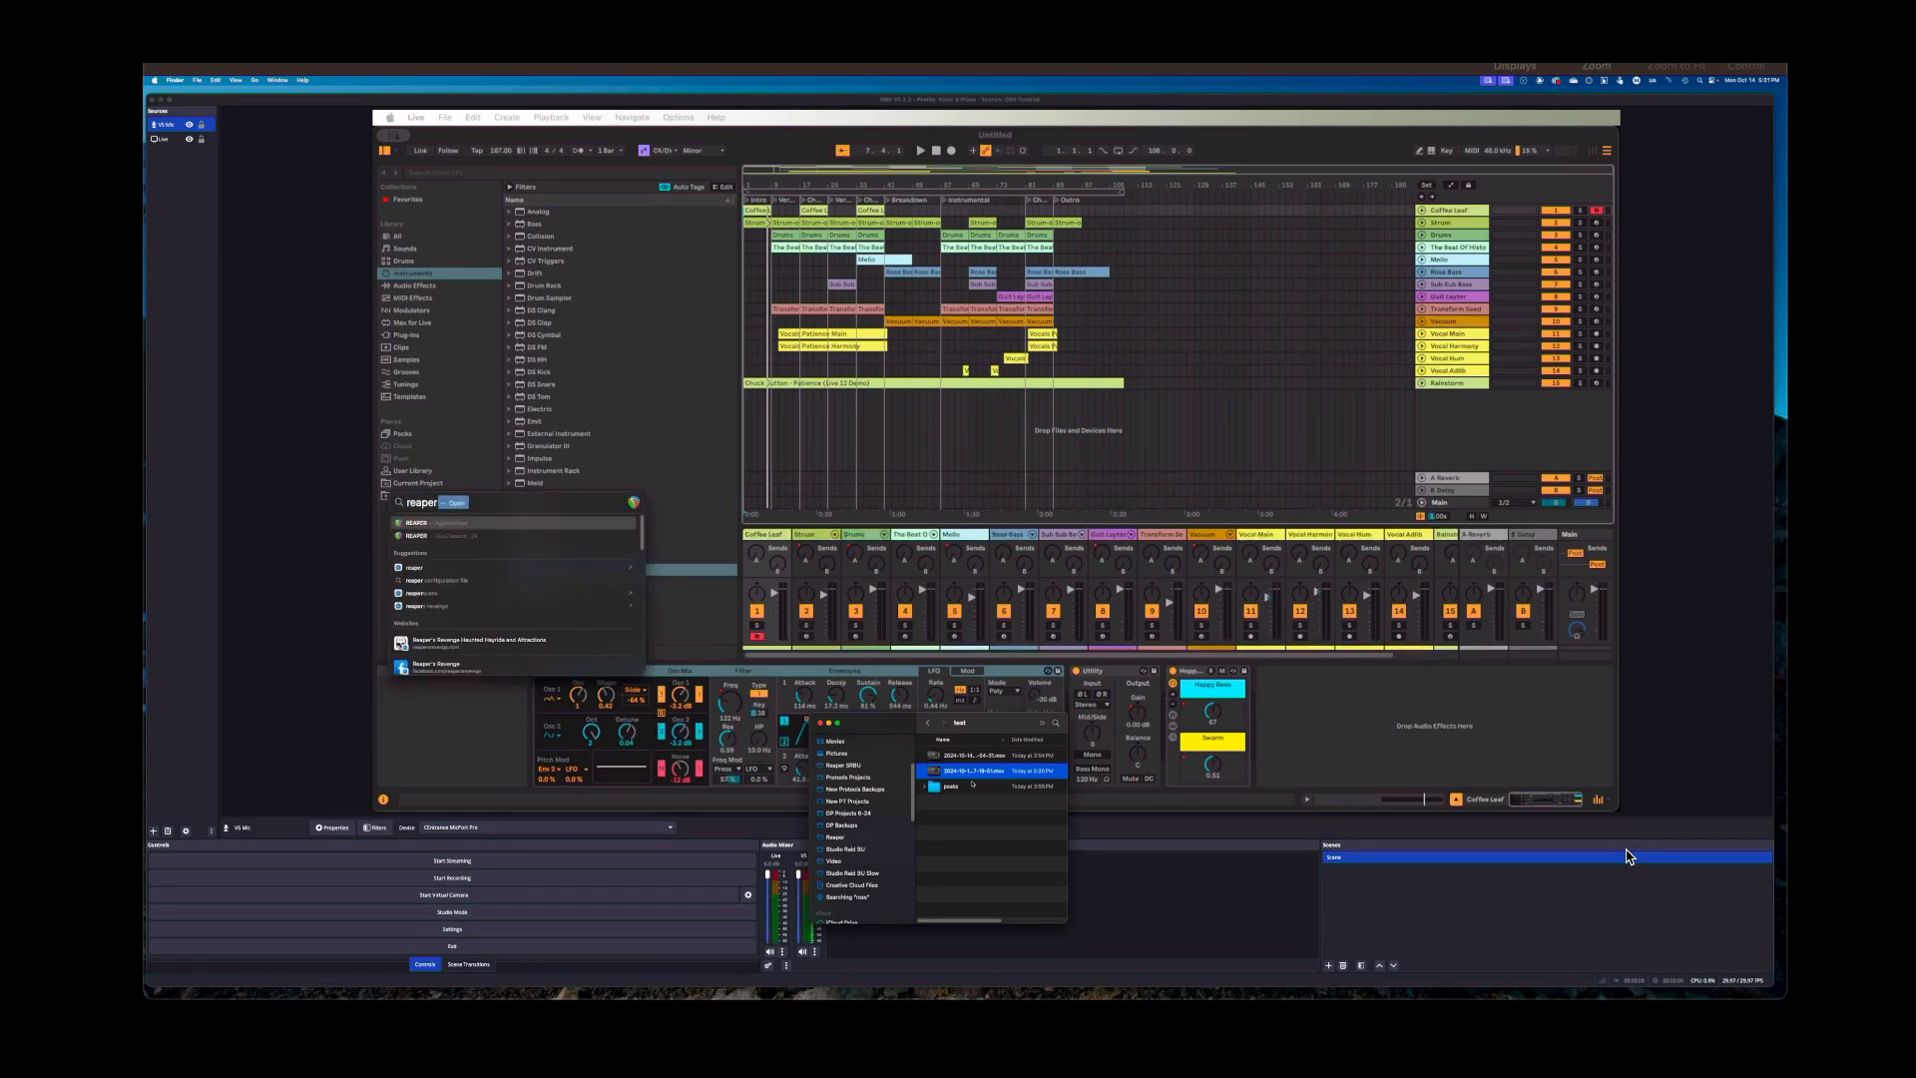
key("Return")
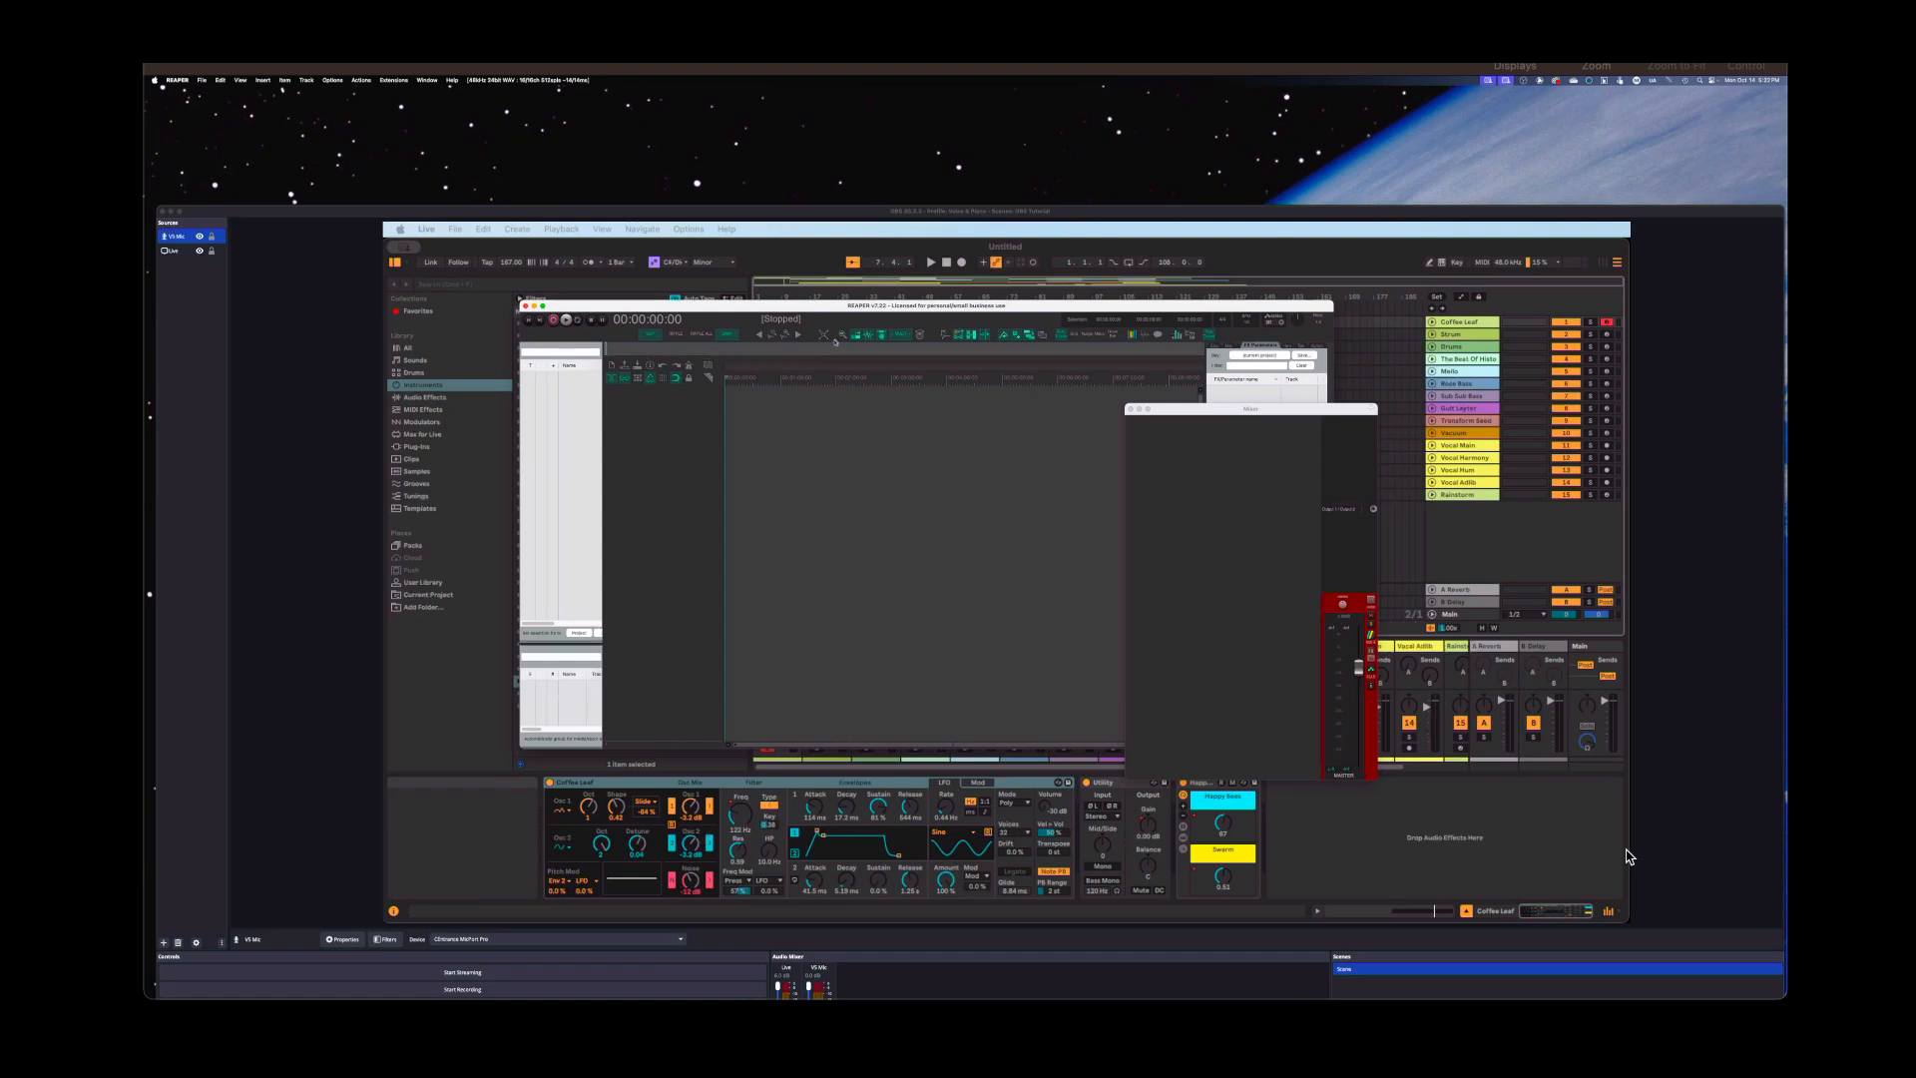
left_click_drag(848, 307, 750, 277)
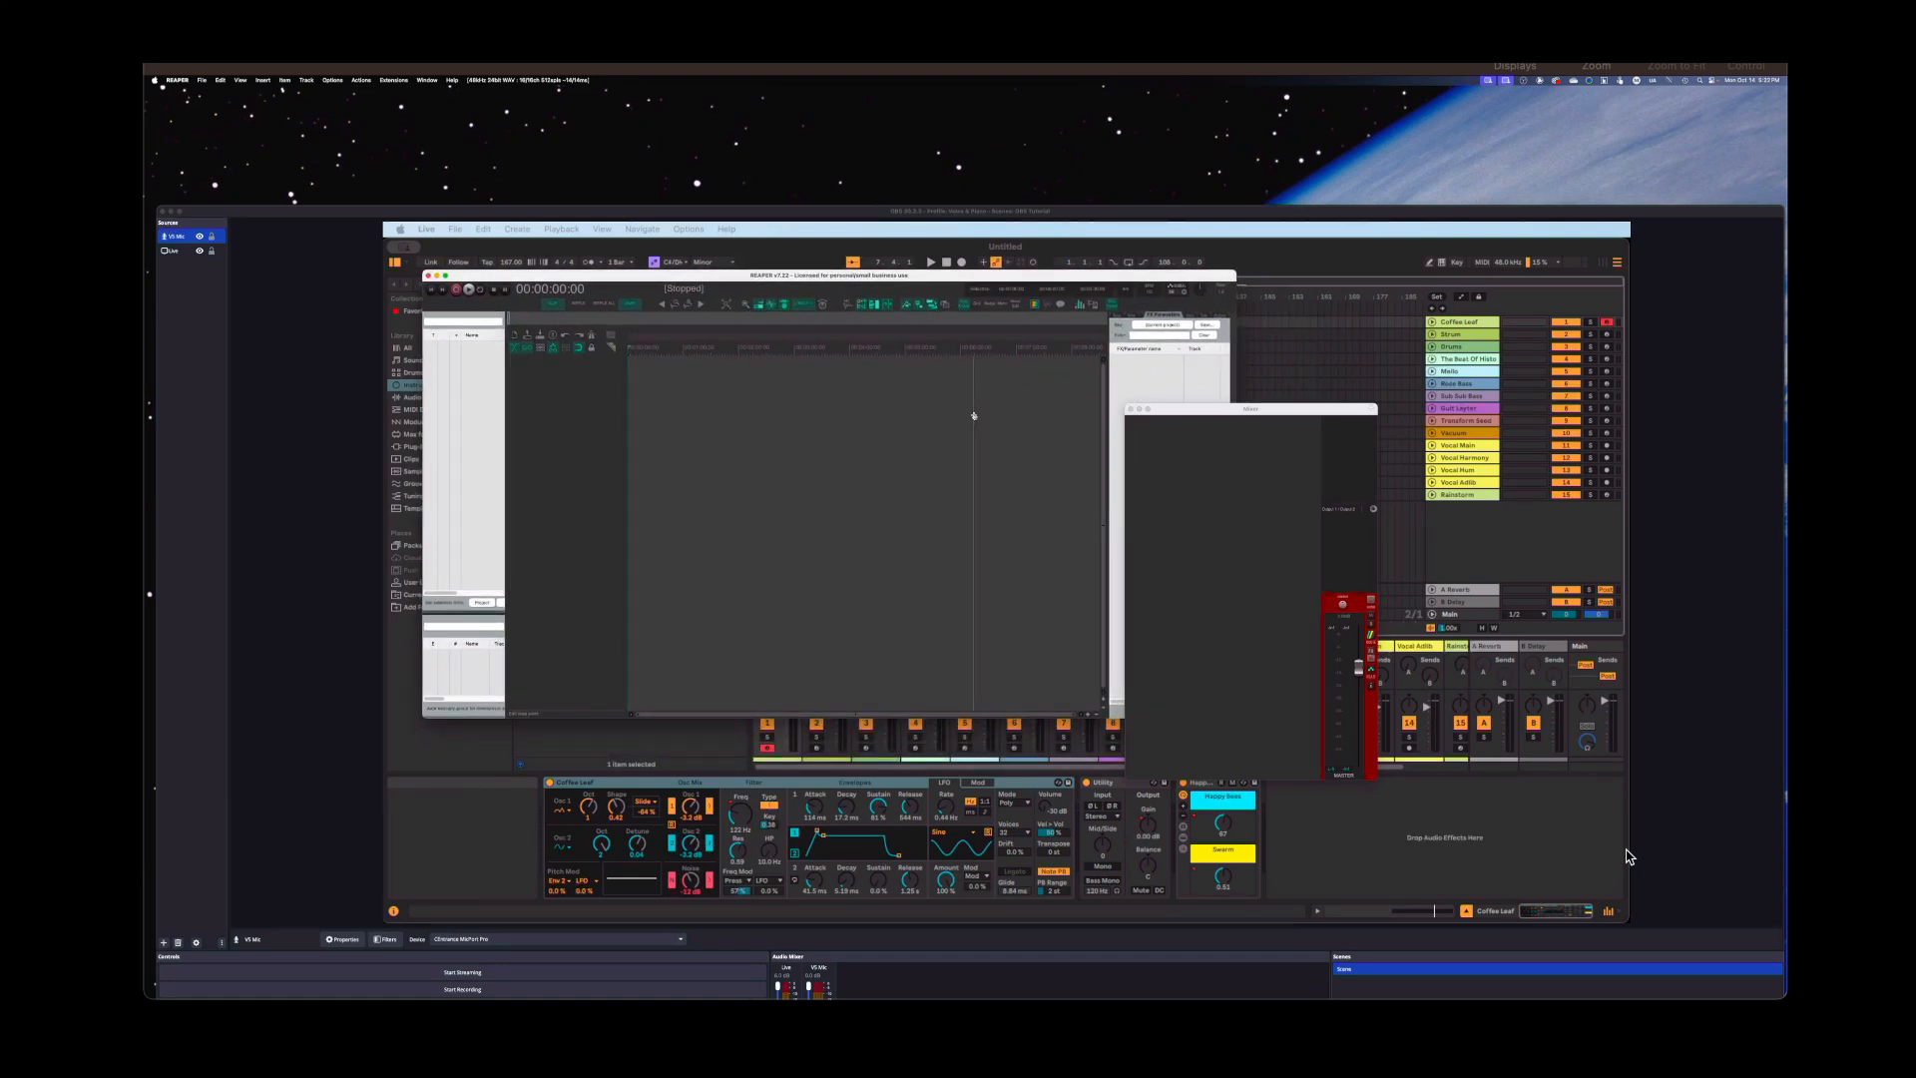
key("super+Tab")
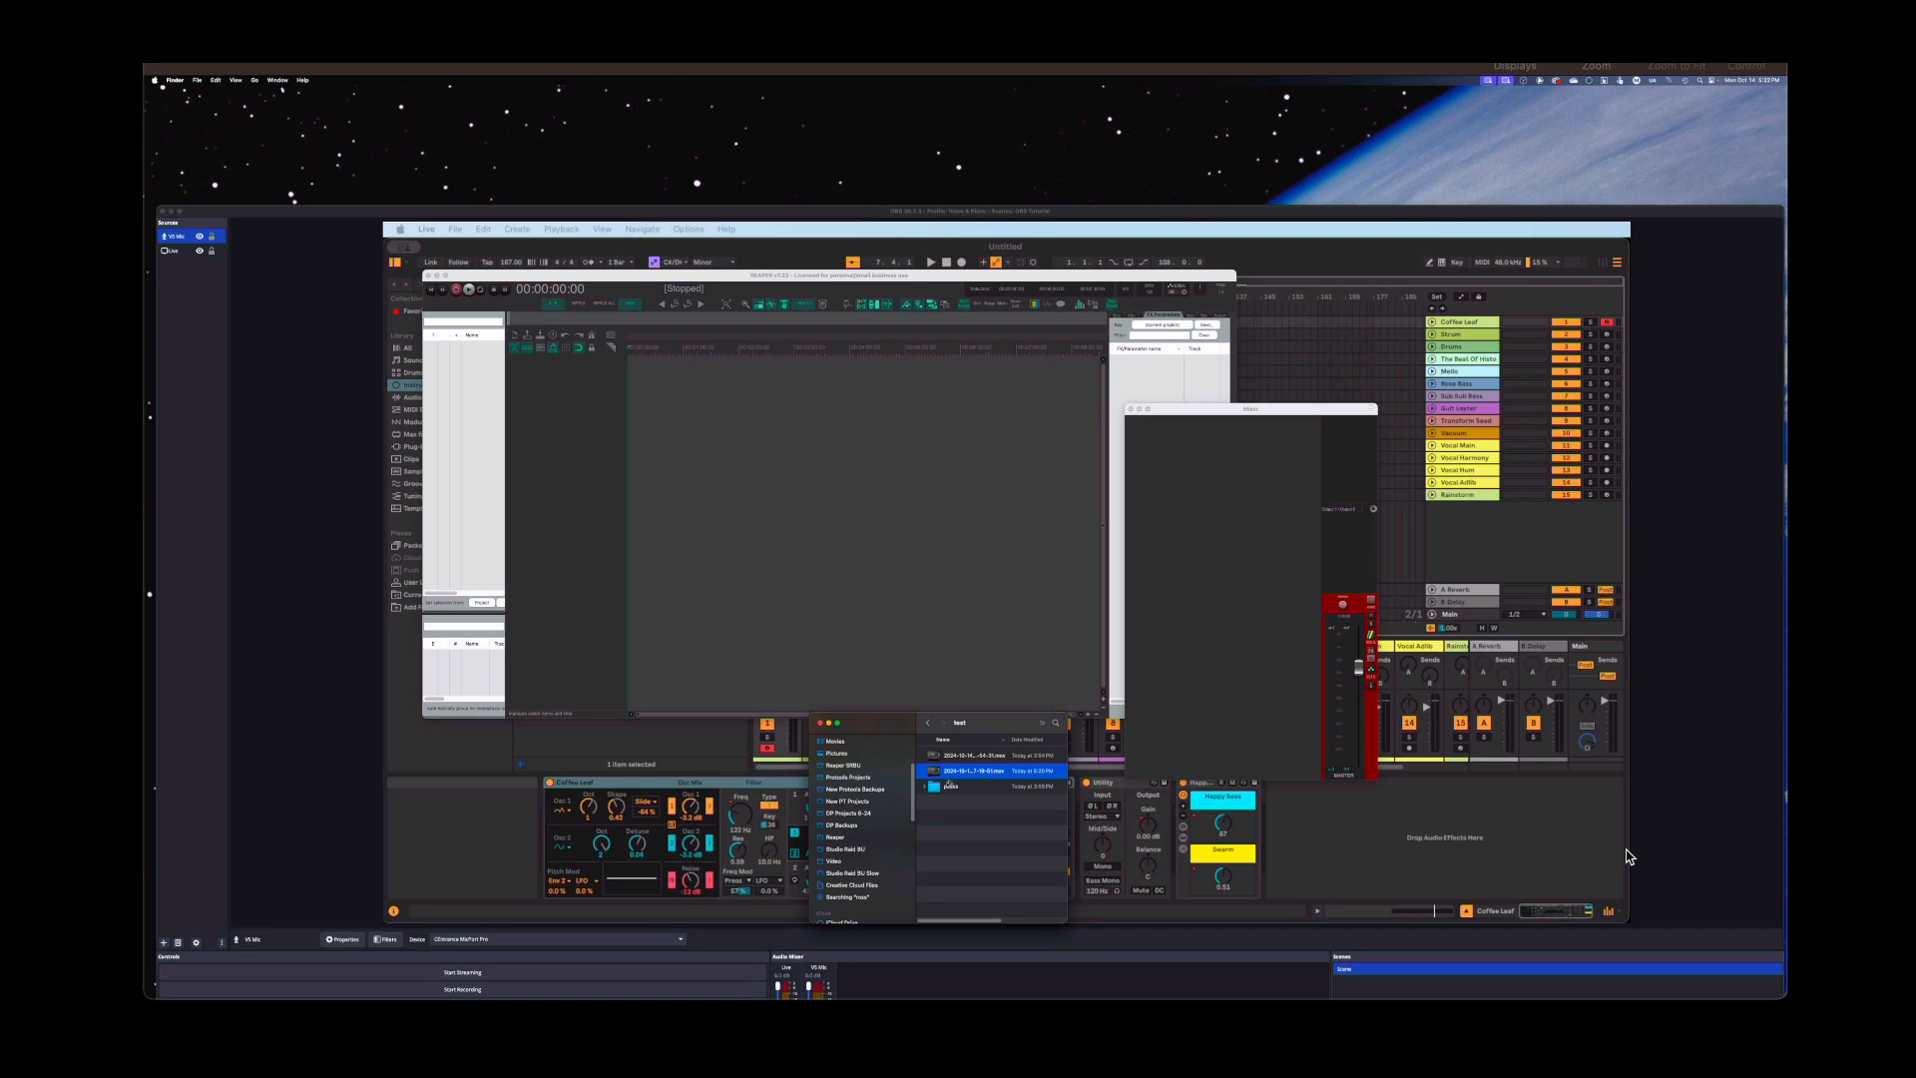
left_click_drag(953, 770, 644, 451)
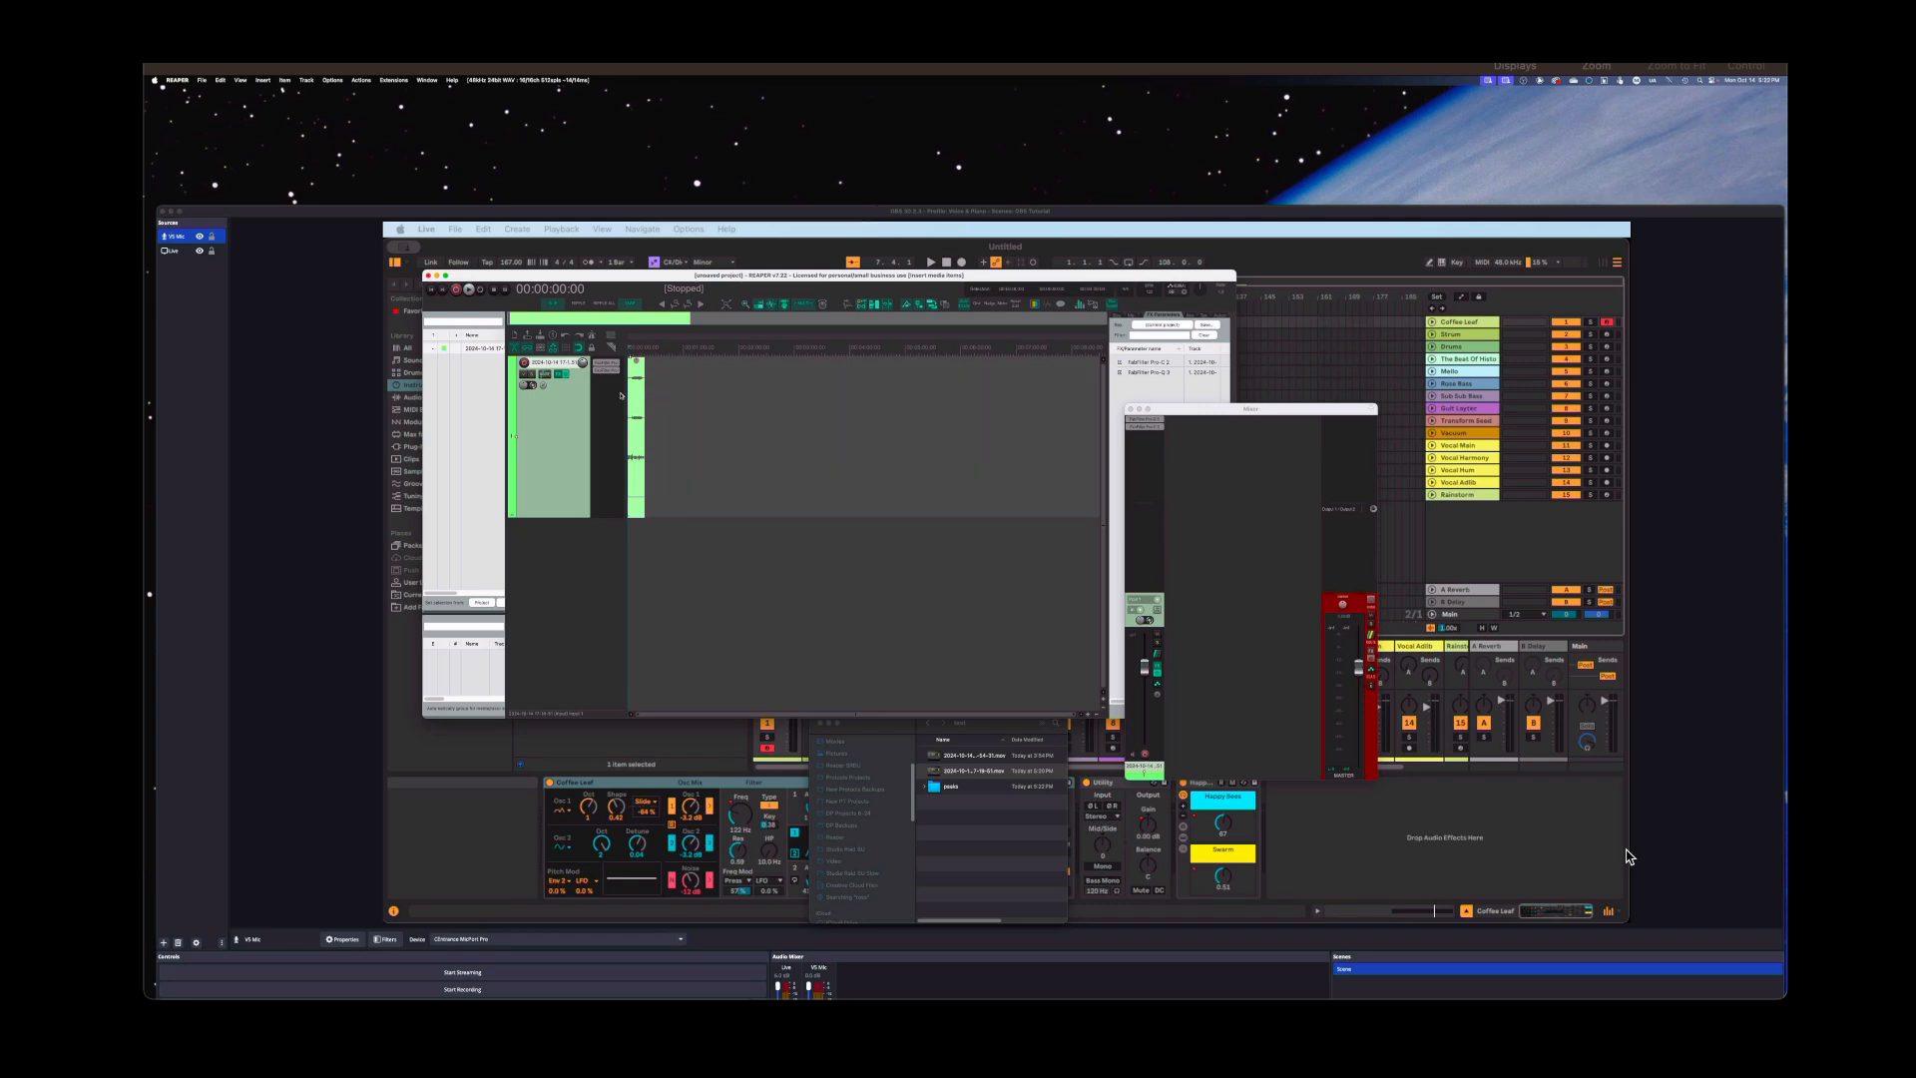
Delete the silent light-blue track below the original multichannel recording and confirm its removal
key("equal")
key("equal")
key("equal")
key("equal")
key("equal")
key("equal")
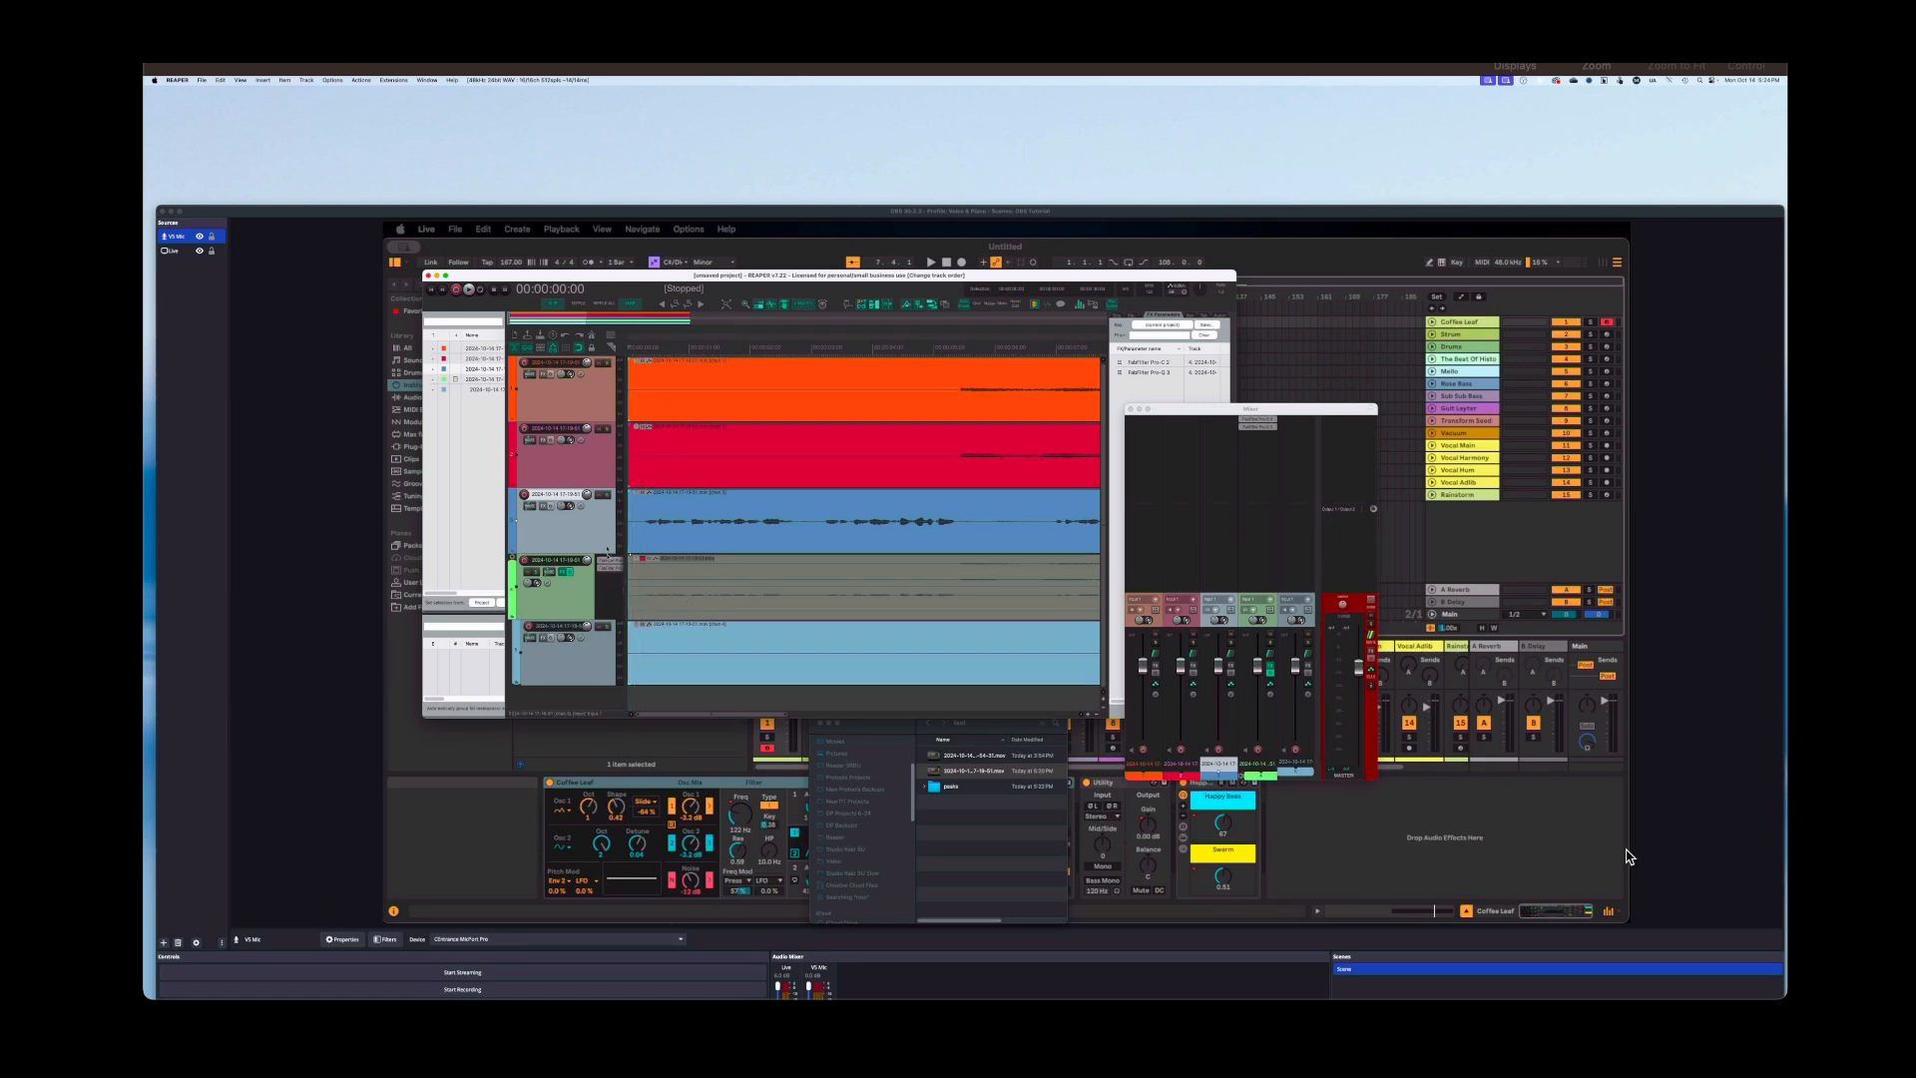
right_click(585, 659)
left_click(597, 592)
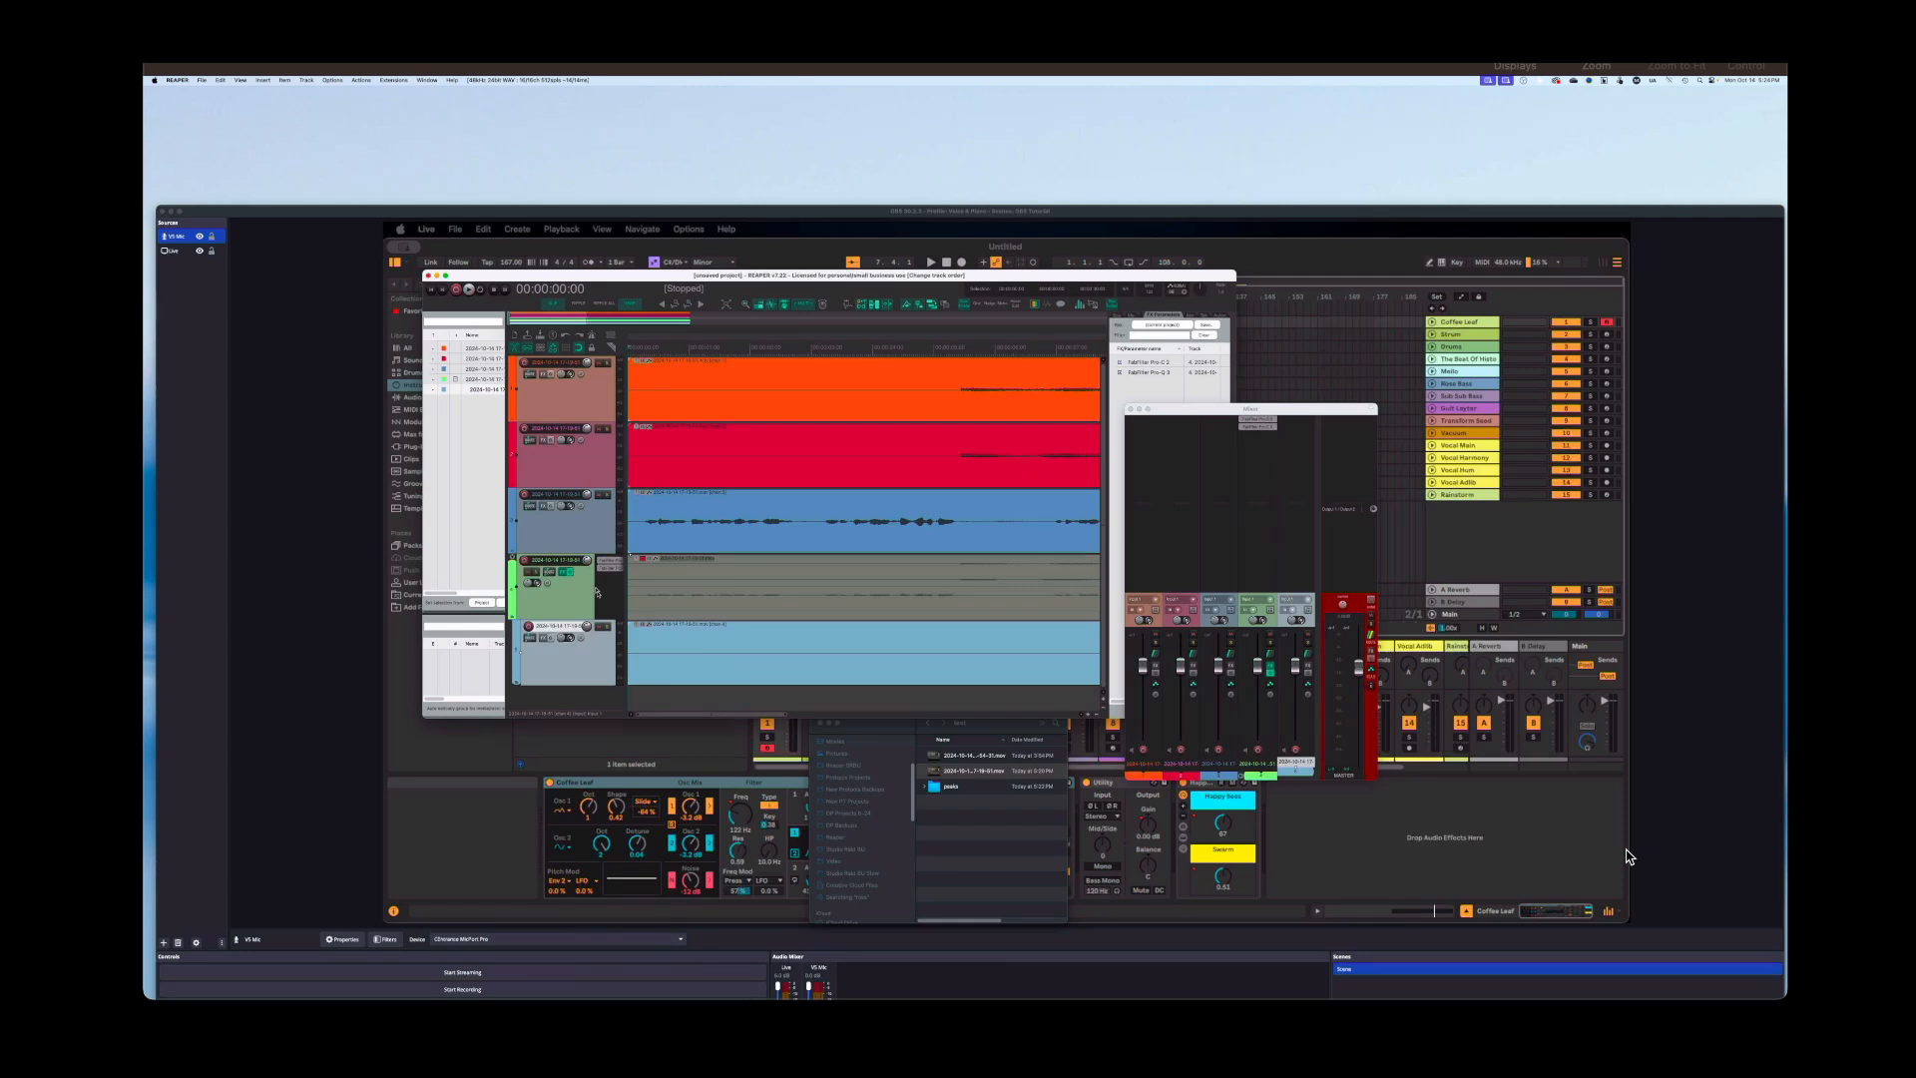
key("Delete")
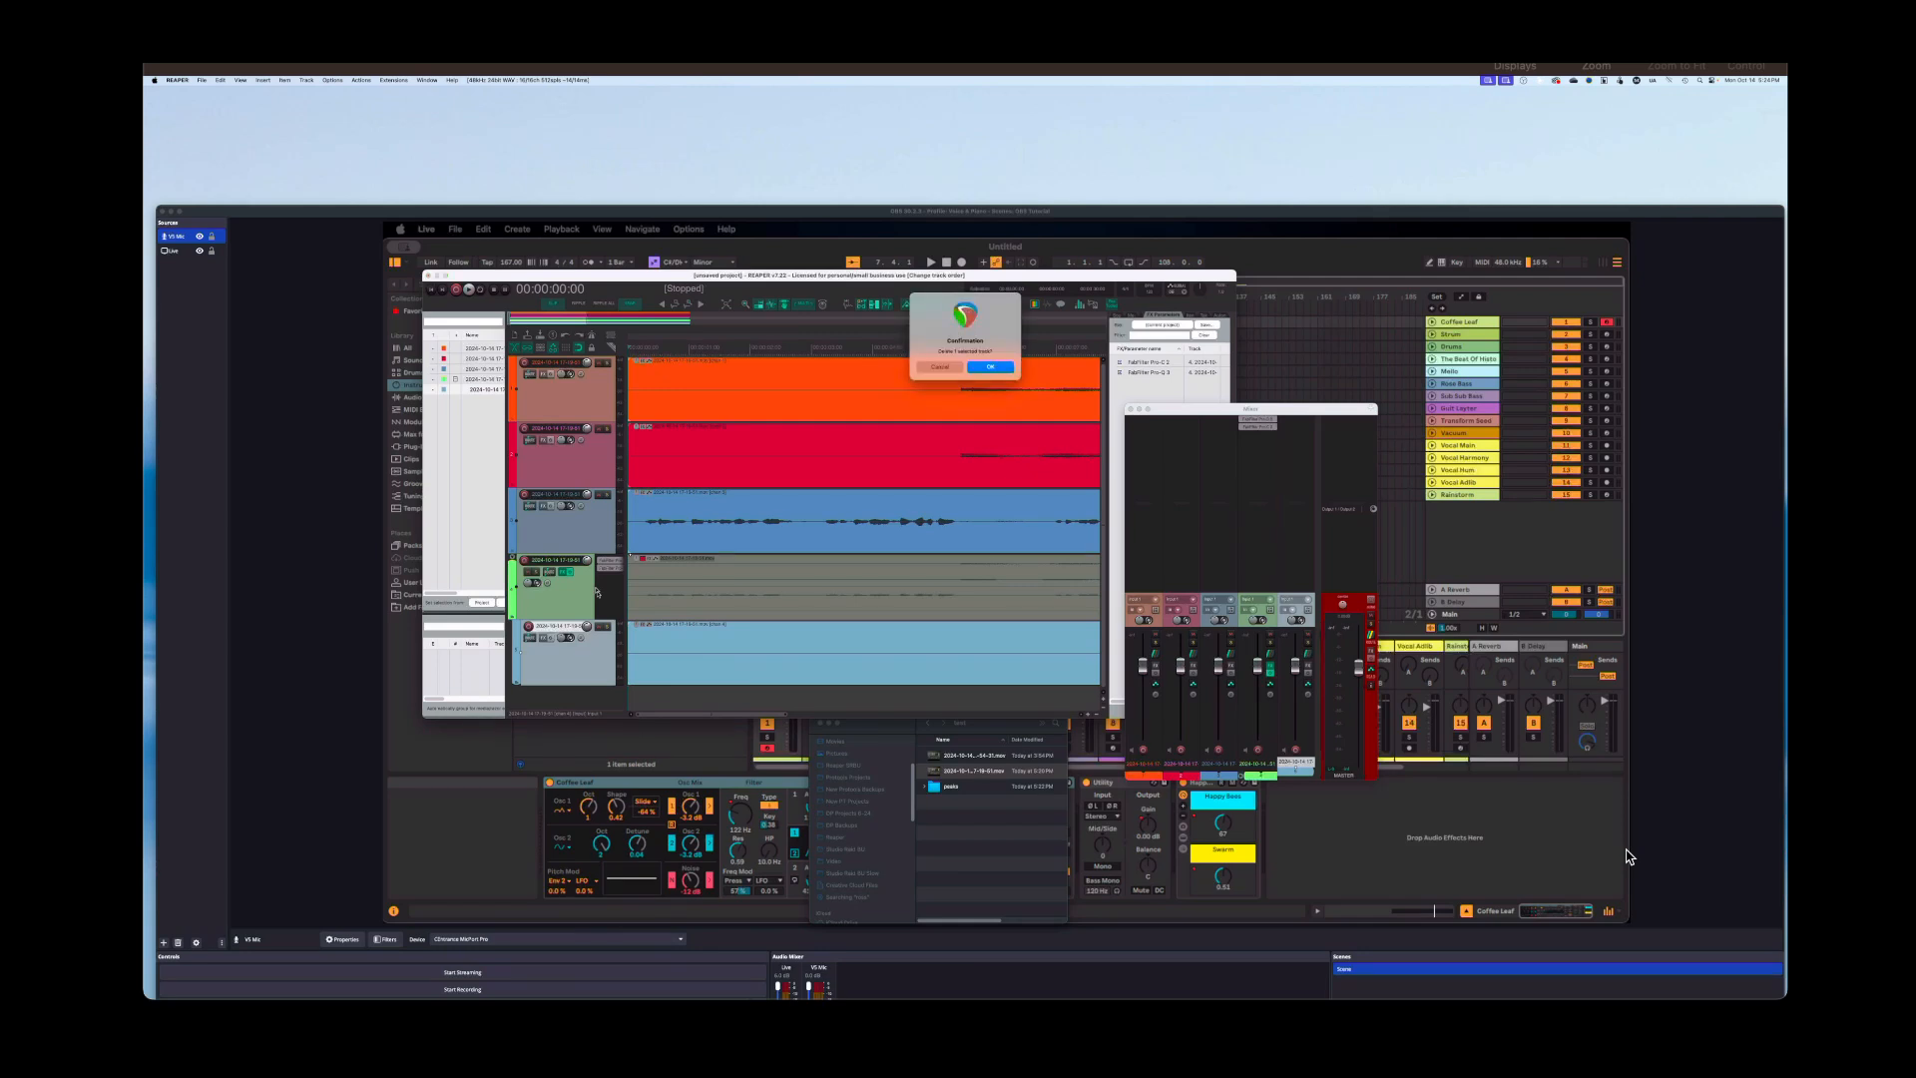
left_click(1000, 367)
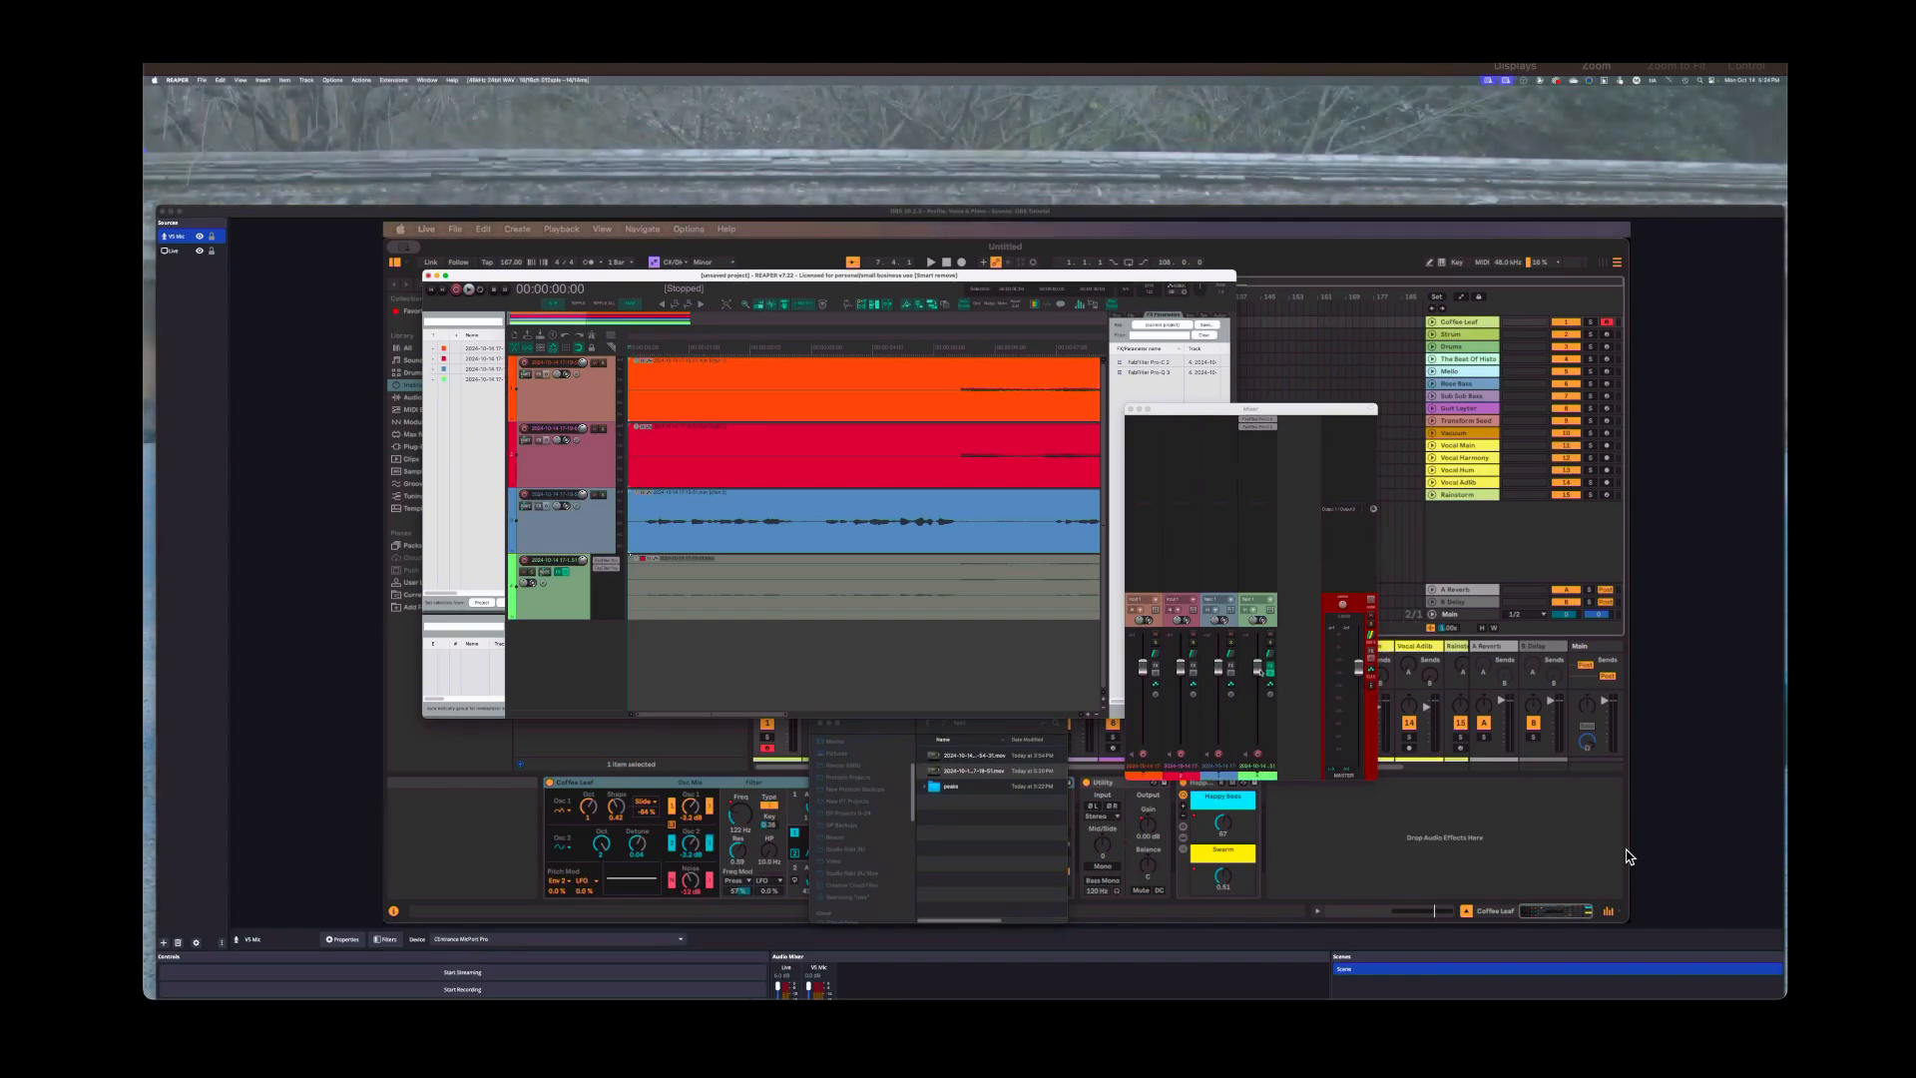
Pull the original multichannel track's fader down in the mixer, and slightly lower the two Live audio tracks together
left_click(1257, 670)
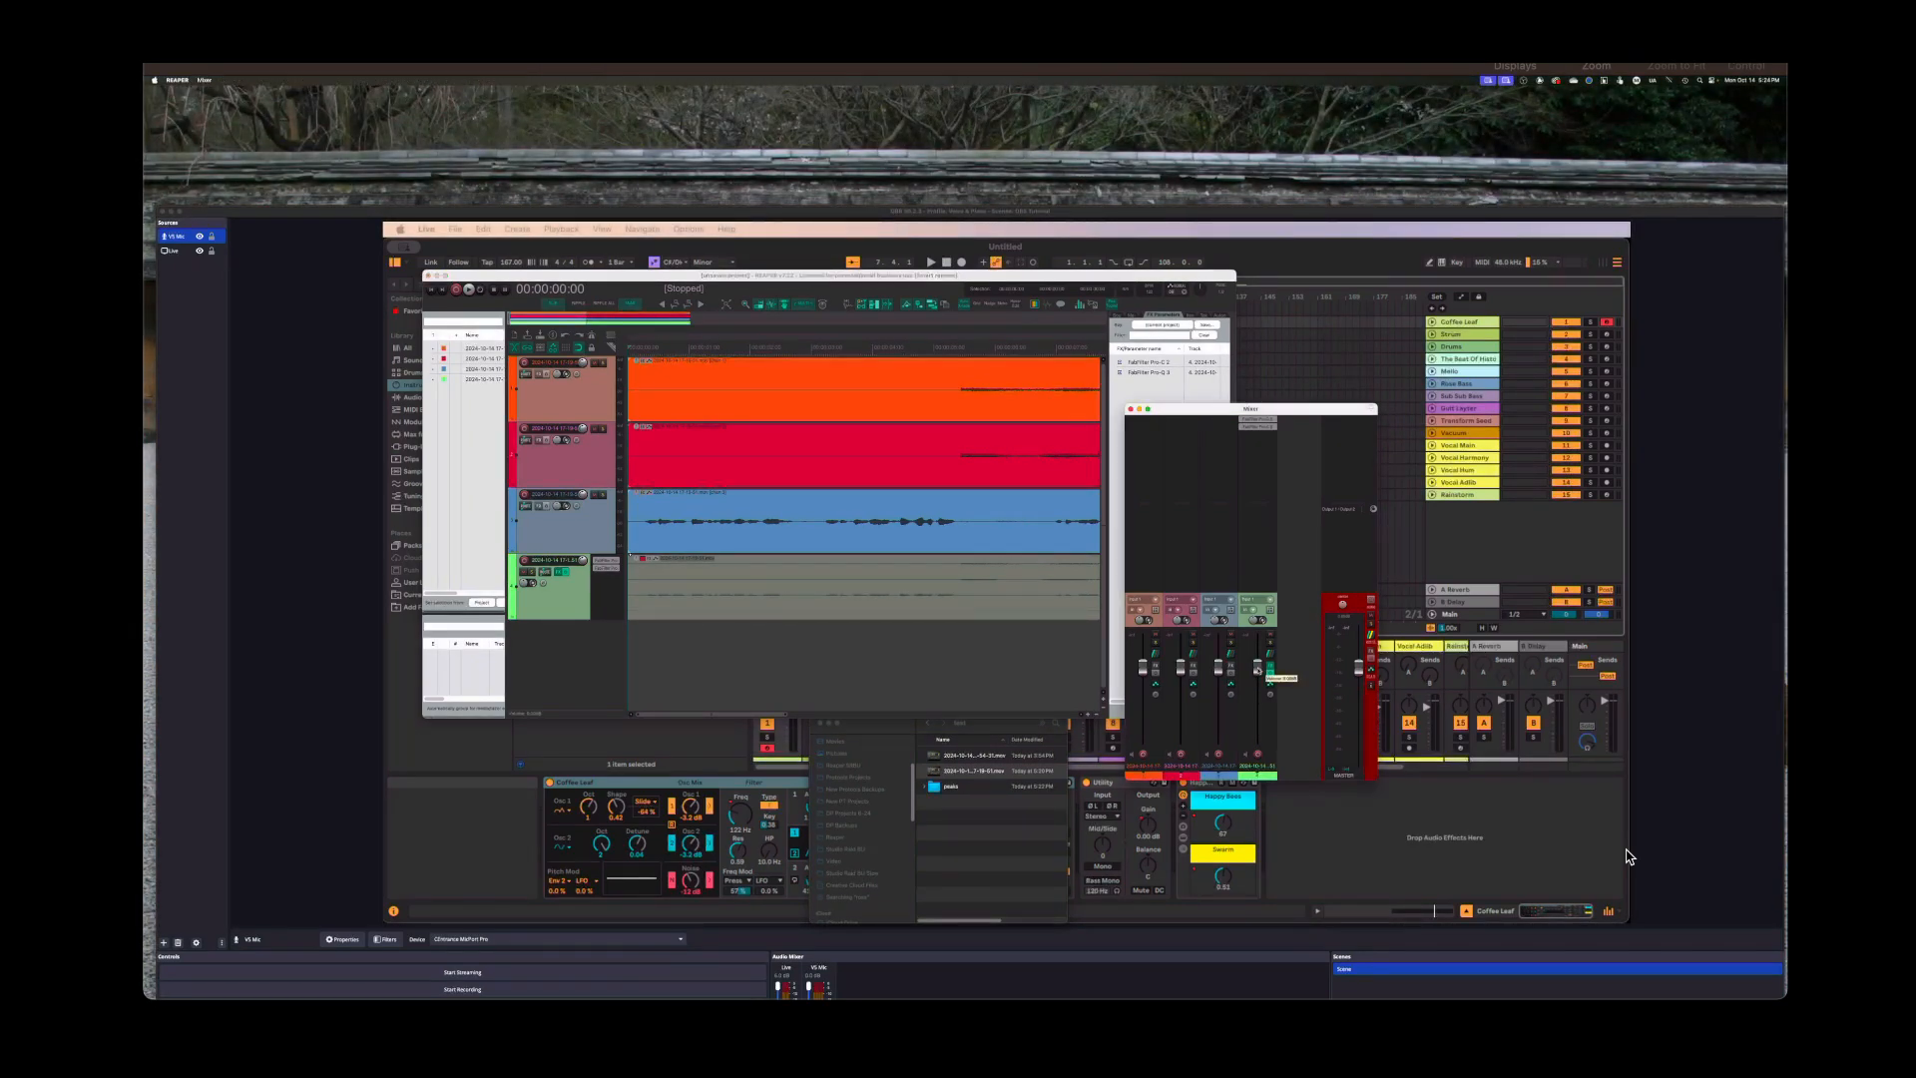
left_click_drag(1270, 668, 1269, 743)
left_click(1129, 622)
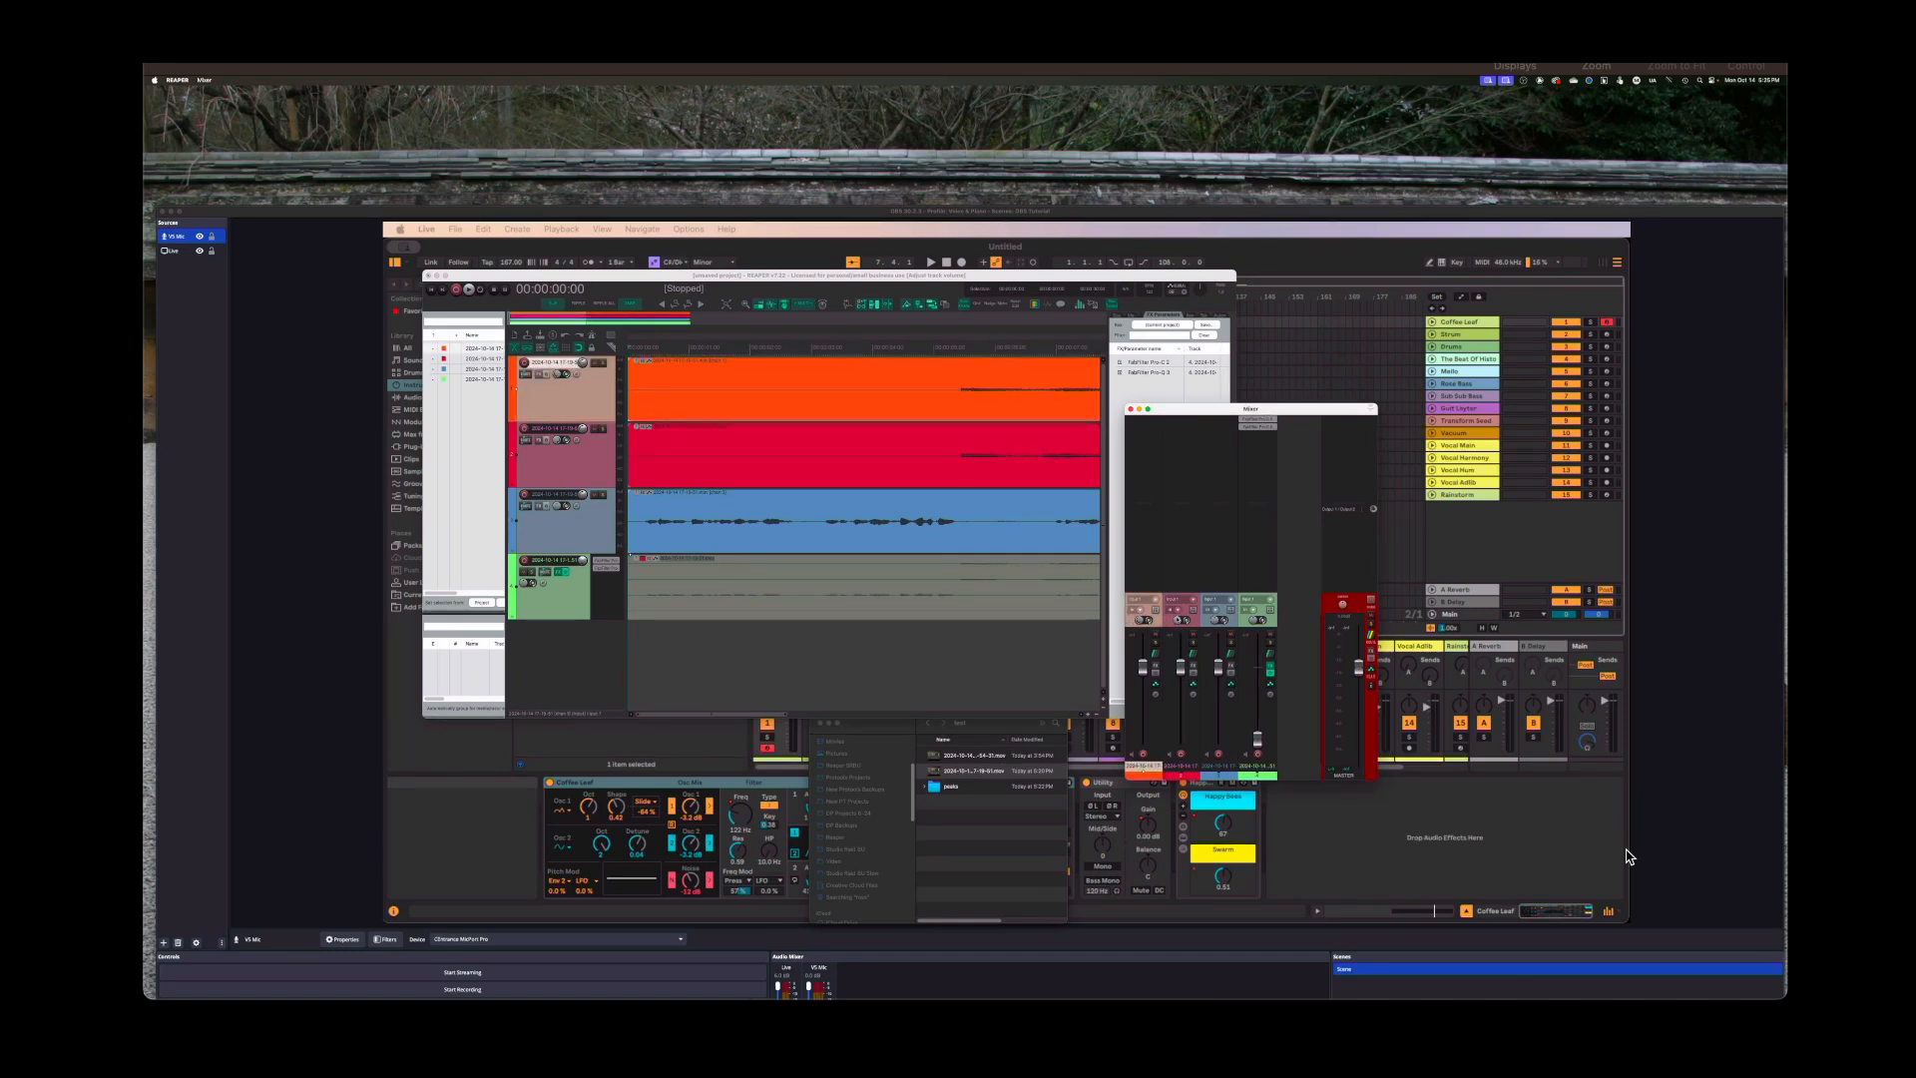
left_click(1172, 620, "shift")
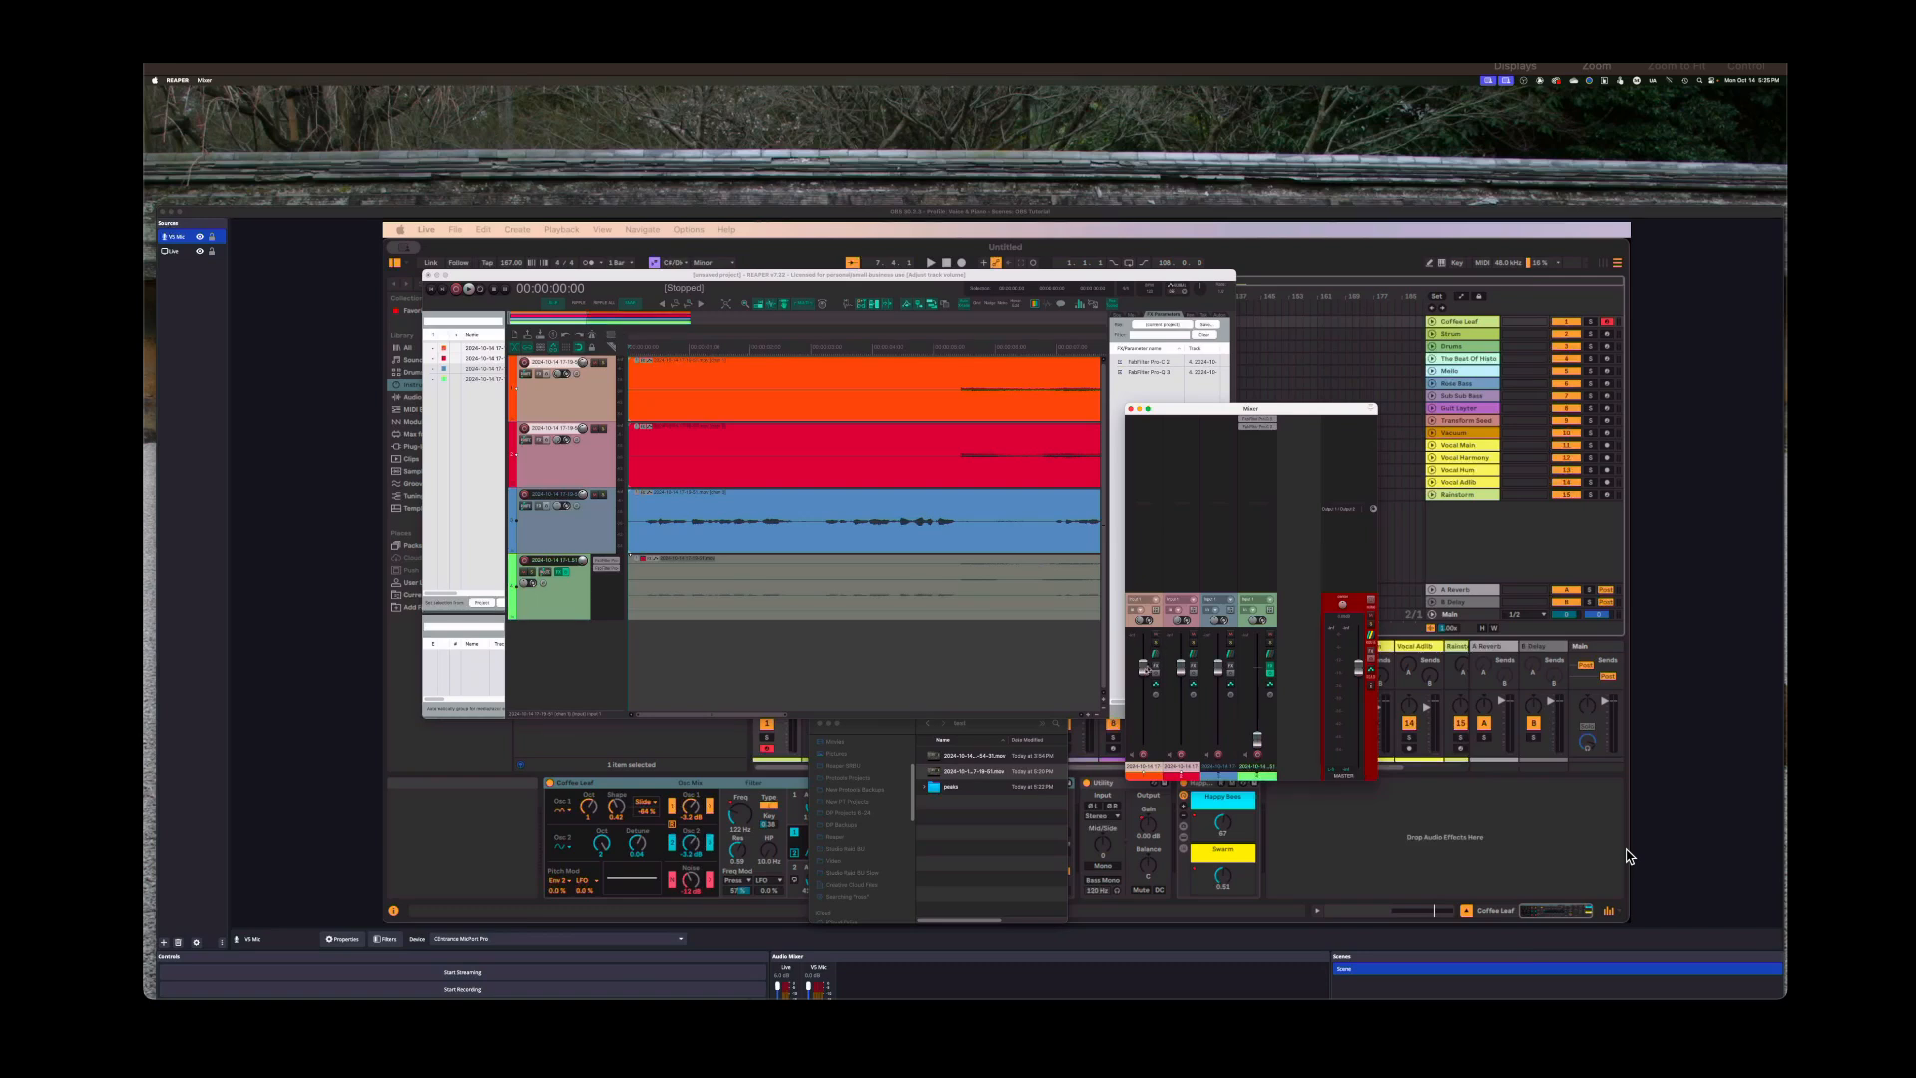
left_click_drag(1141, 668, 1136, 686)
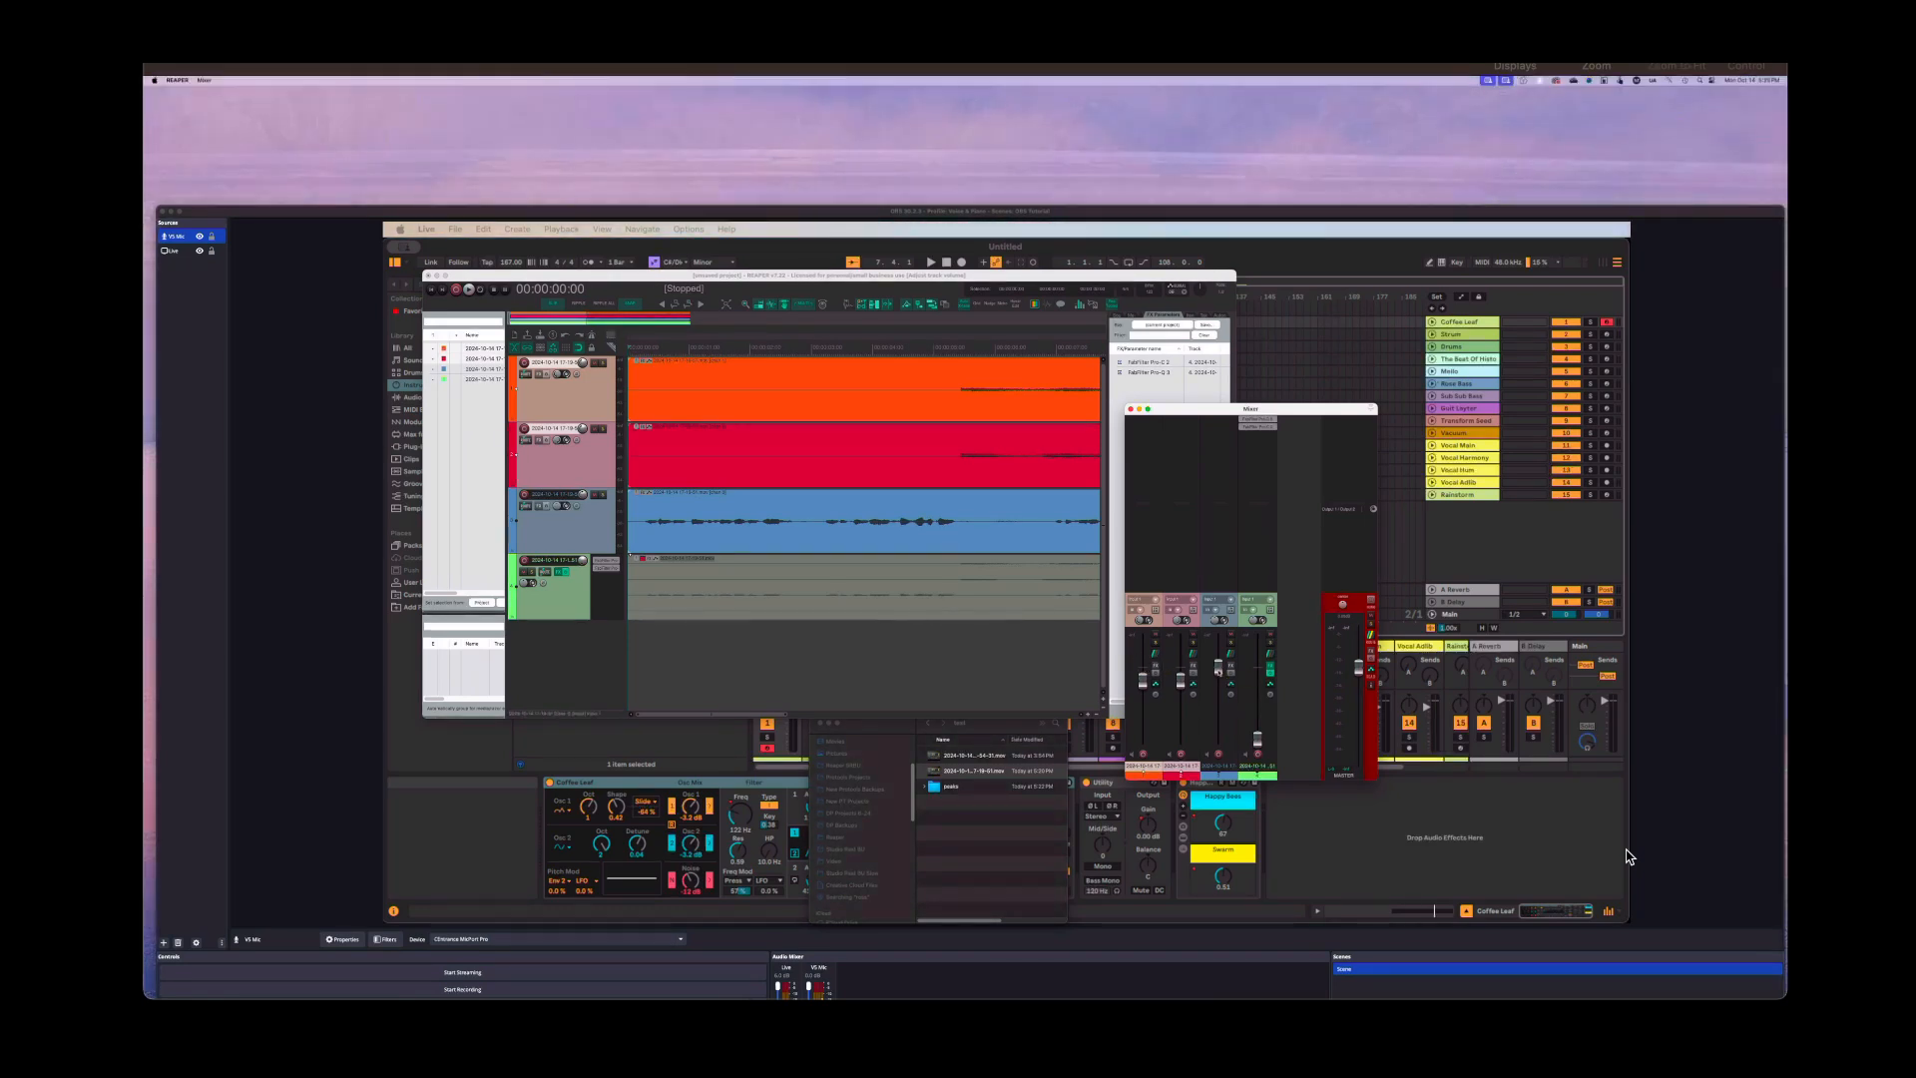
Play the split tracks while balancing the two Live faders against the lowered microphone fader, and bring the microphone level back up after stopping
key("space")
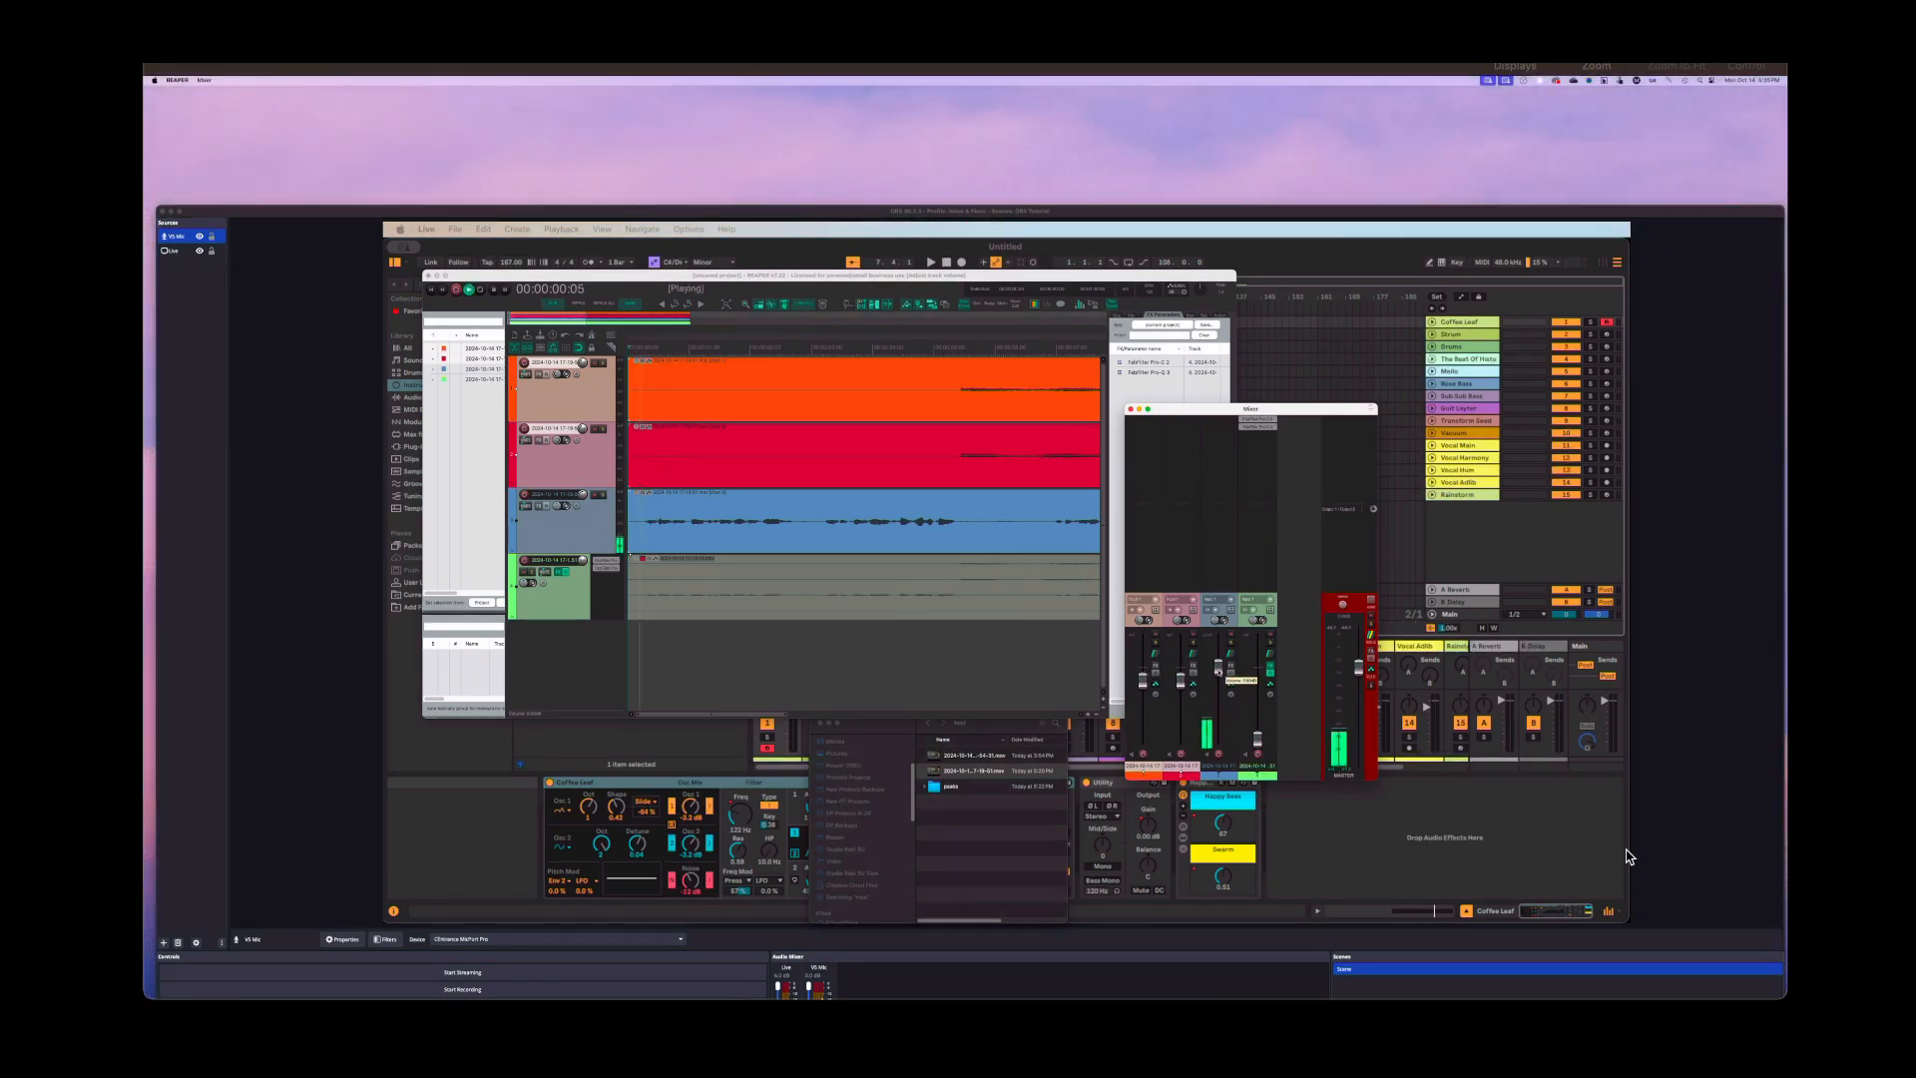
left_click_drag(1201, 784, 1214, 747)
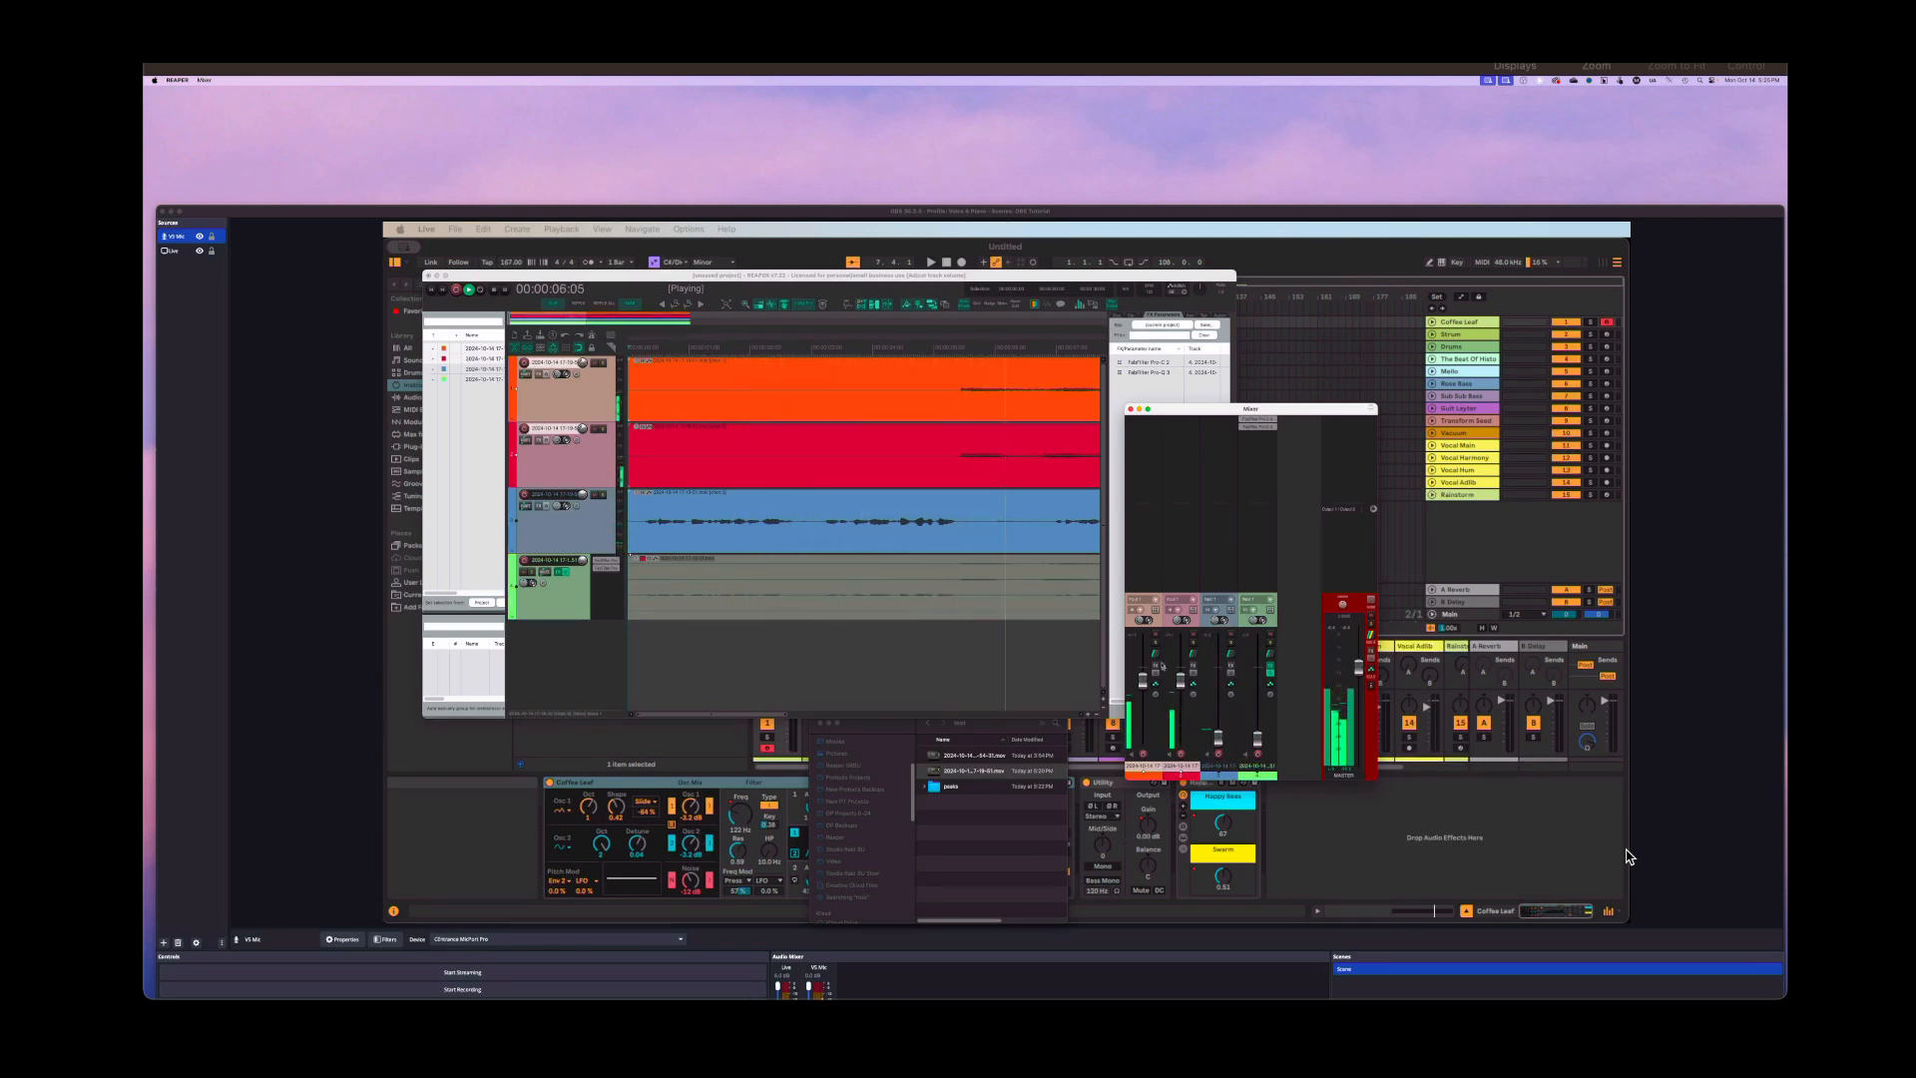
left_click_drag(1180, 680, 1182, 635)
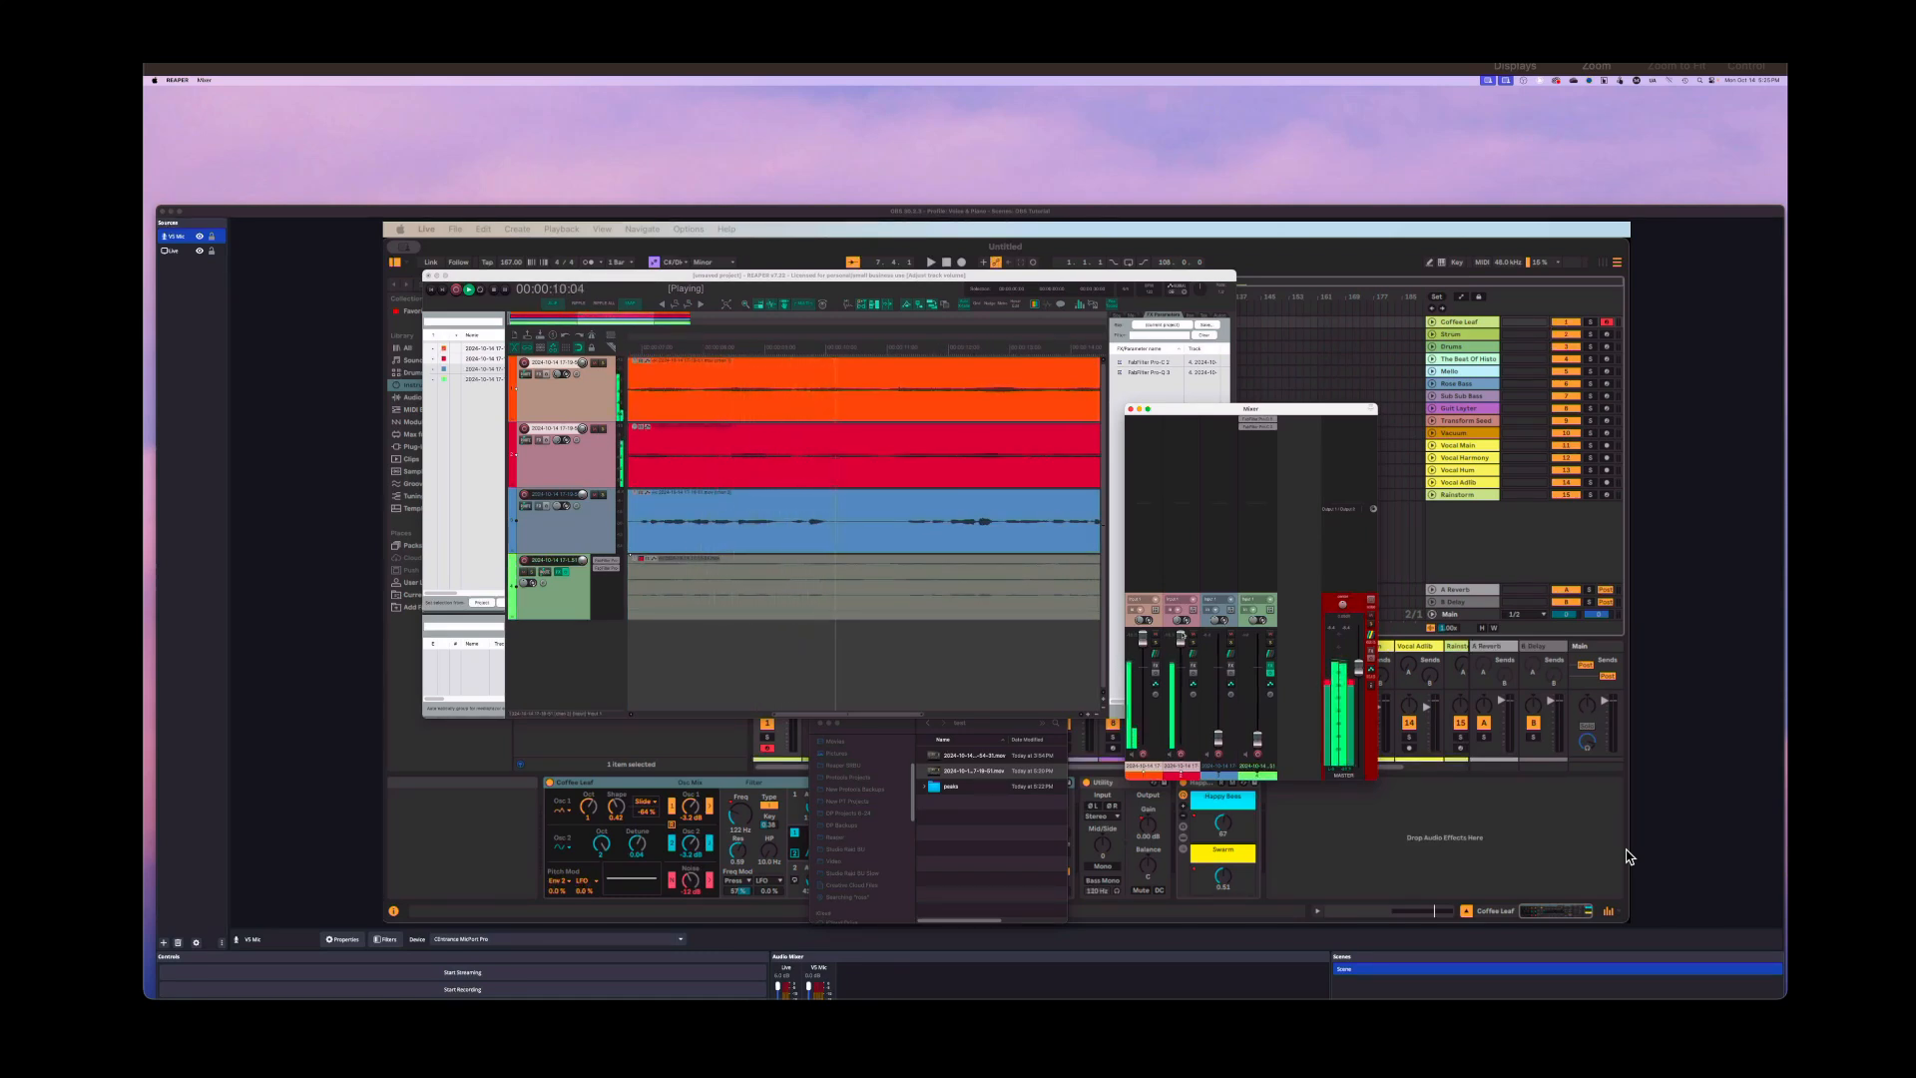
mouse_move(1182, 637)
left_mouse_down()
mouse_move(1184, 746)
mouse_move(1185, 648)
mouse_move(1169, 661)
left_mouse_up()
key("space")
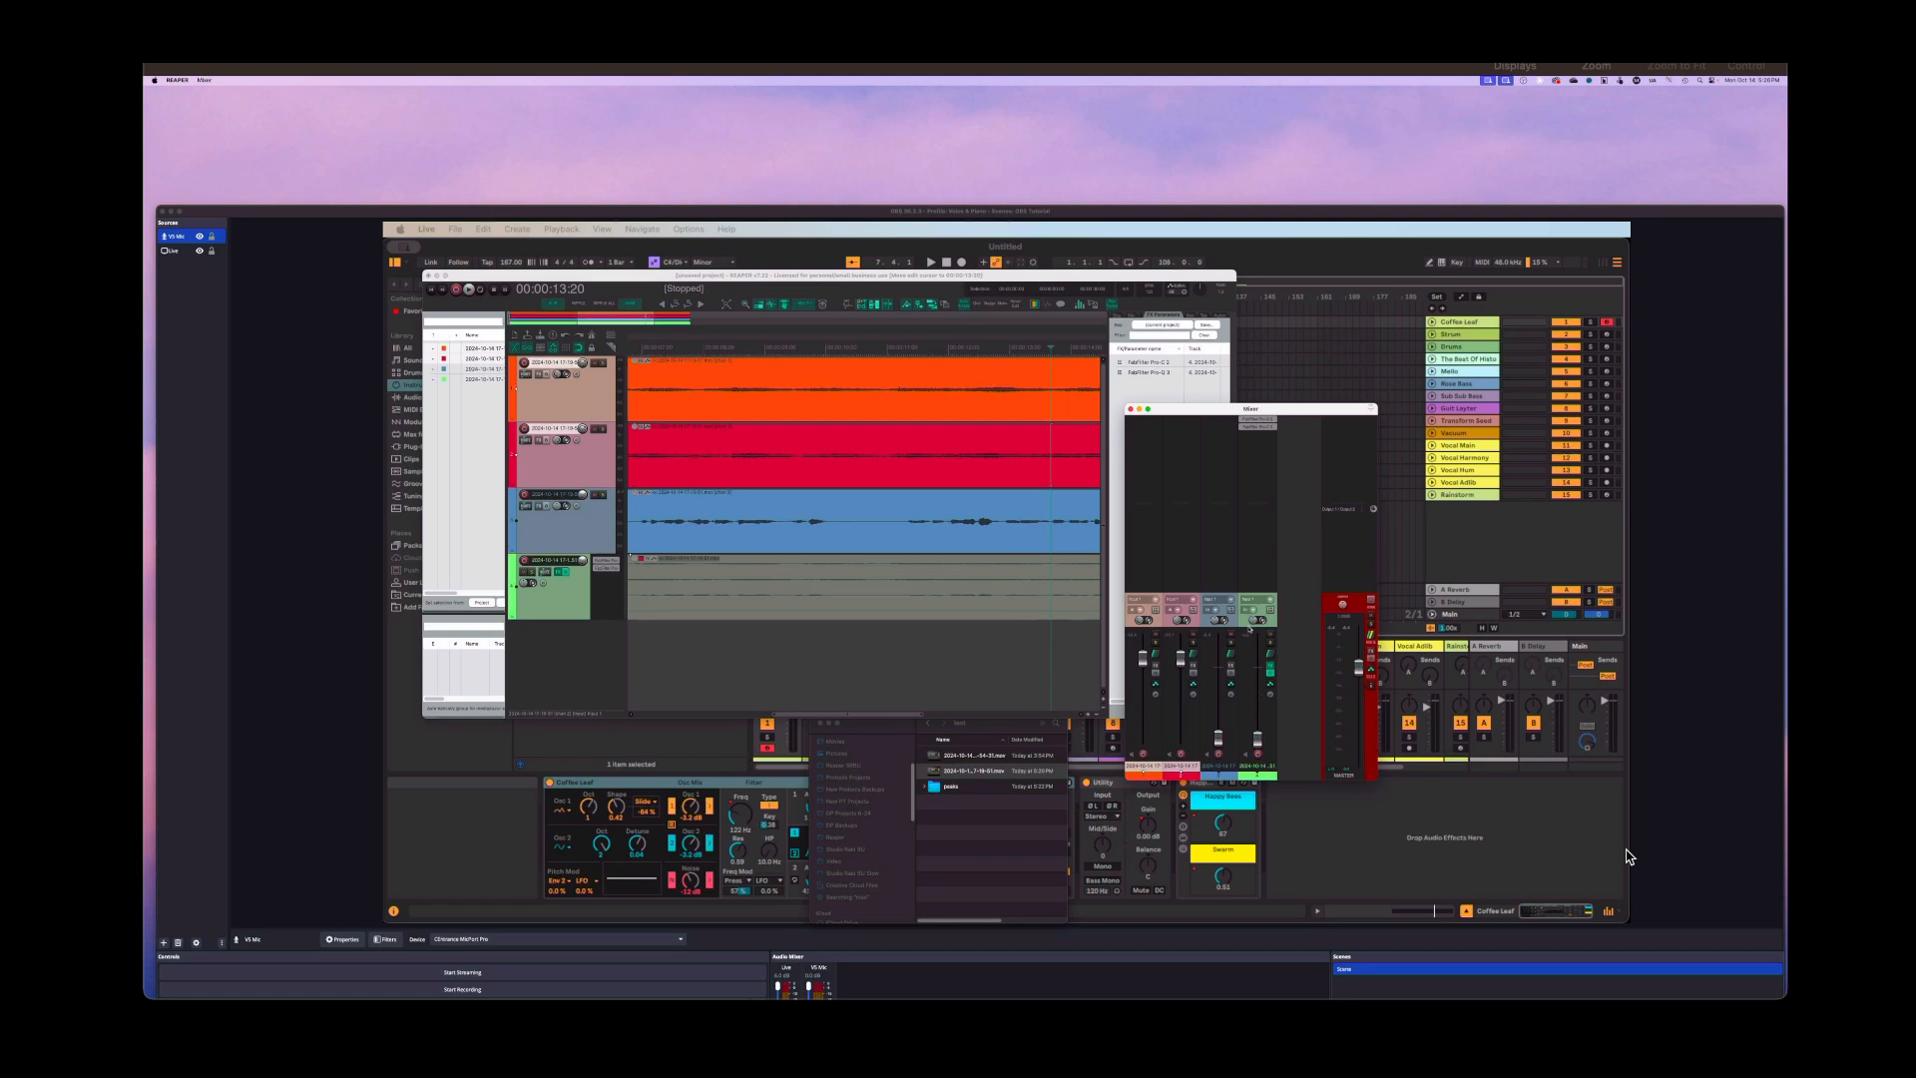
left_click_drag(1218, 737, 1218, 664)
Copy the original track's FabFilter effects to the blue microphone track and open its Pro-Q 3 equalizer
left_click_drag(1229, 425, 1223, 427)
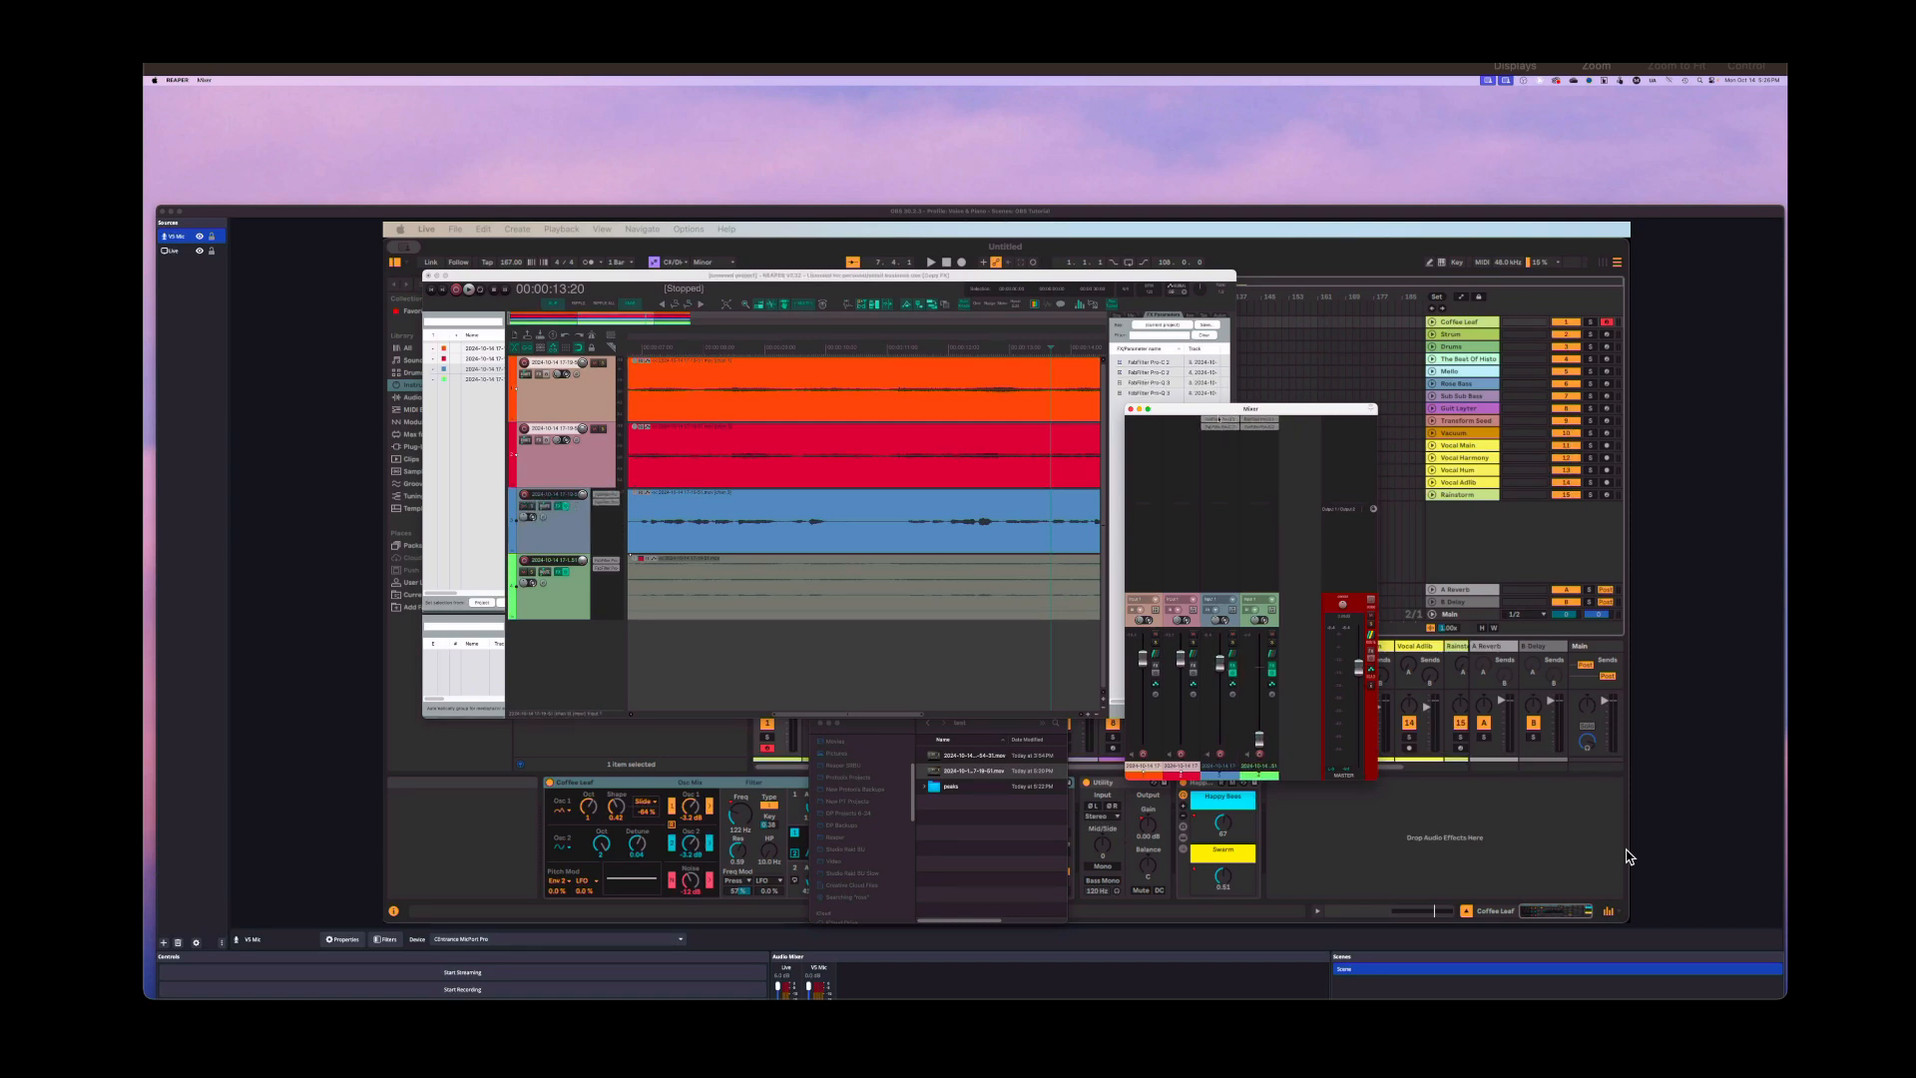
double_click(1219, 421)
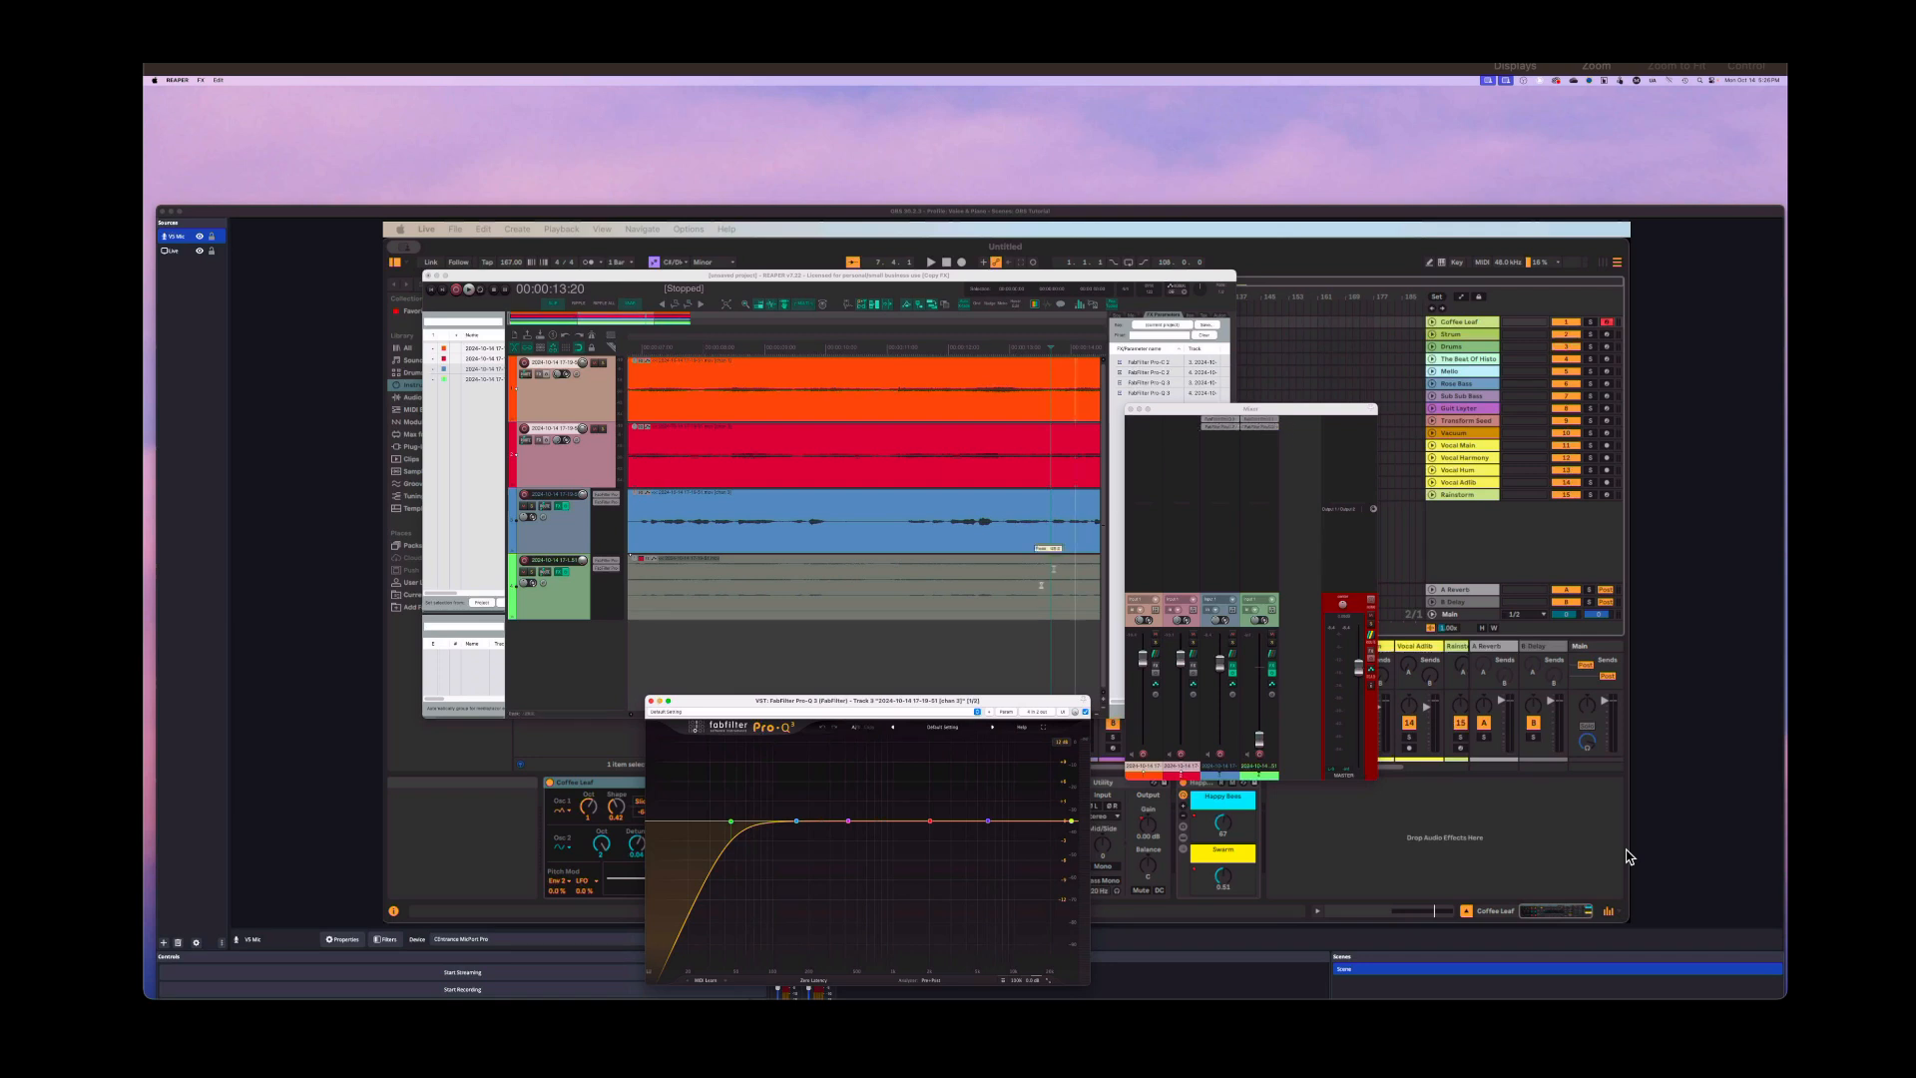
Move the low-cut band of the microphone track's Pro-Q 3 to a higher frequency while the recording plays, and stop playback
key("space")
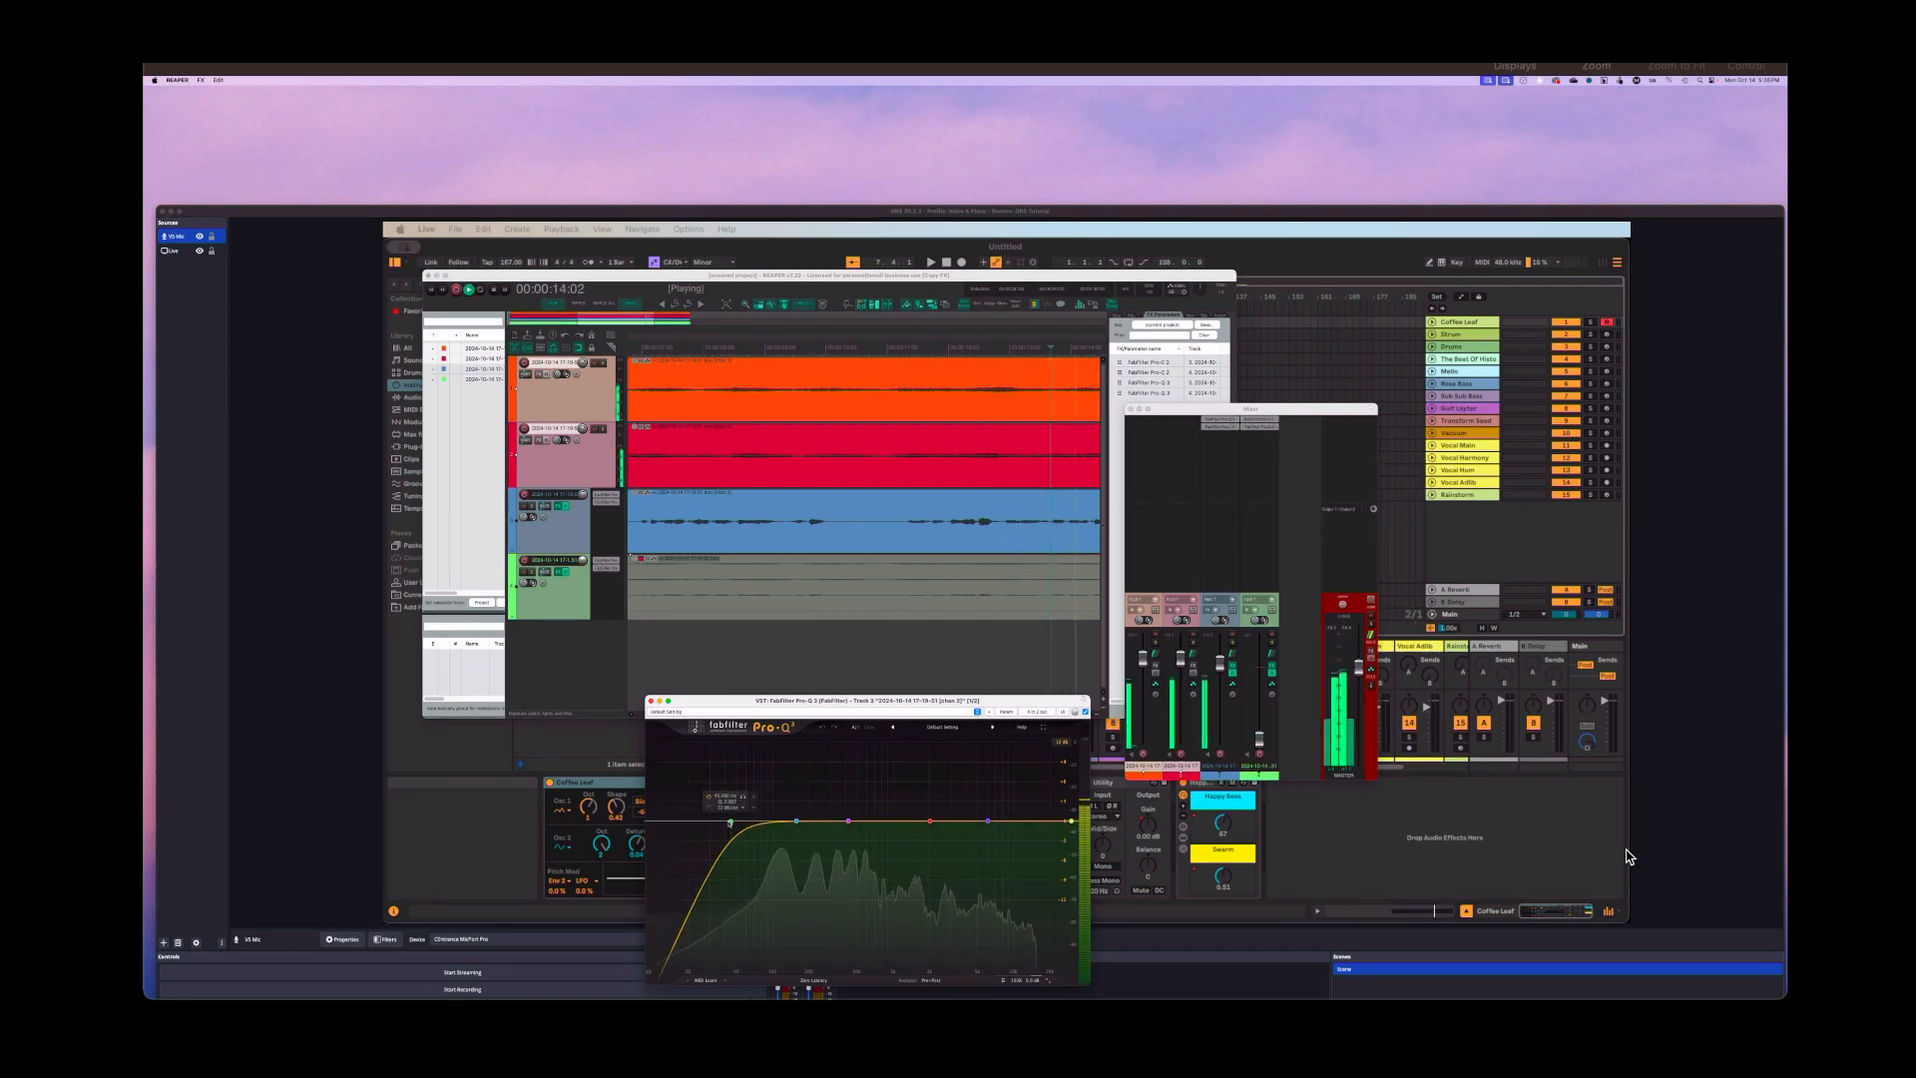
left_click_drag(731, 822, 760, 820)
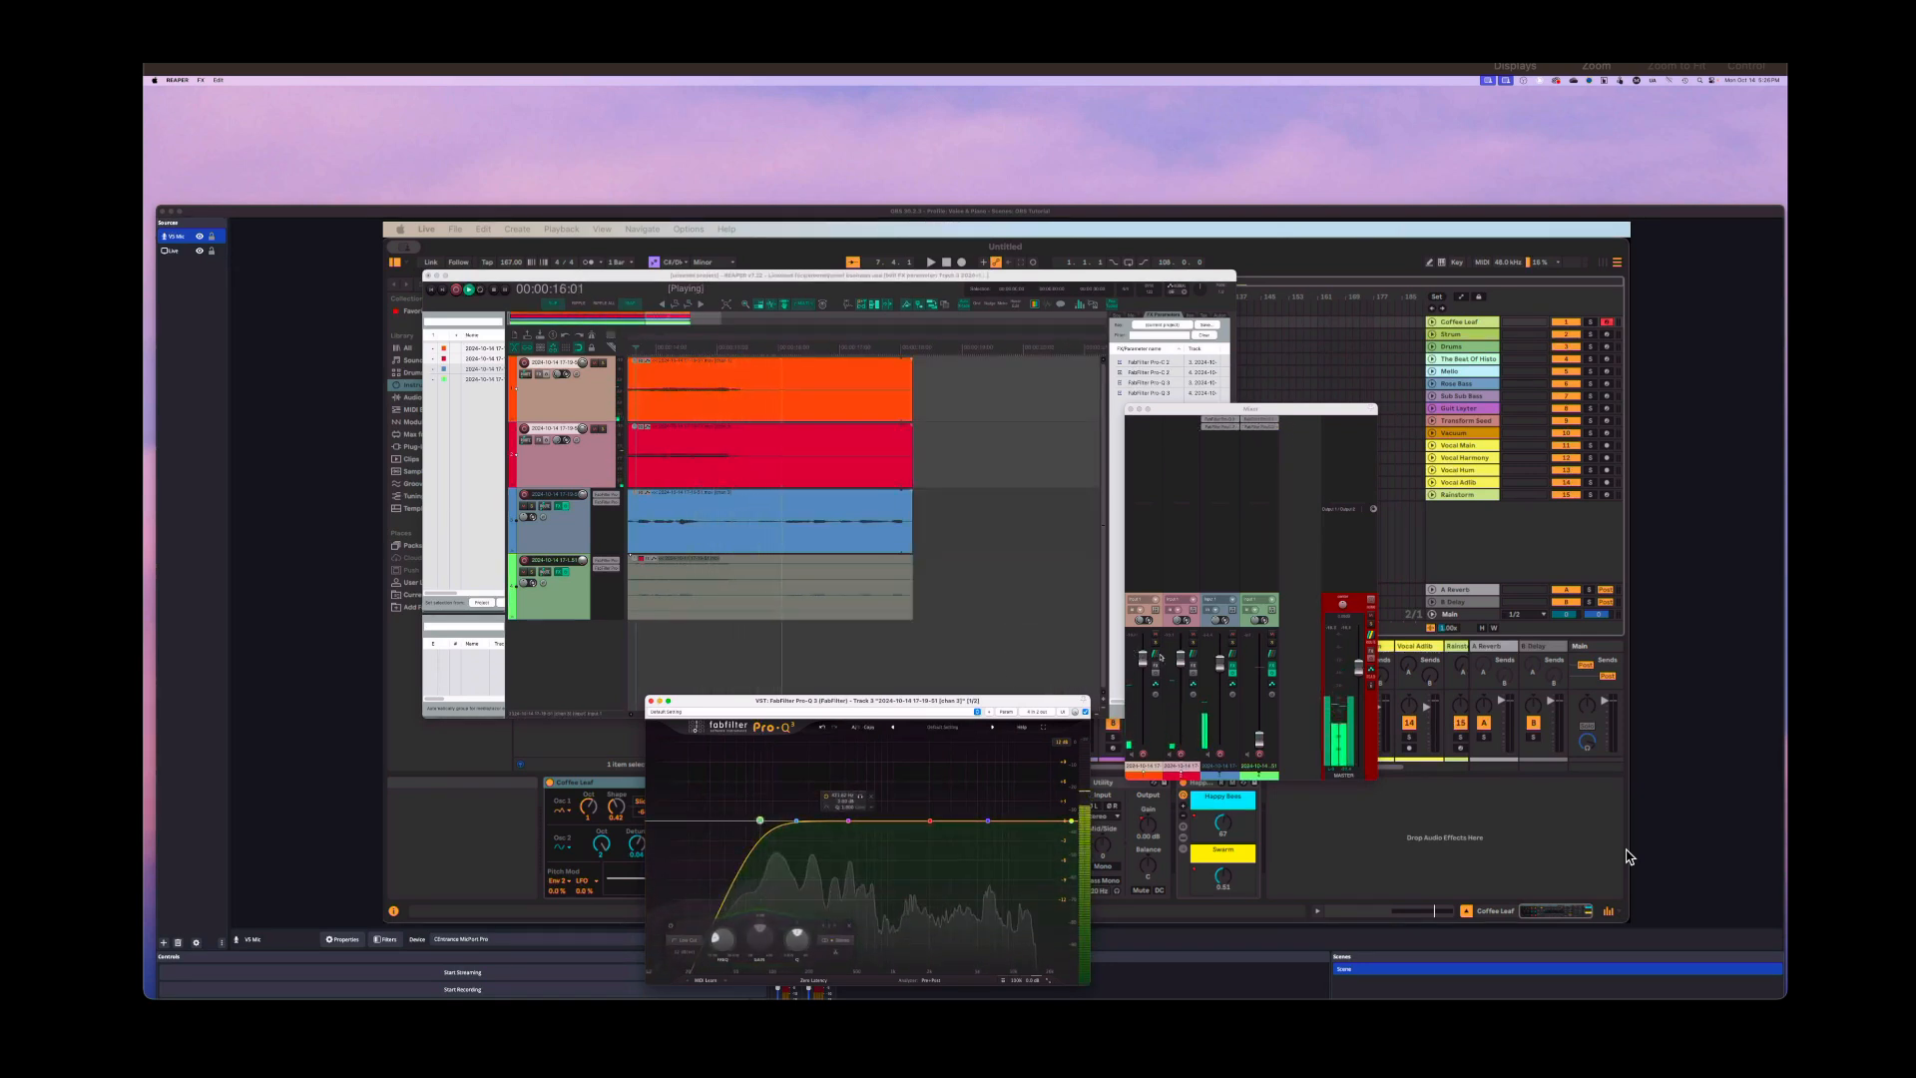
key("space")
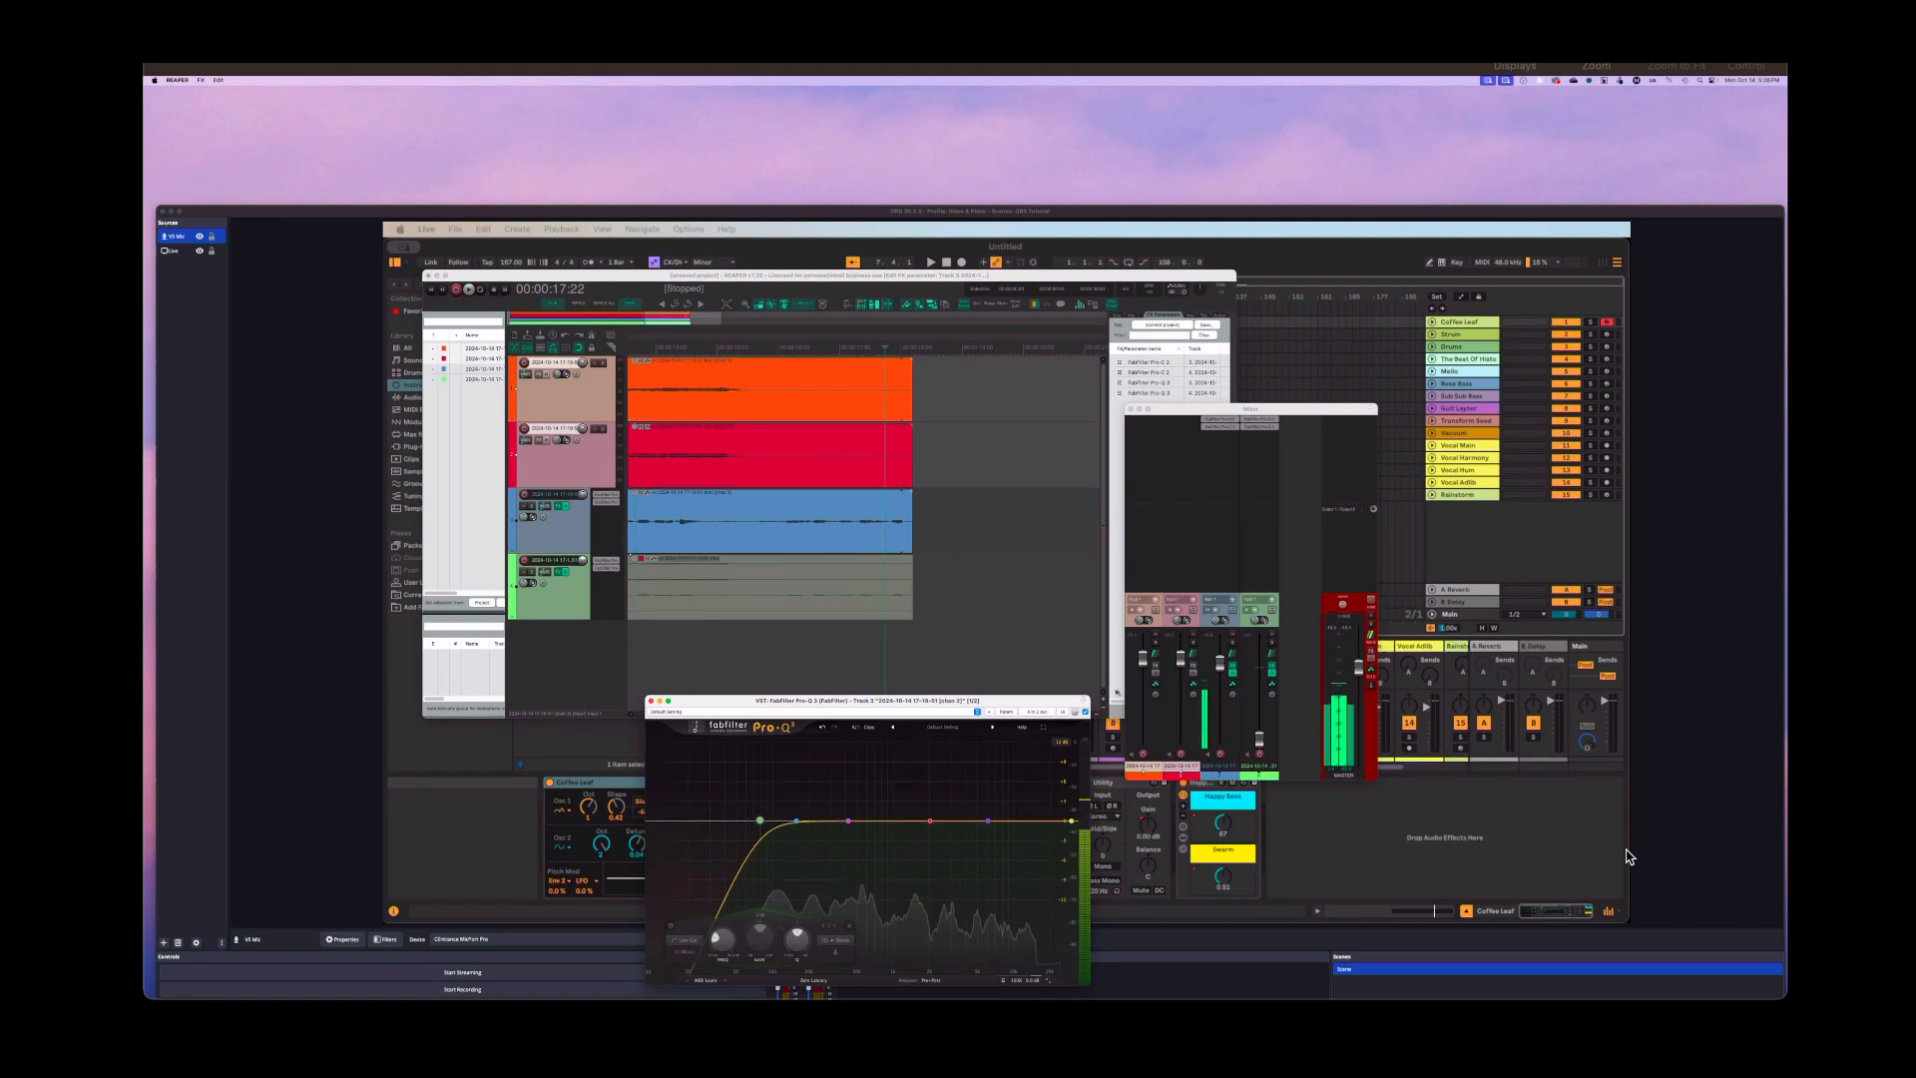
Open the Pro-C 2 compressor on the green original track for a look, and close both FabFilter plug-in windows
left_click(1270, 426)
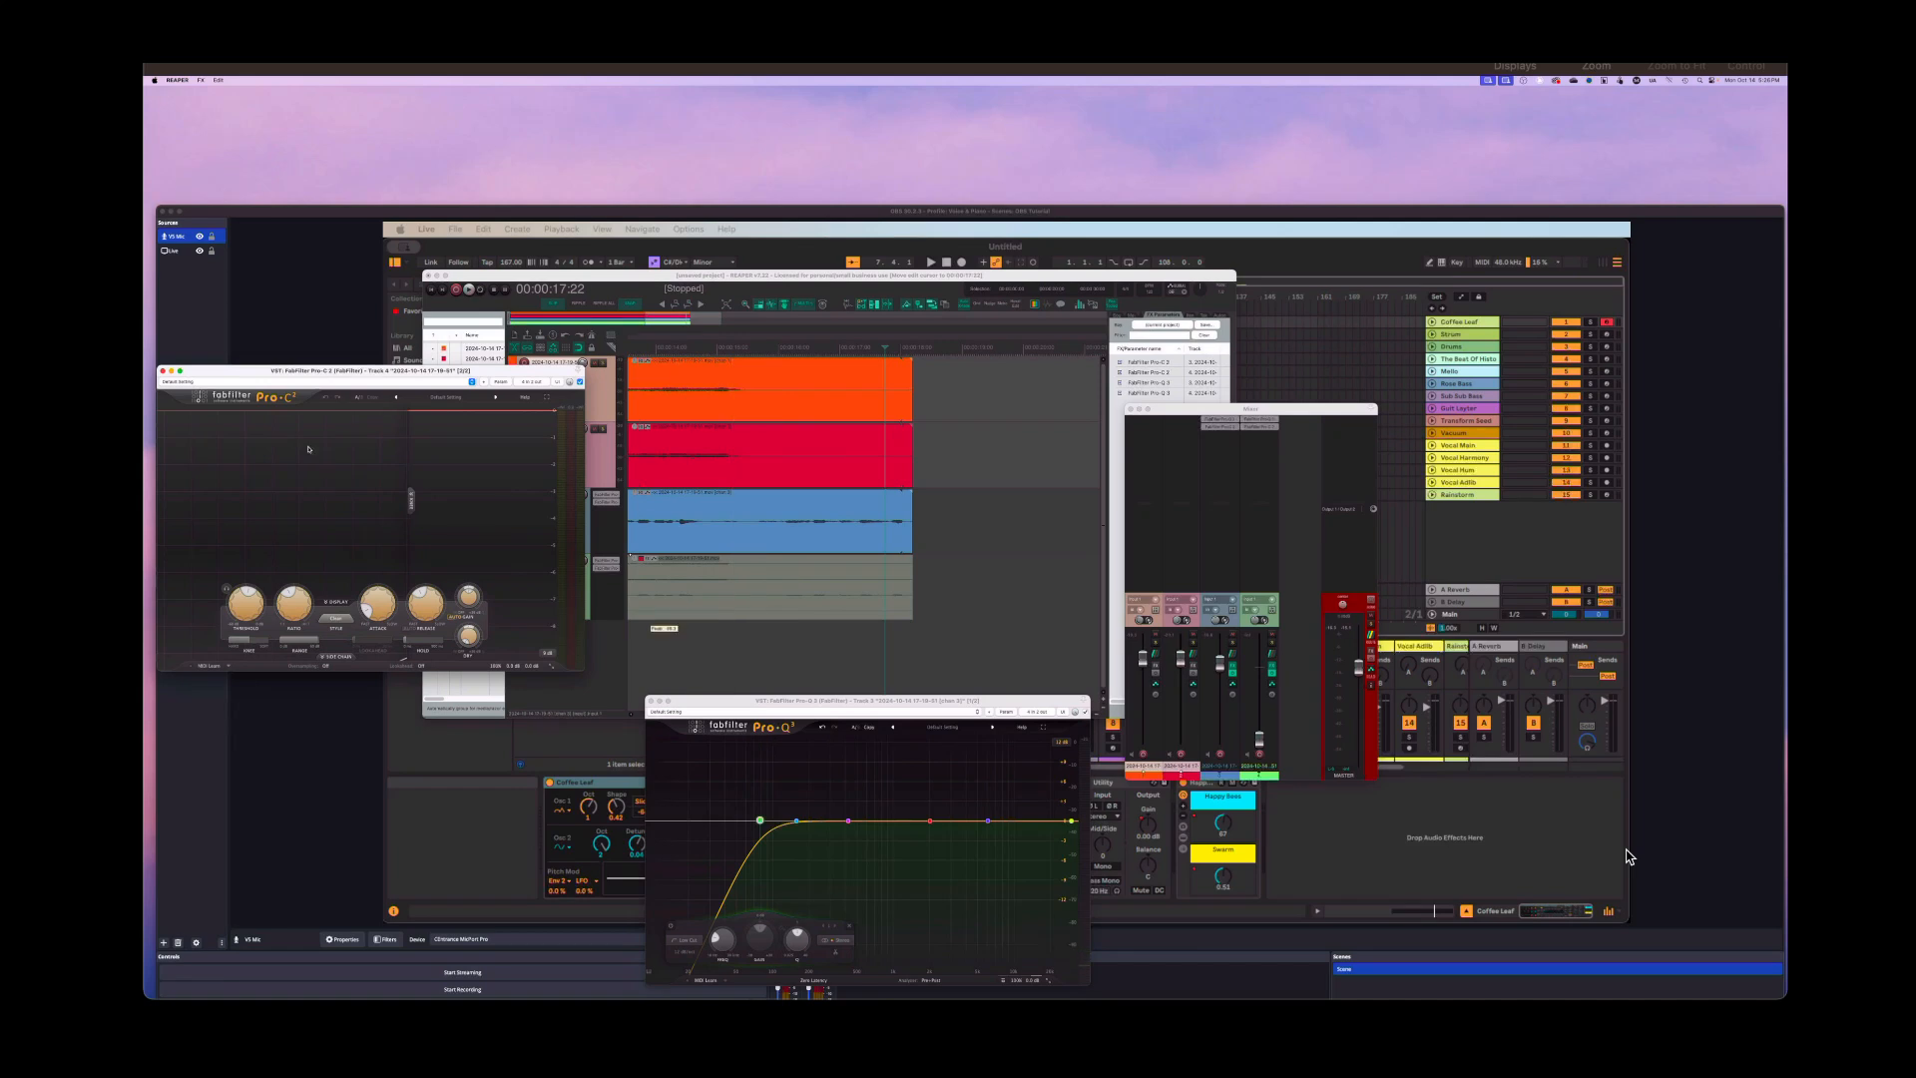
left_click(163, 370)
left_click(651, 701)
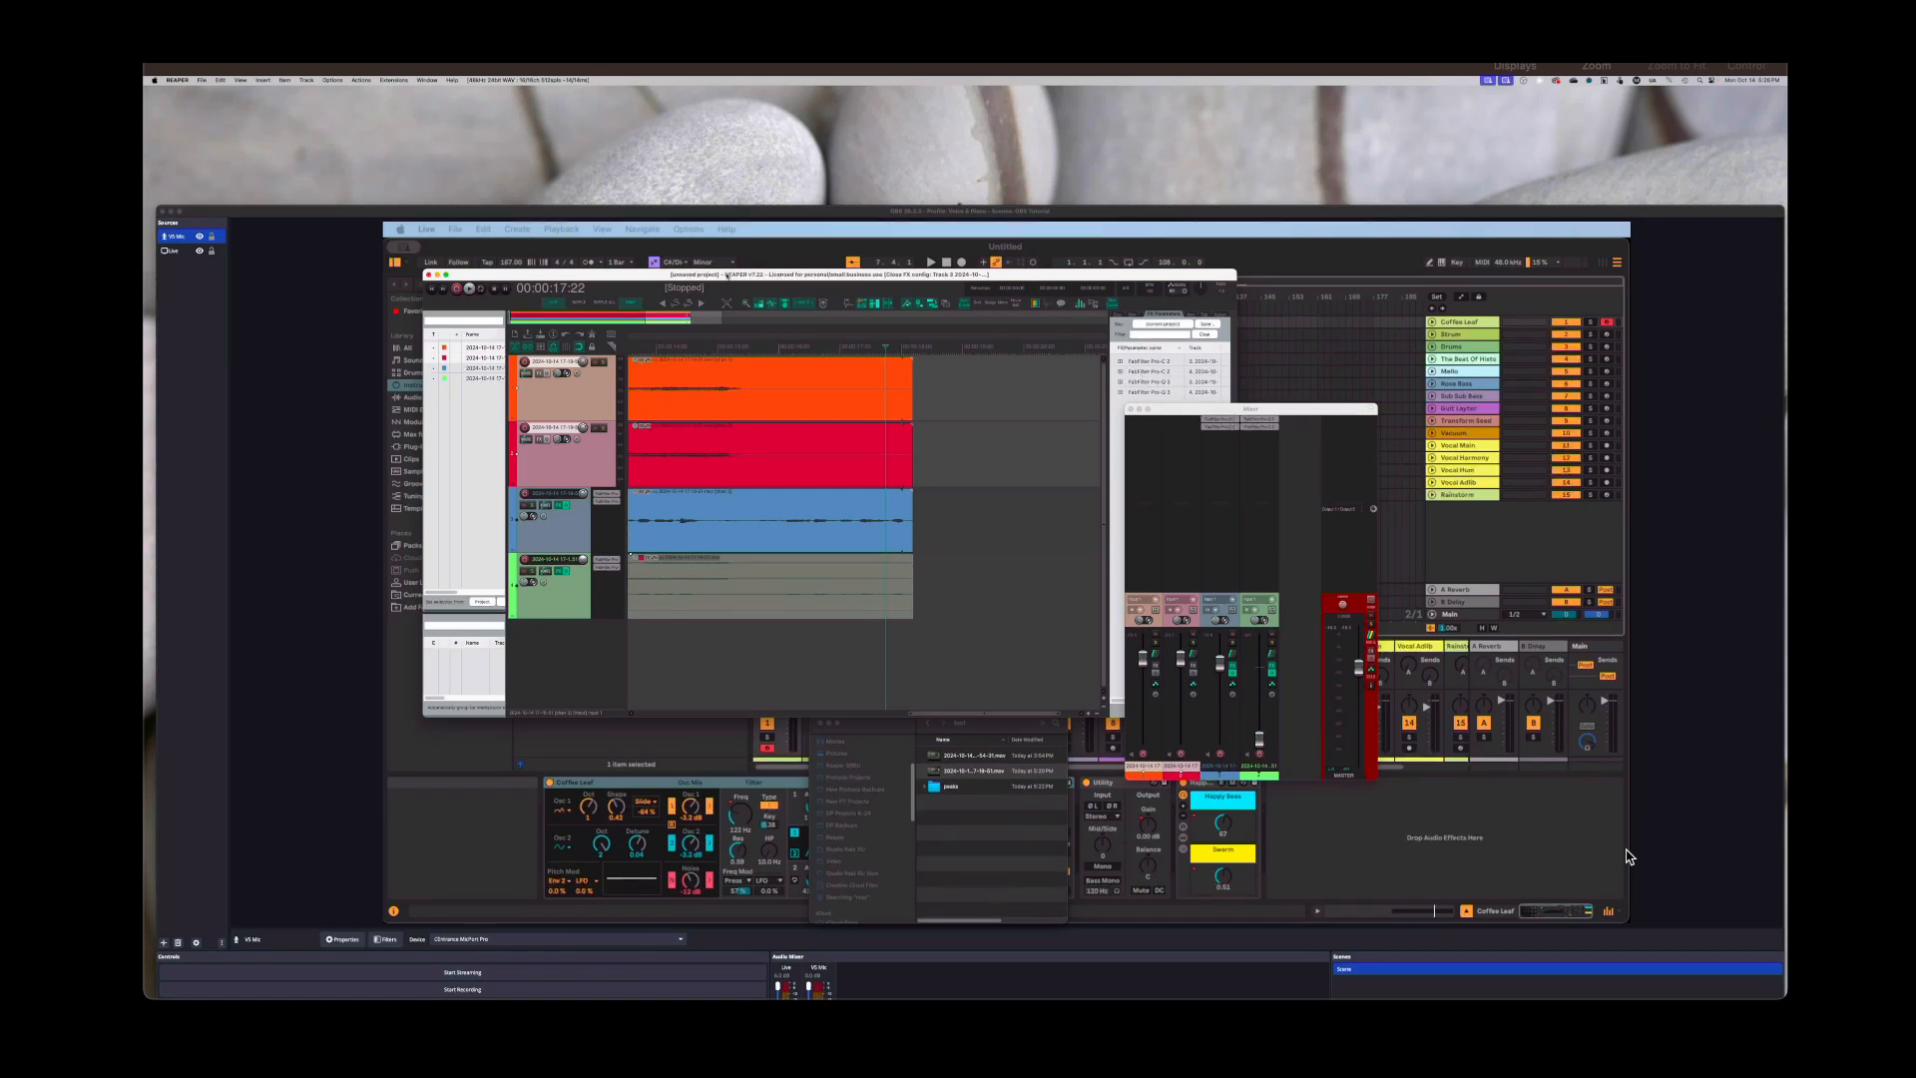
Show the Video Window and move it aside so it does not cover the audio items
key("minus")
key("minus")
key("minus")
key("minus")
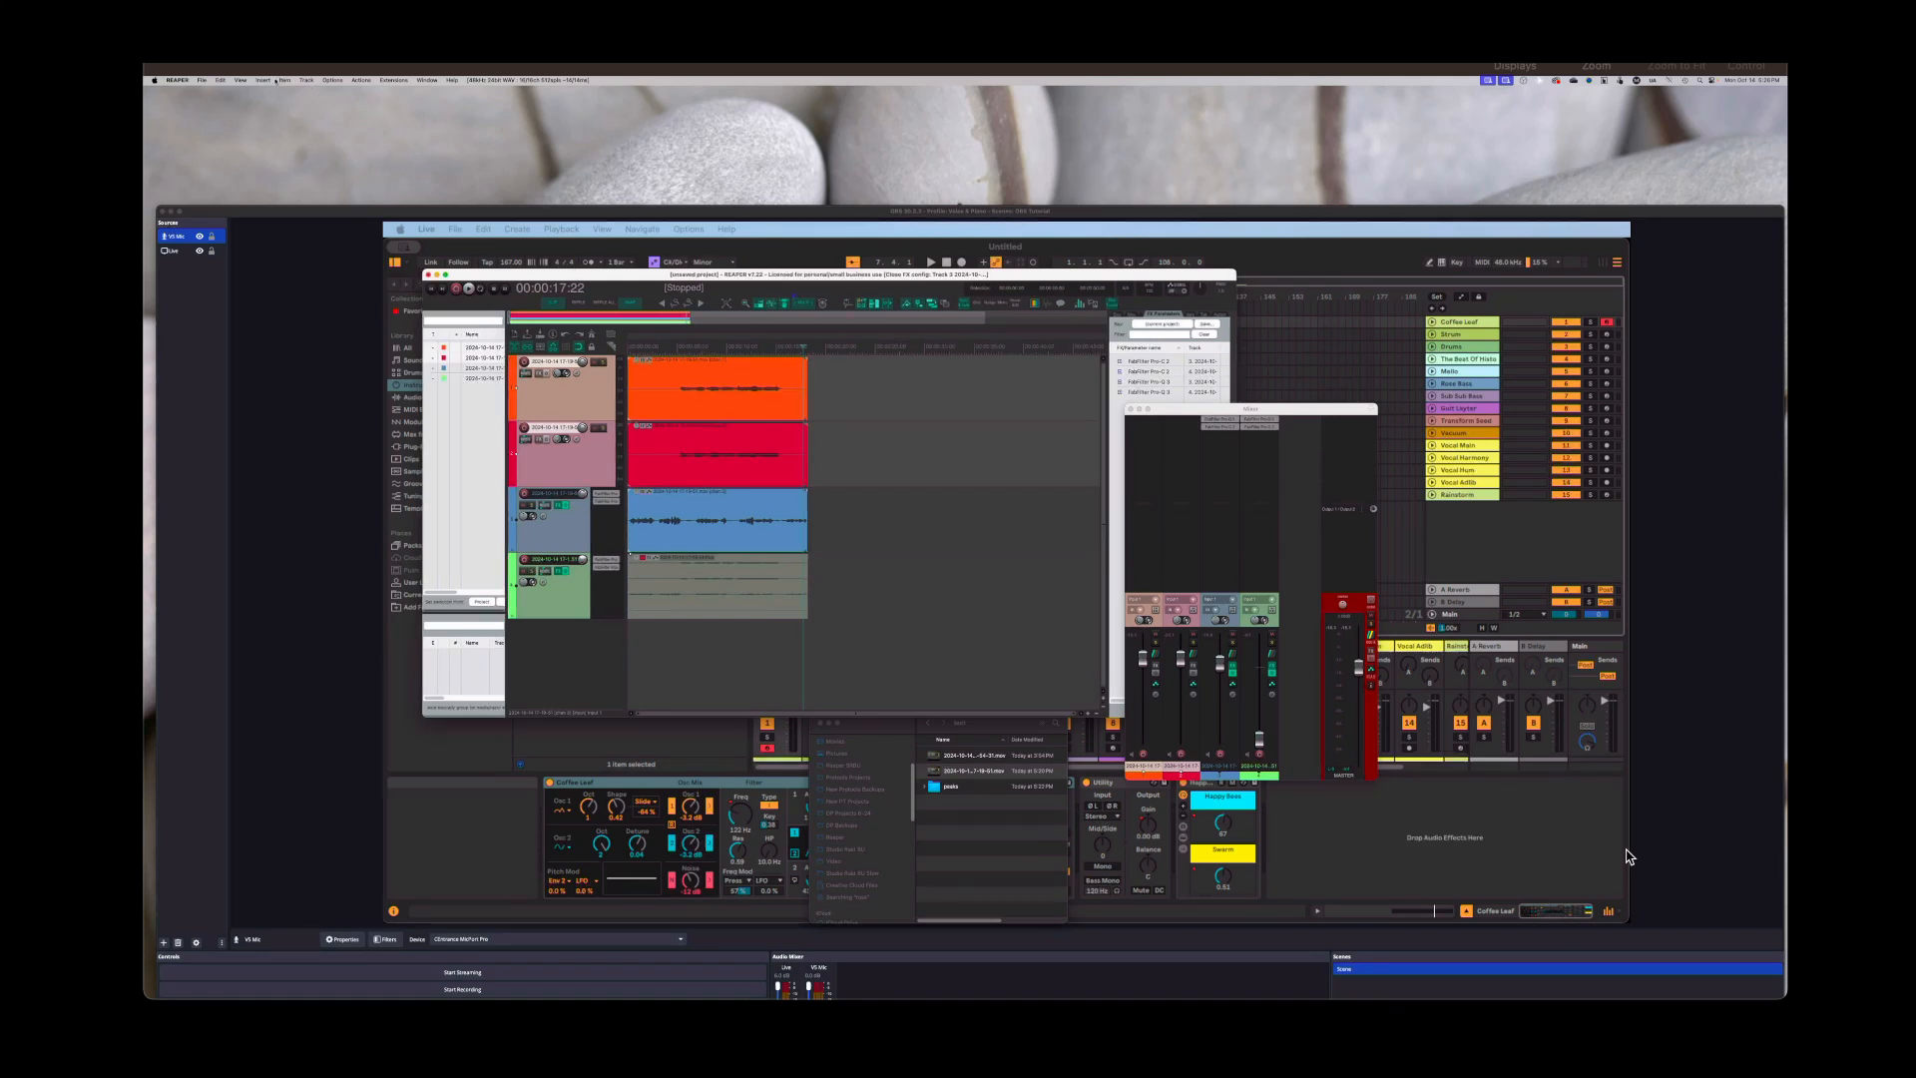
left_click(244, 80)
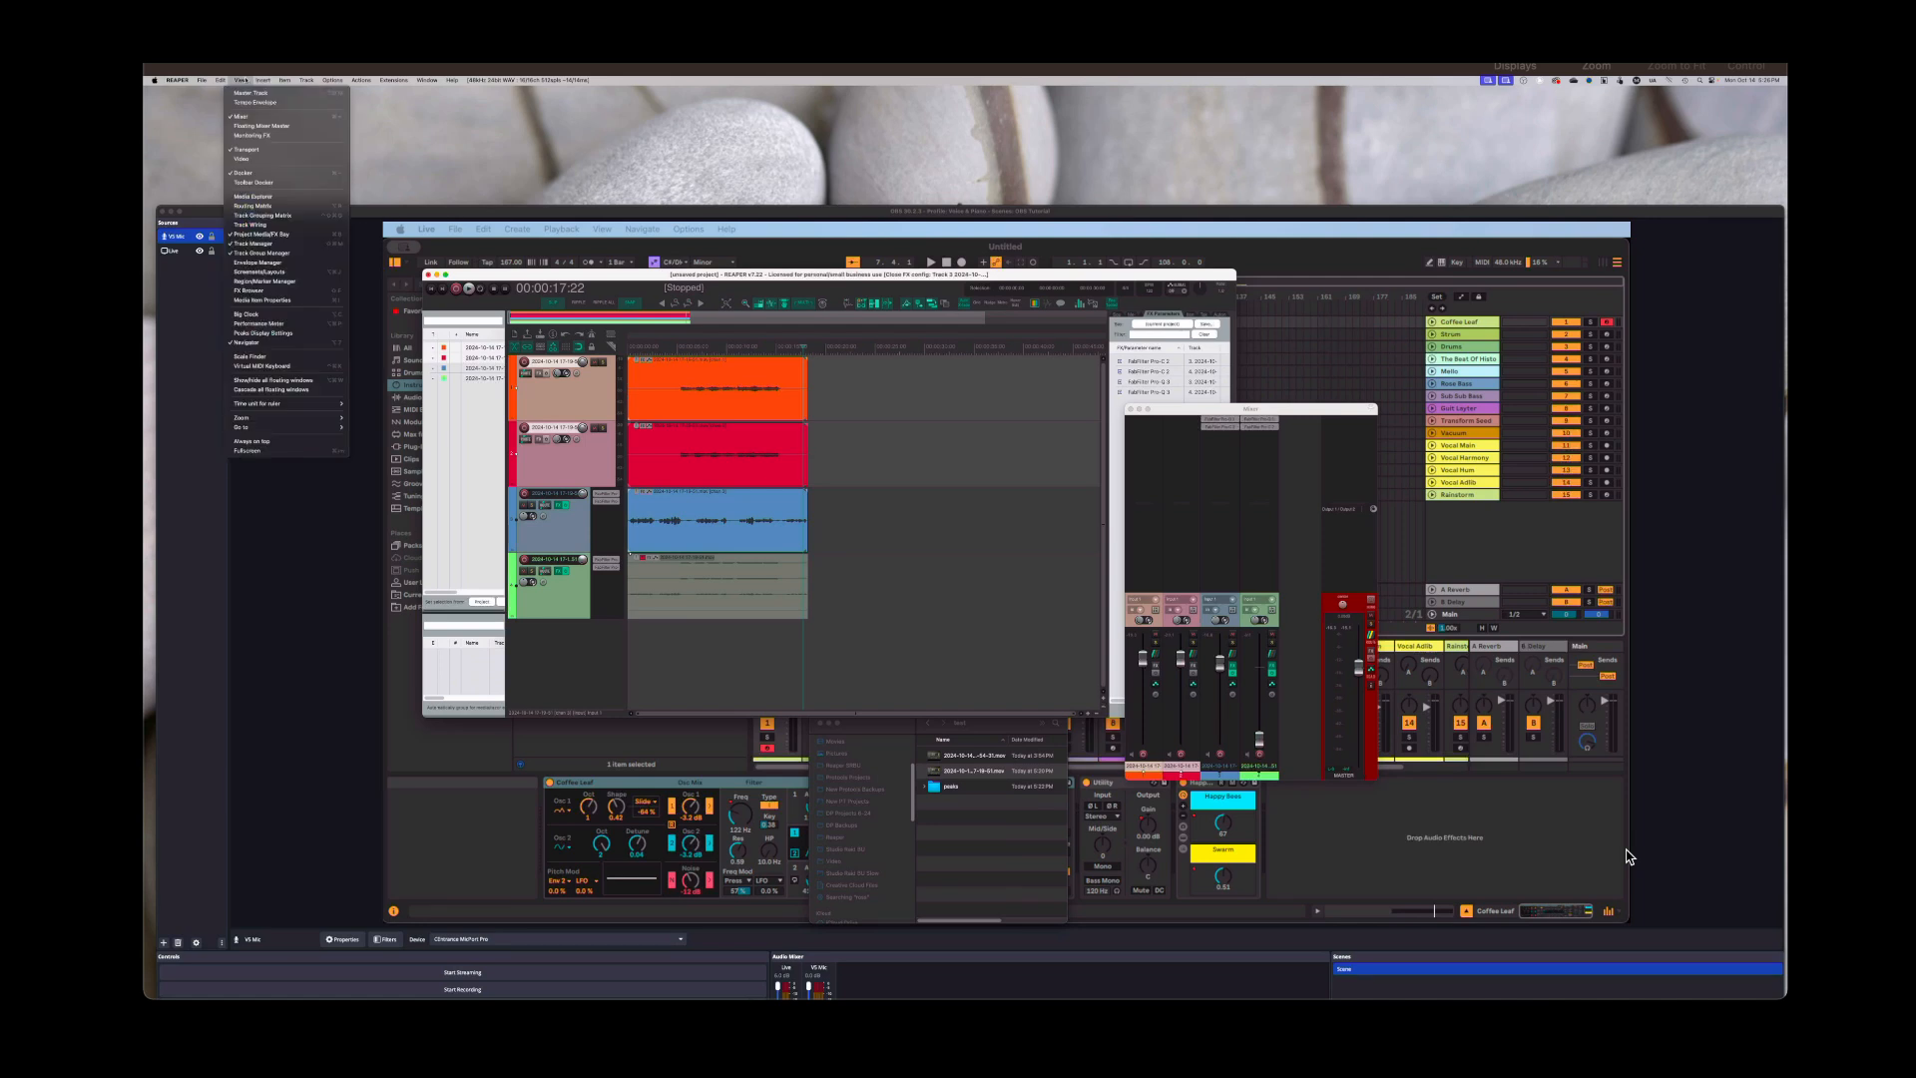
left_click(270, 160)
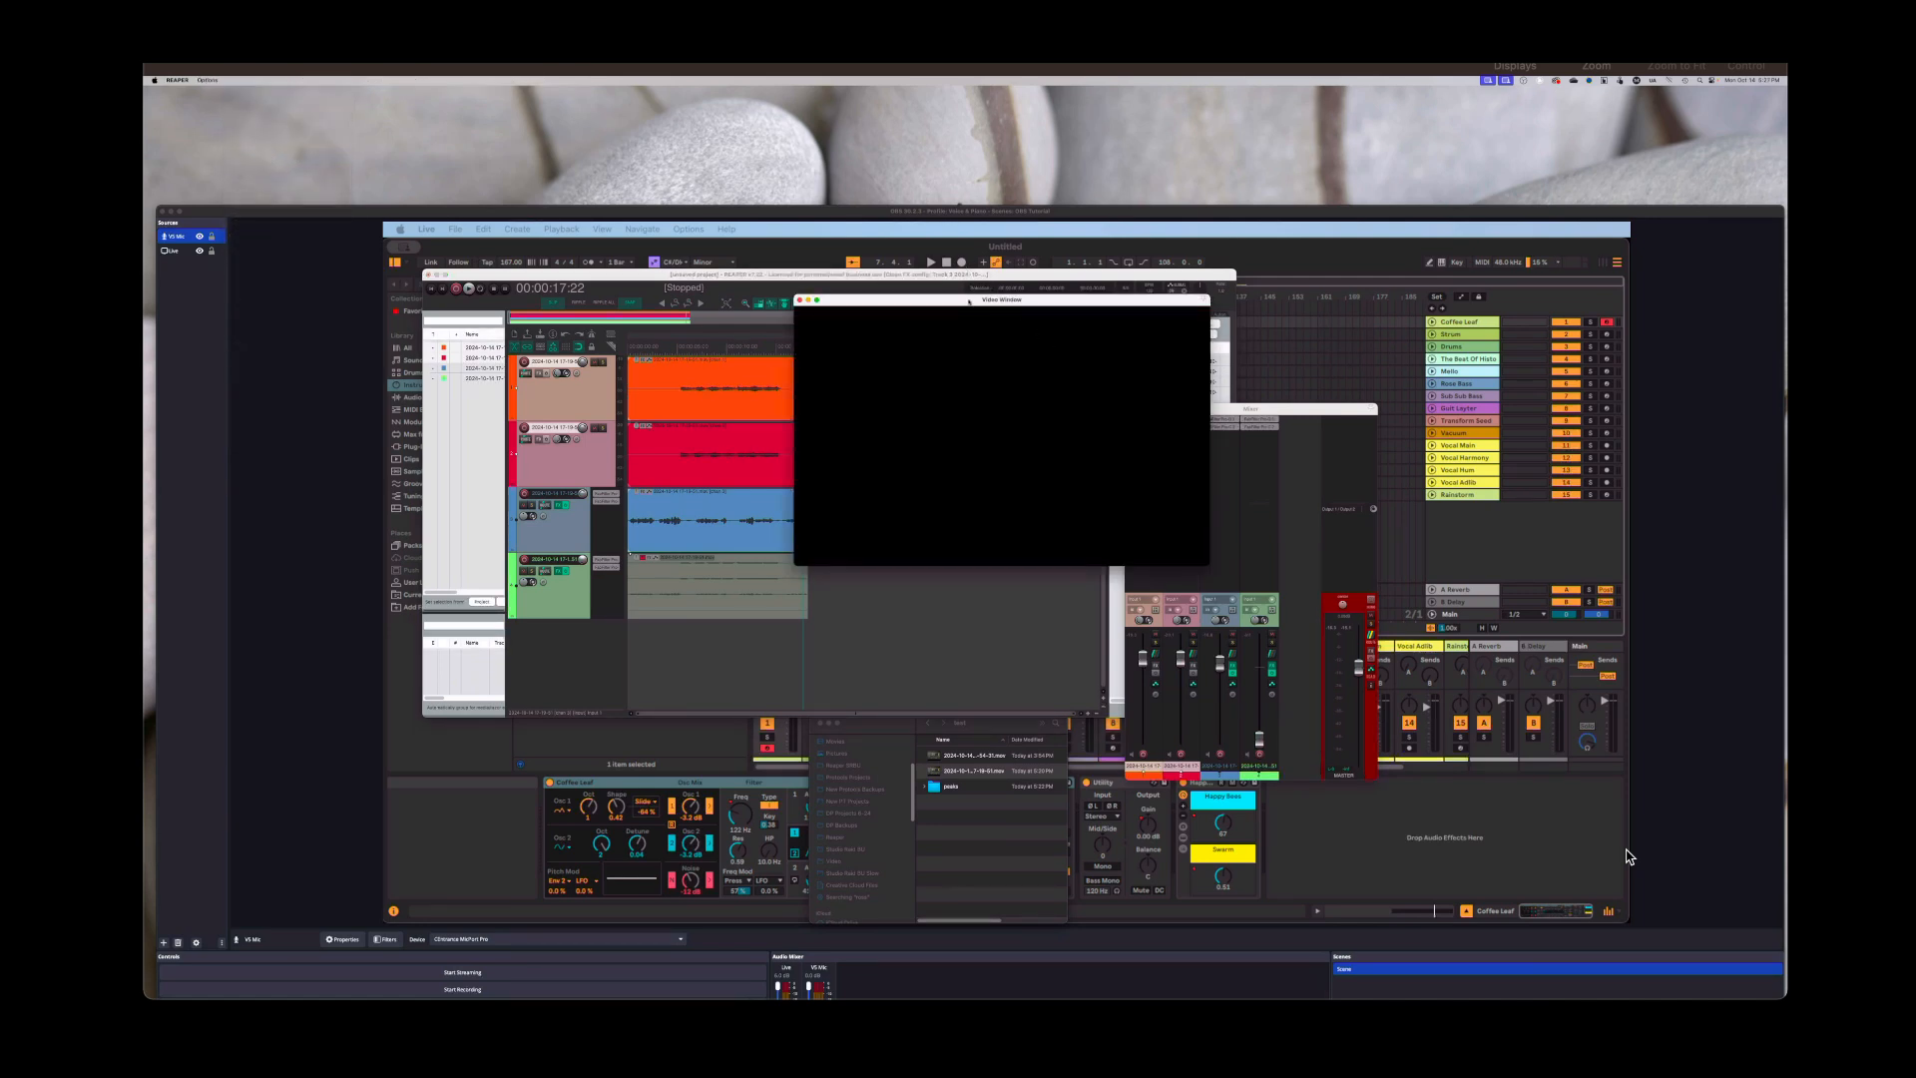
left_click_drag(968, 301, 1071, 303)
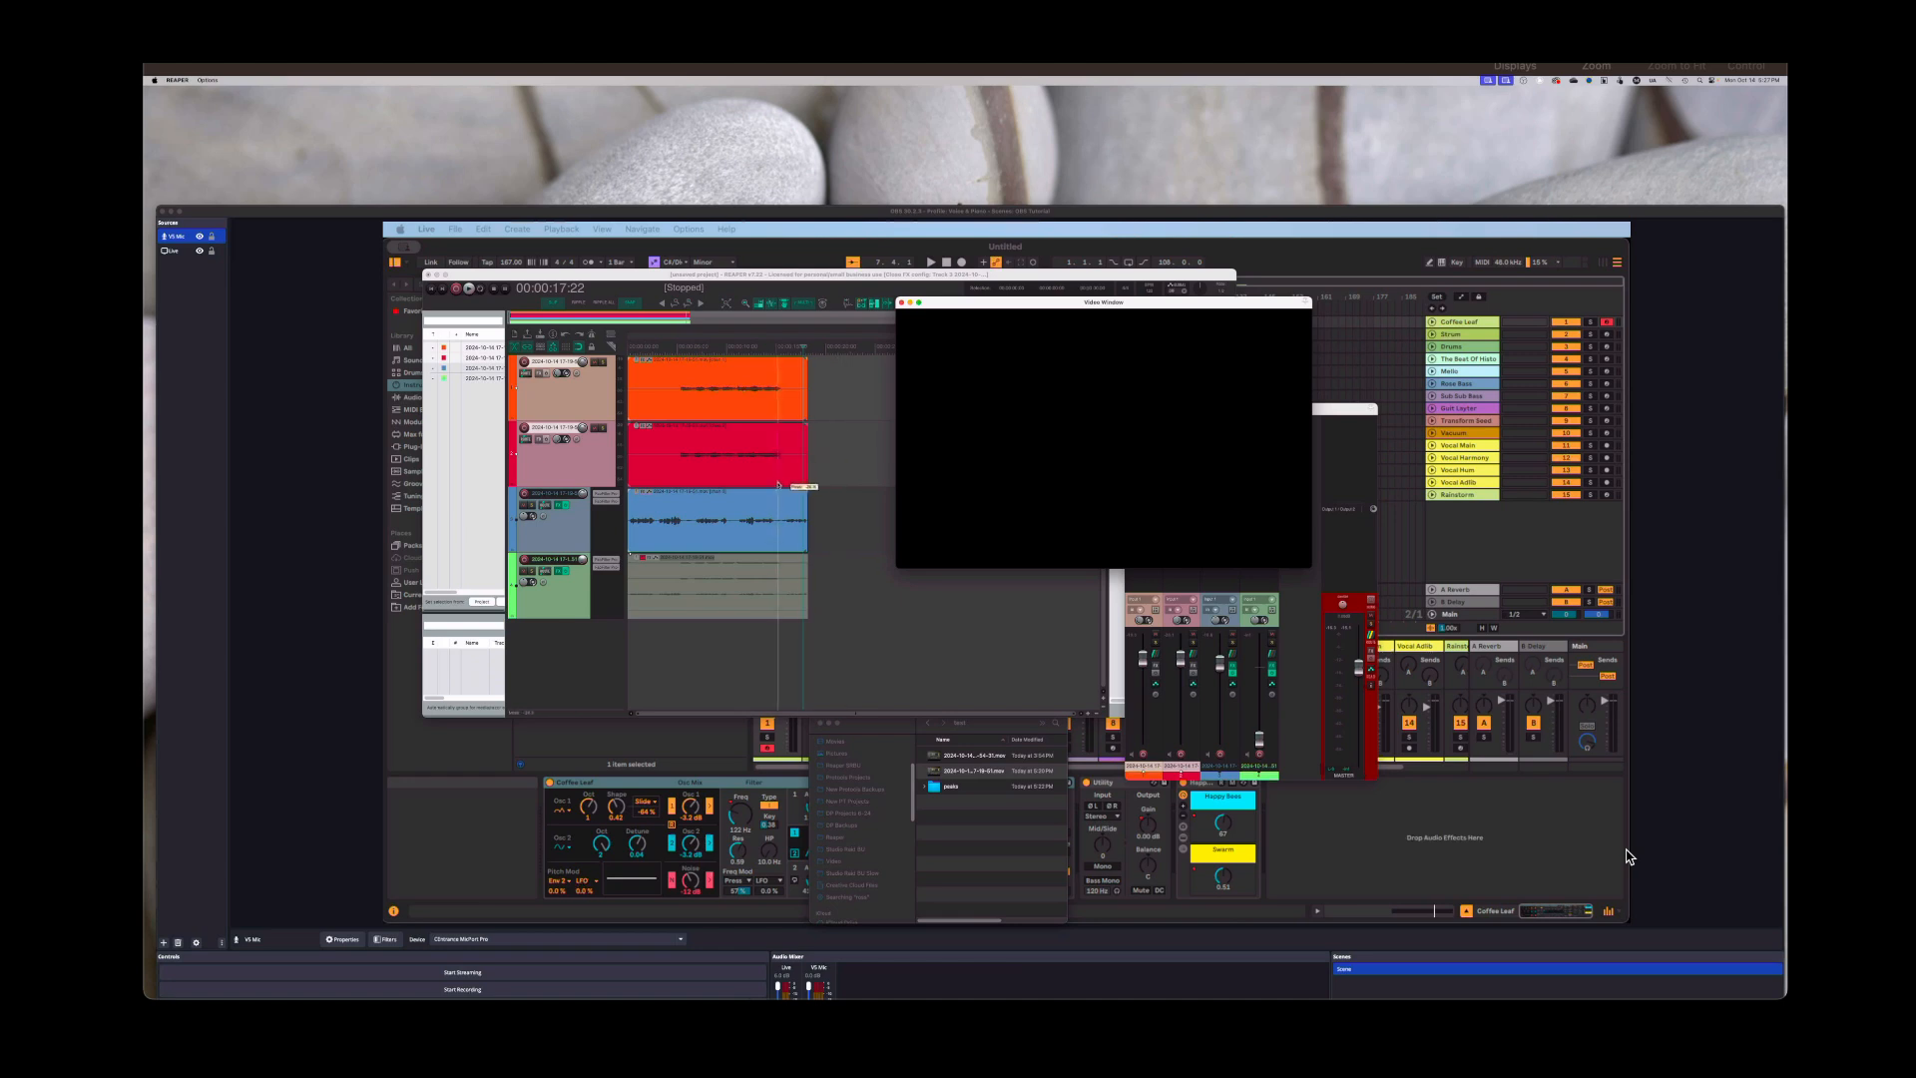
Unmute the green original video item so its picture shows, and play the recording from near its start to check picture and sound
left_click(671, 346)
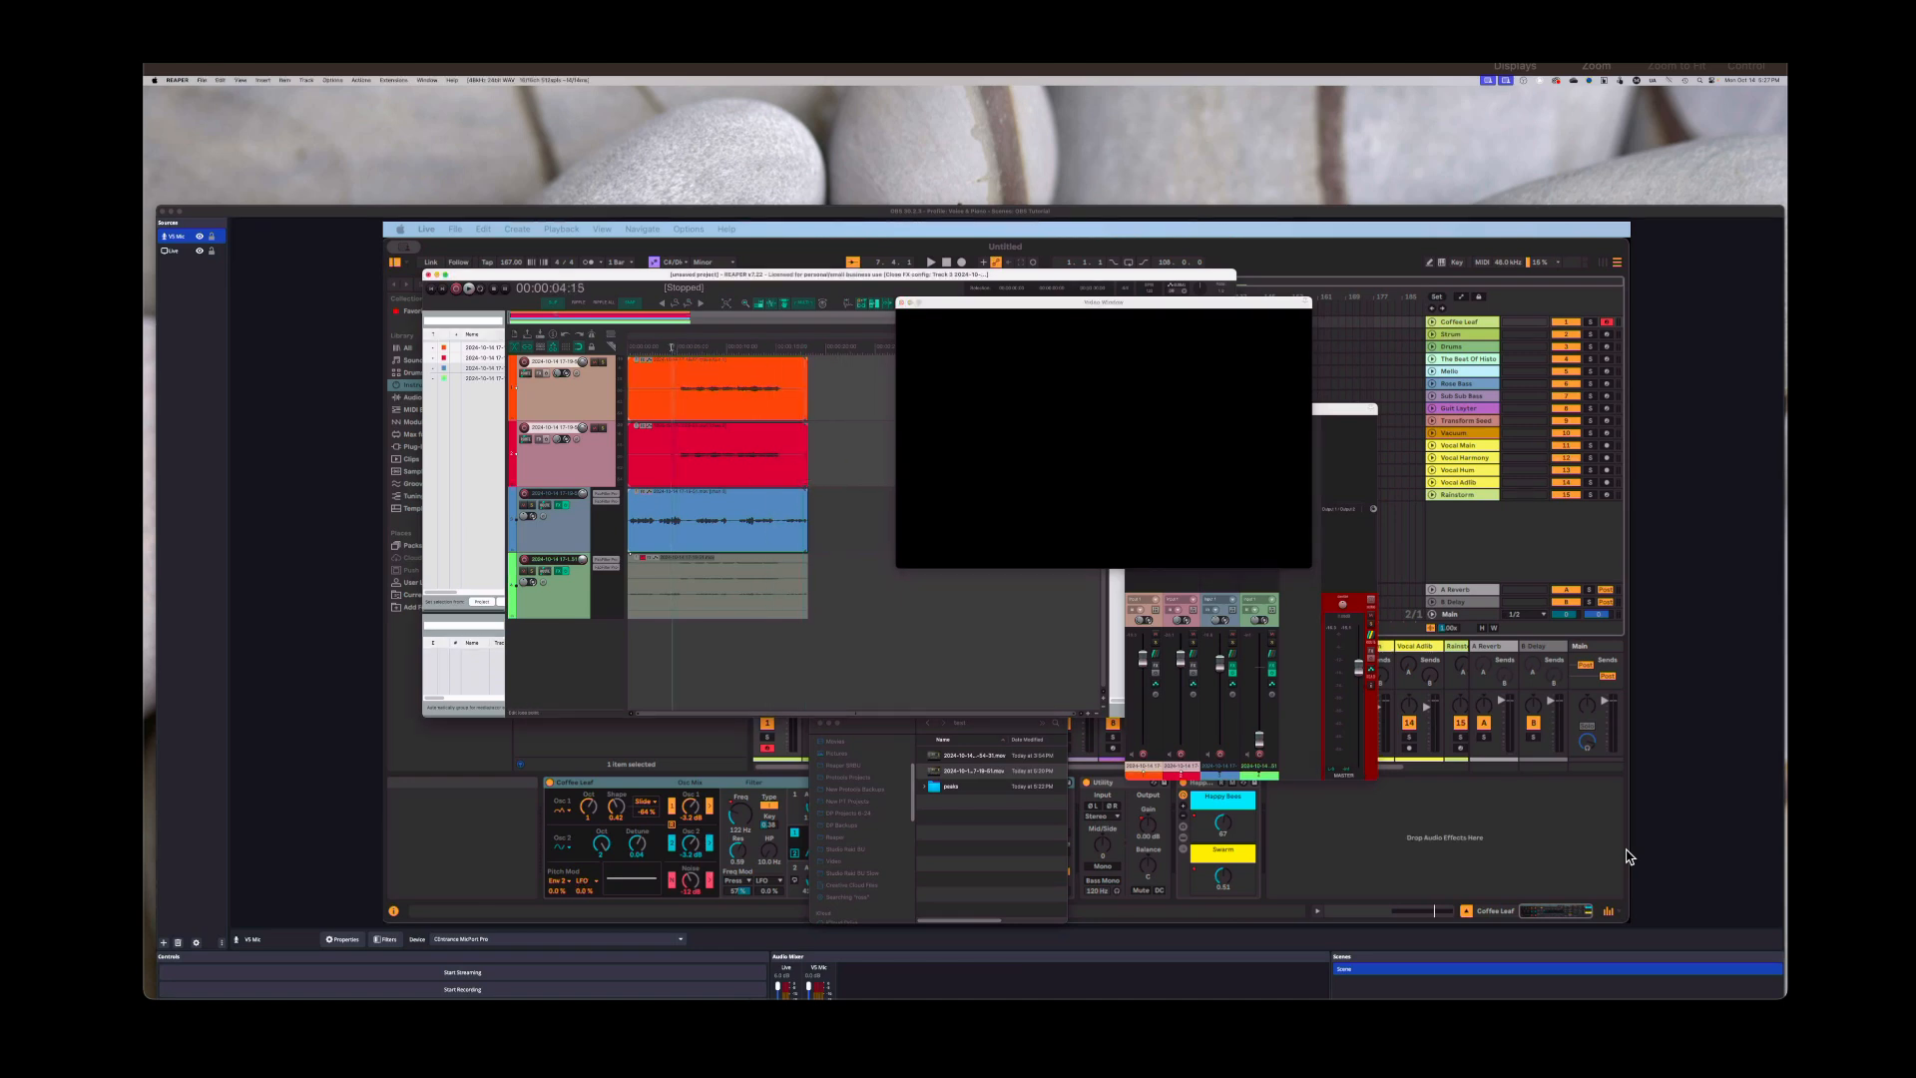
key("space")
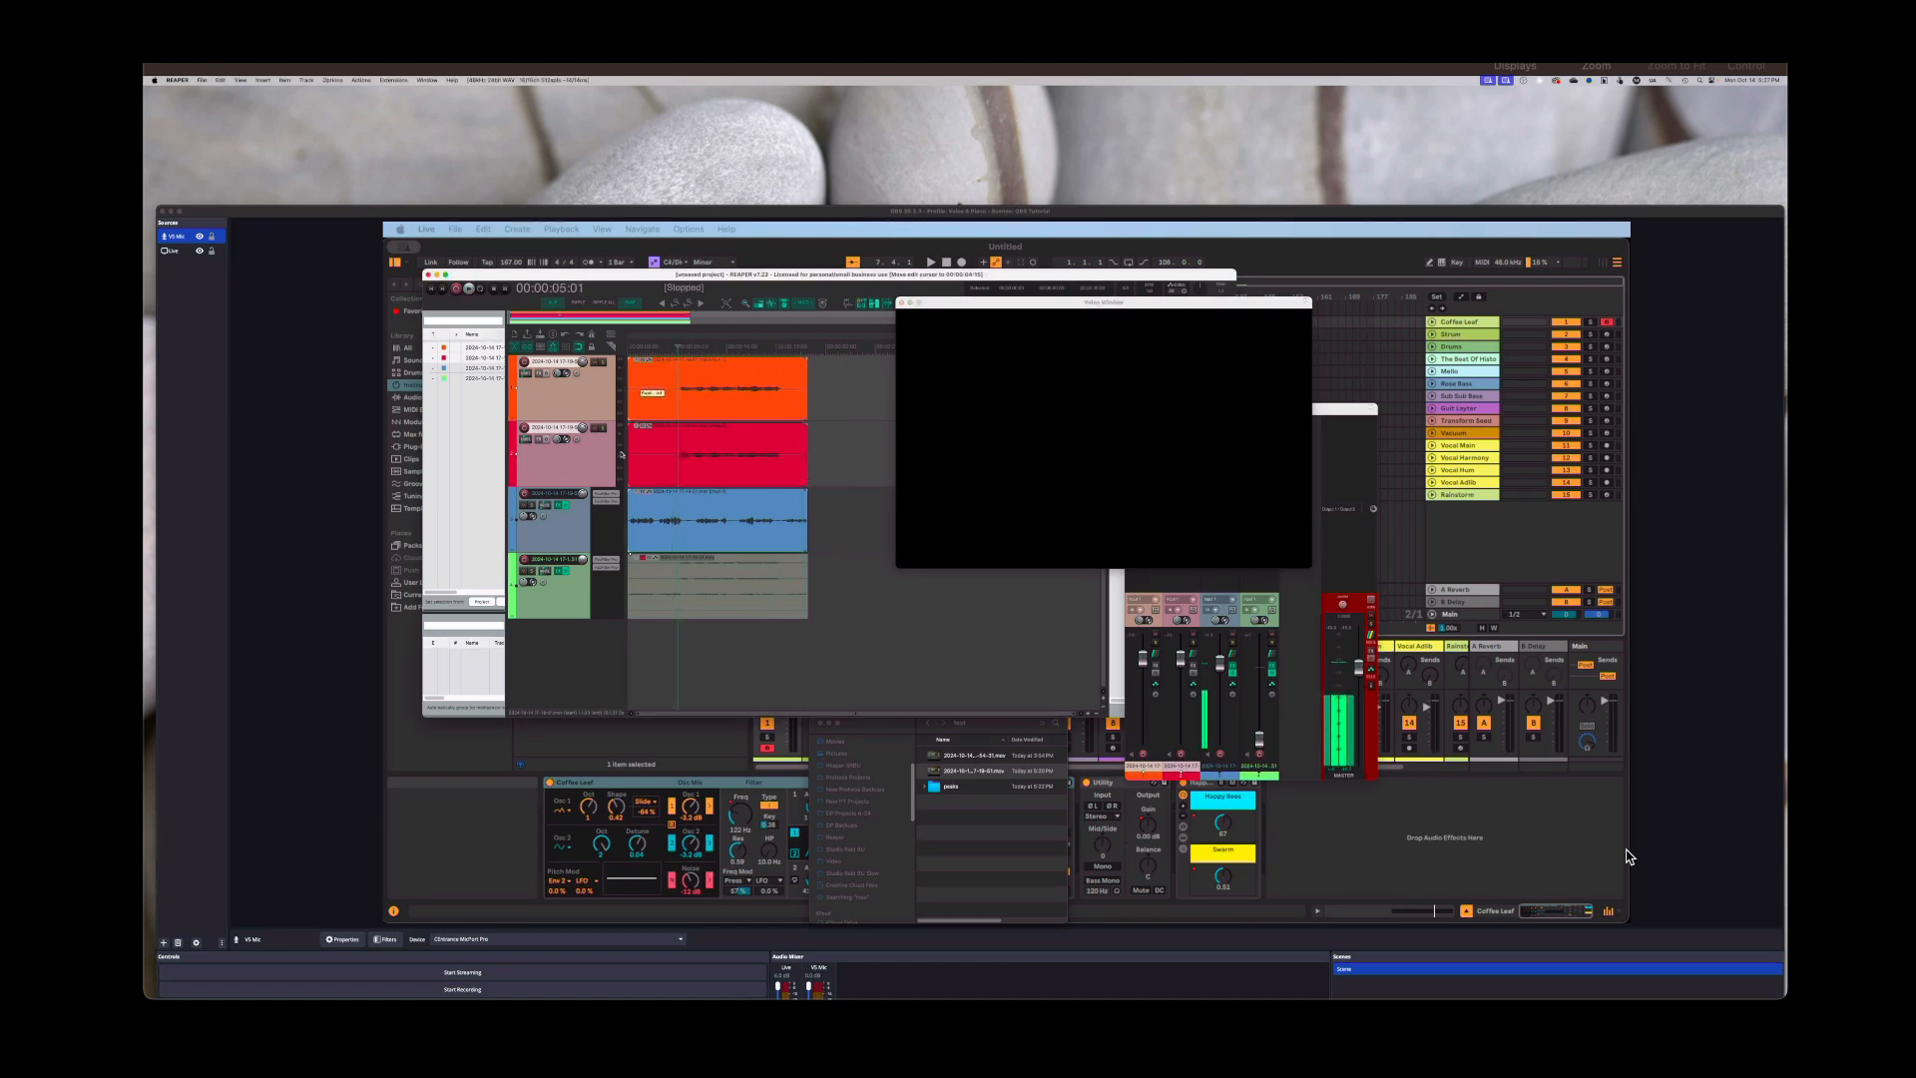
left_click(643, 558)
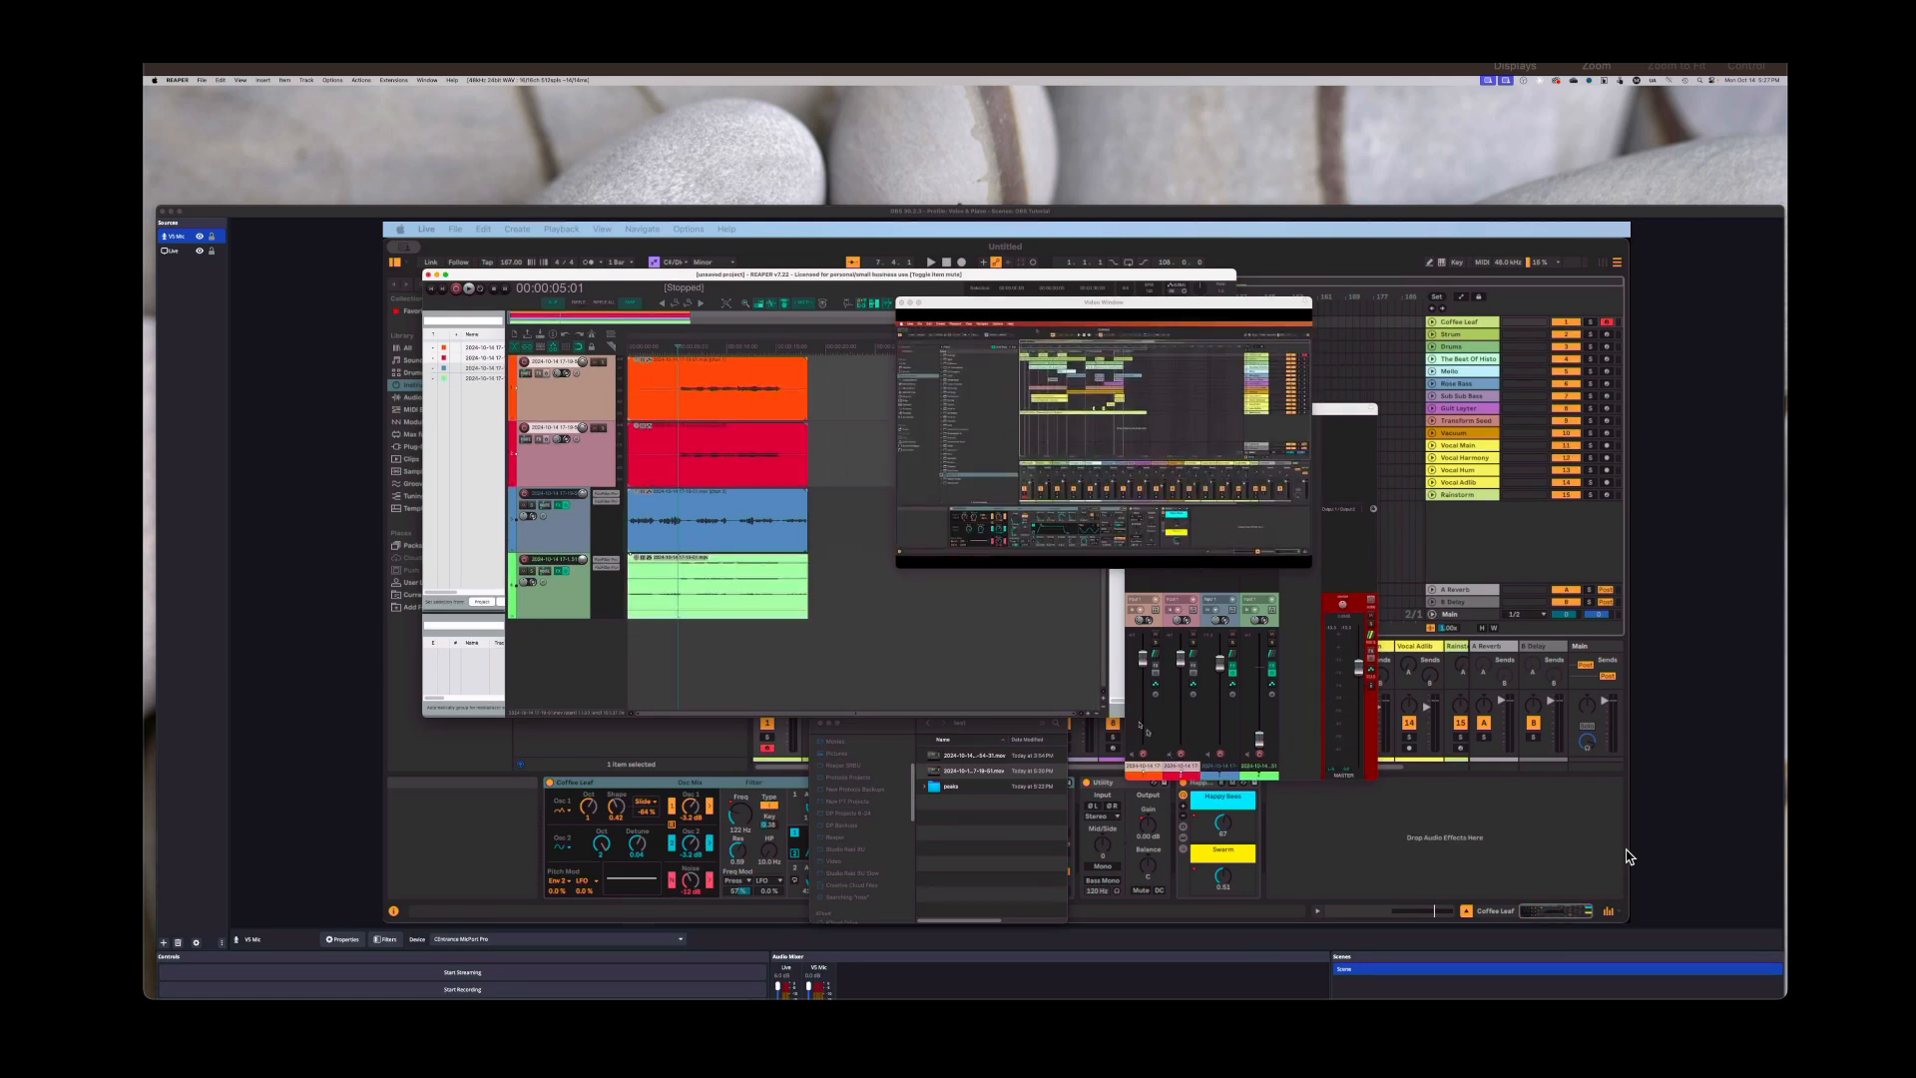
key("space")
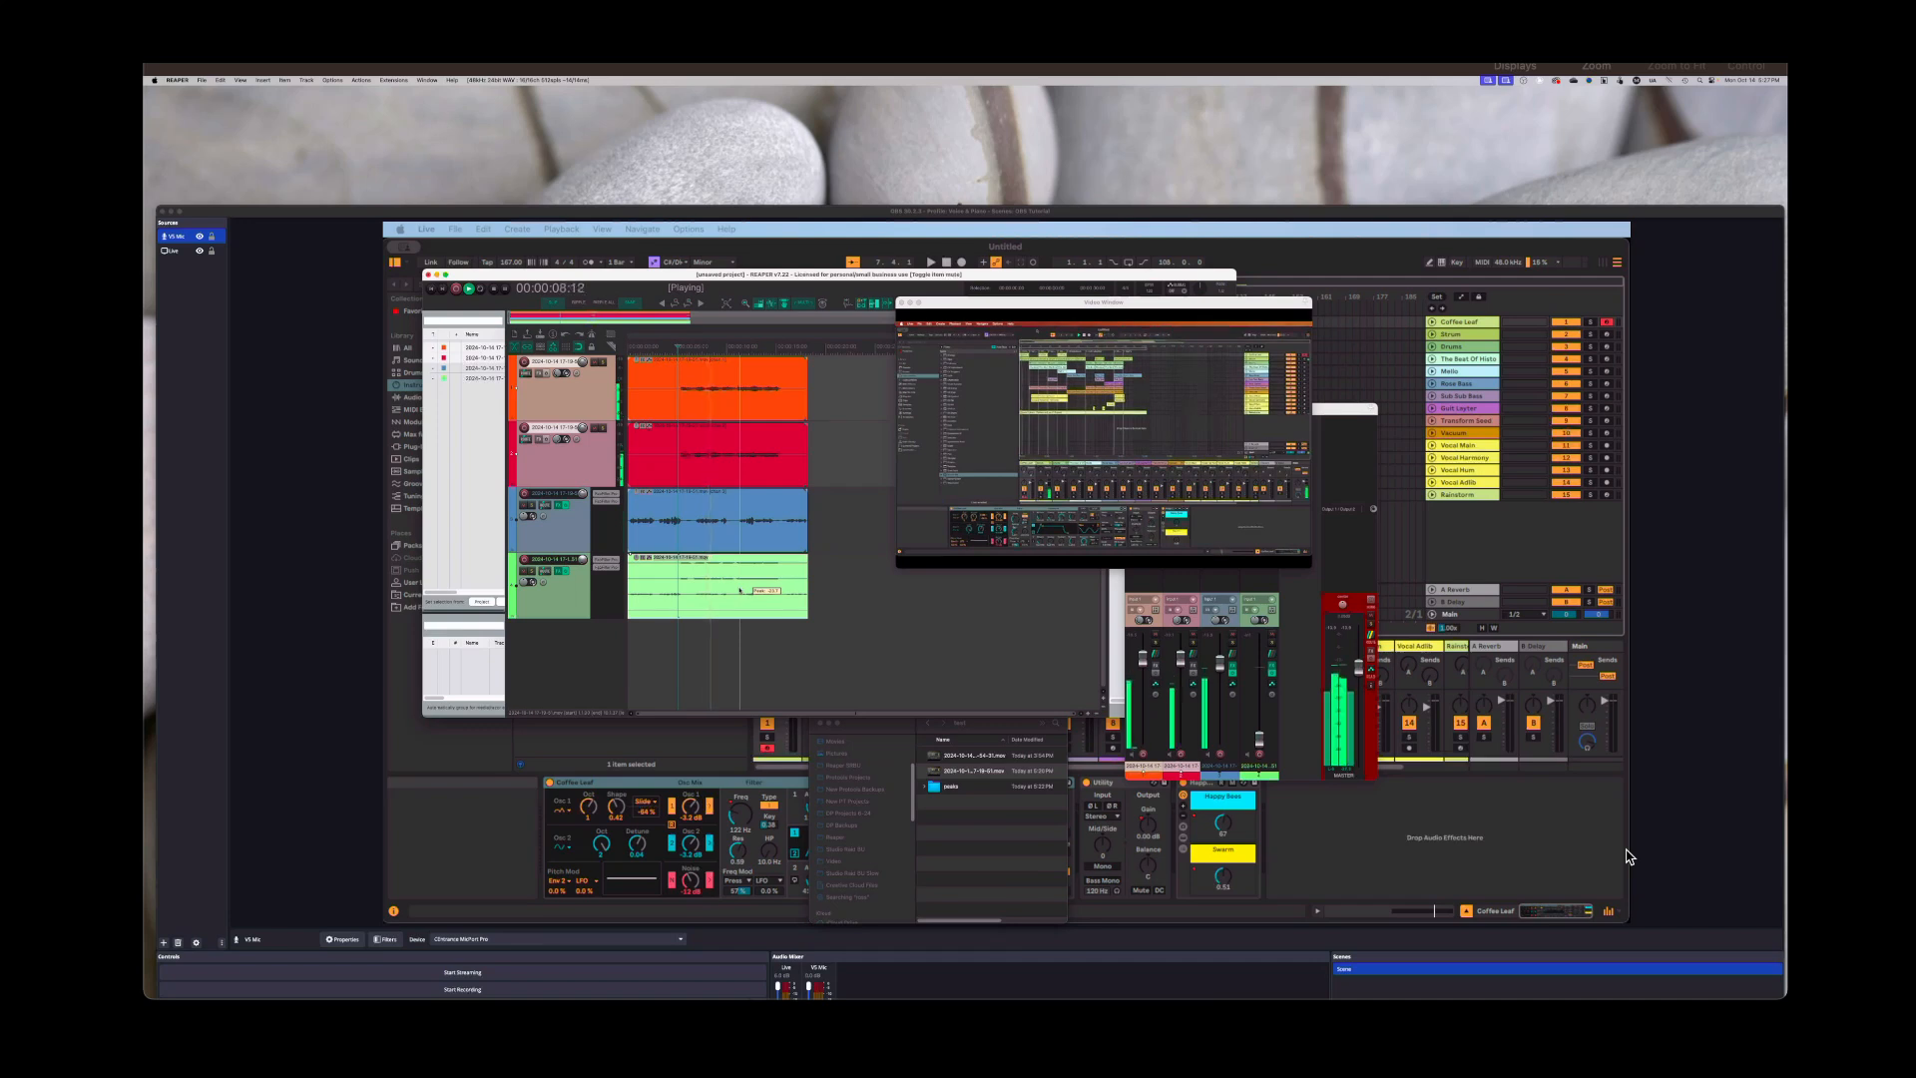
key("space")
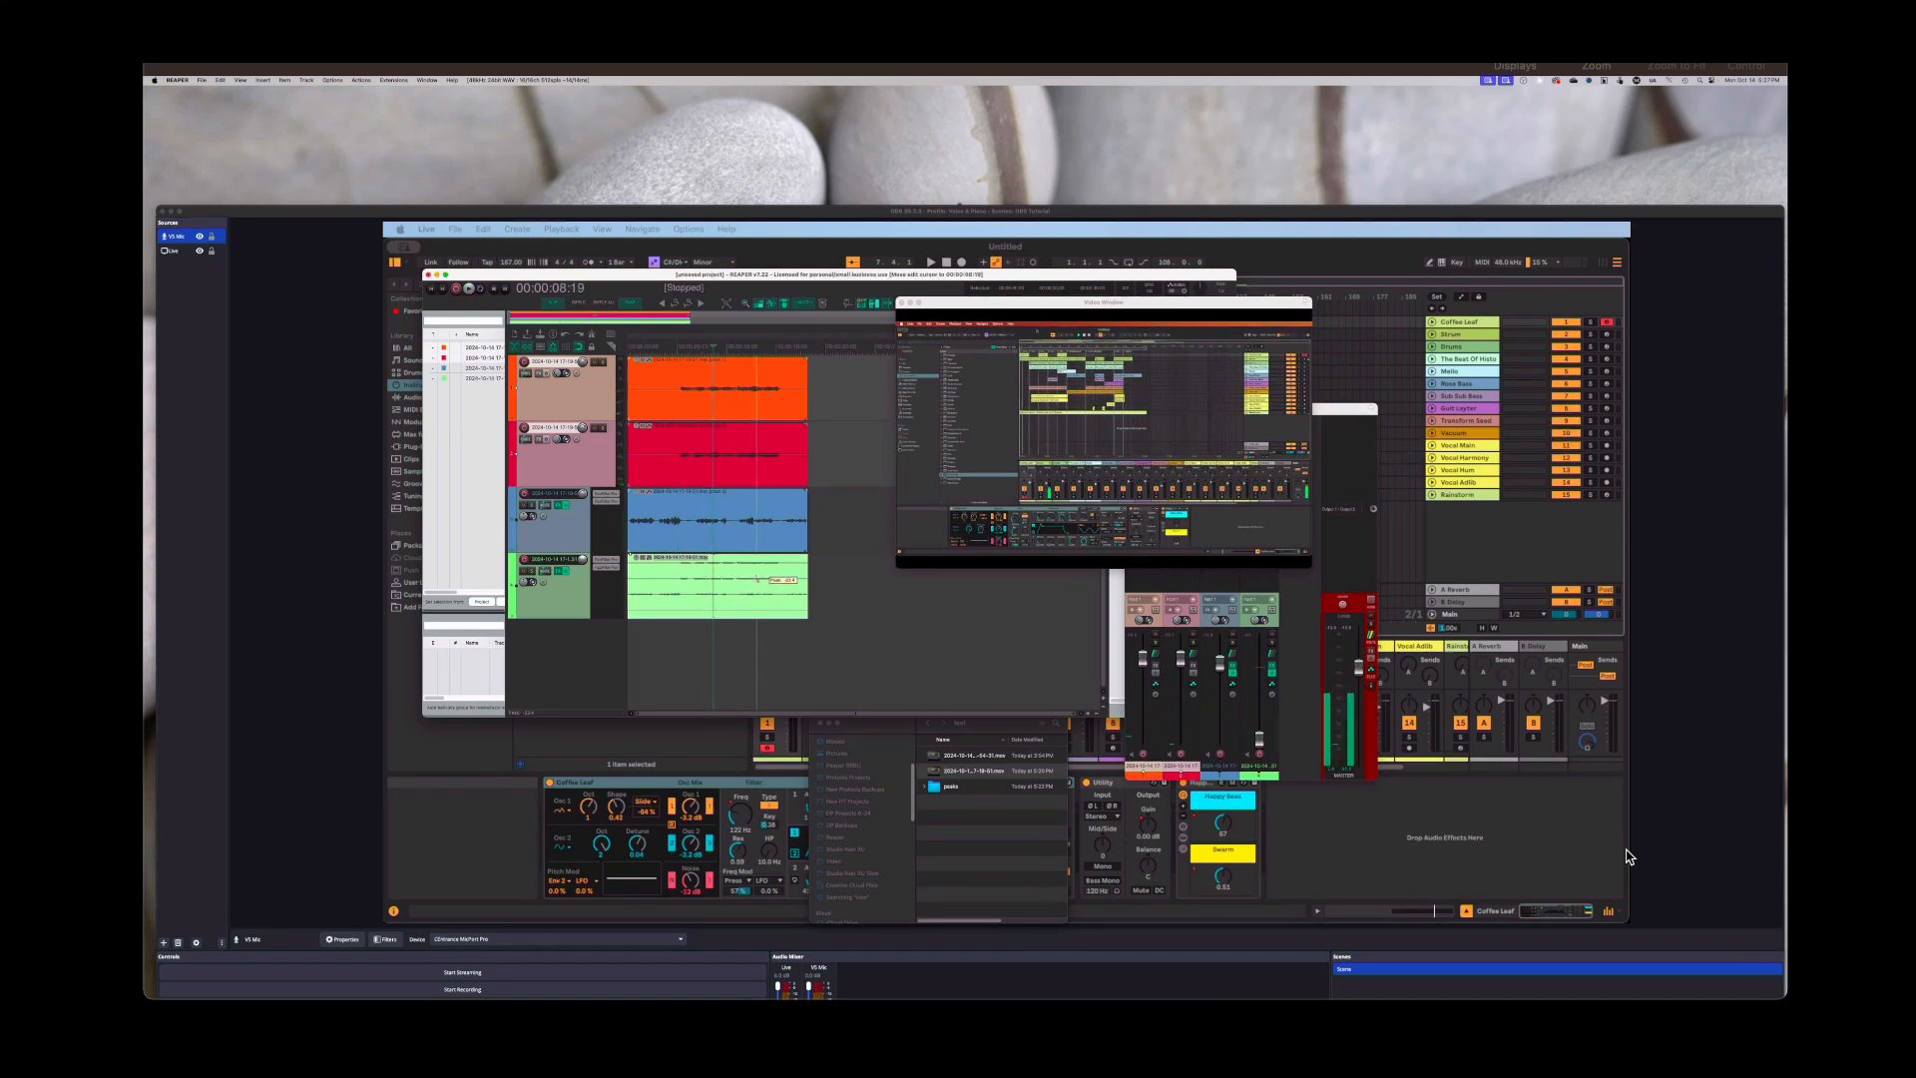